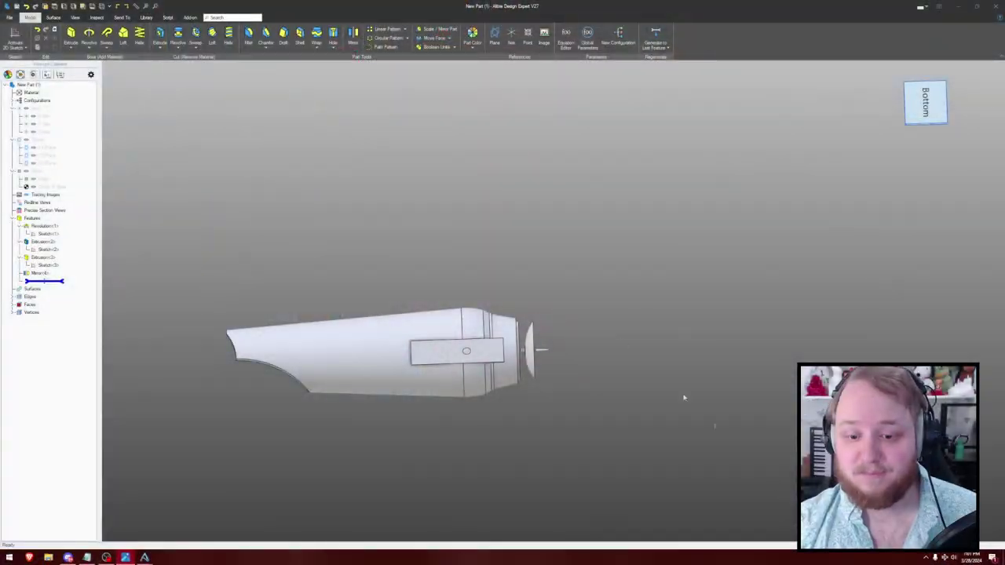
- Show the reference geometry and start a 2D sketch on the ZX-plane of the part
middle_click_drag(684, 398, 587, 257)
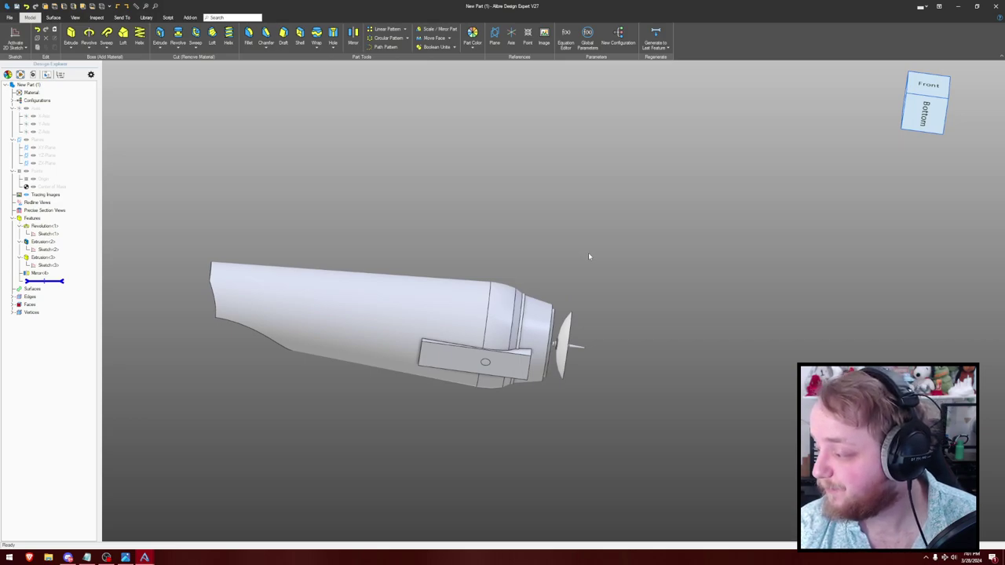
middle_click_drag(612, 242, 565, 256)
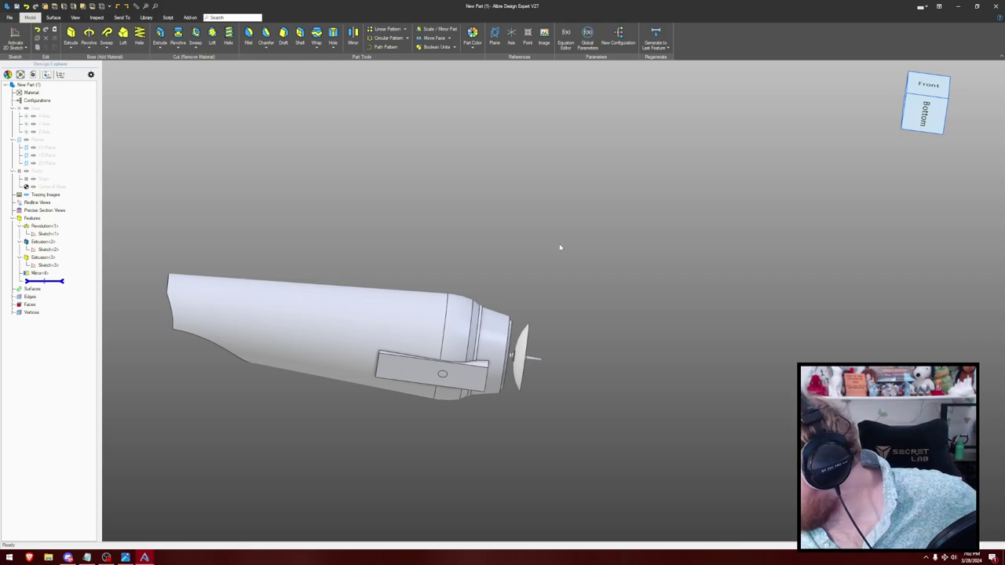
middle_click_drag(572, 254, 597, 225)
key("ctrl+shift+r")
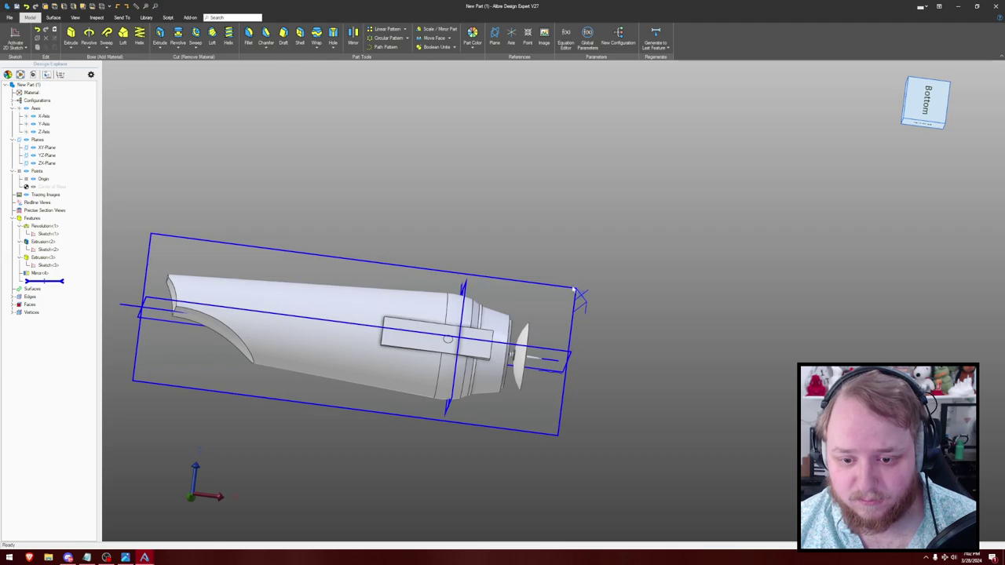
key("s")
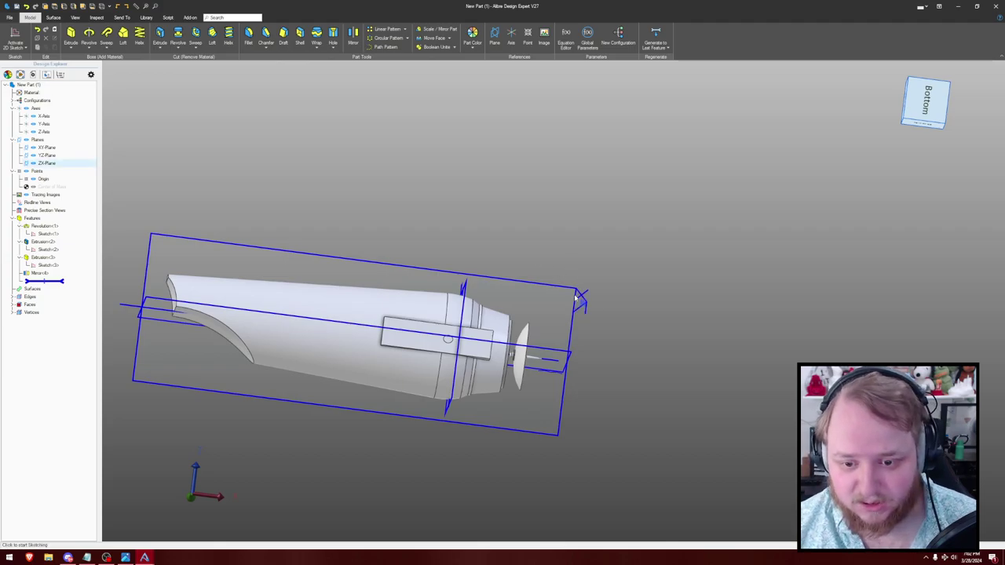
left_click(580, 299)
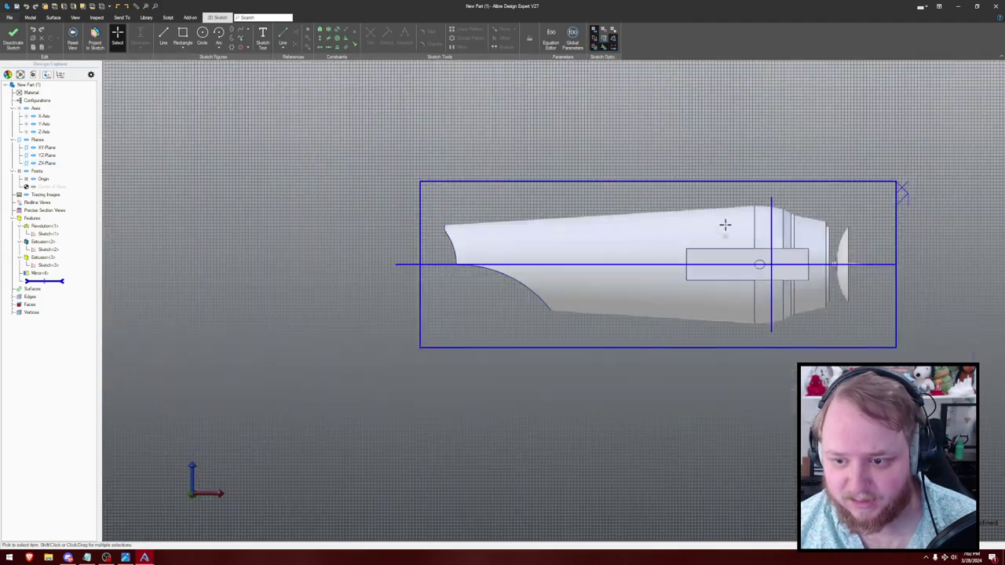
- Draw a vertical reference line in the empty area beyond the thin spike at the end of the model
middle_click_drag(668, 220, 551, 244)
scroll(584, 249, "up", 2)
key("l")
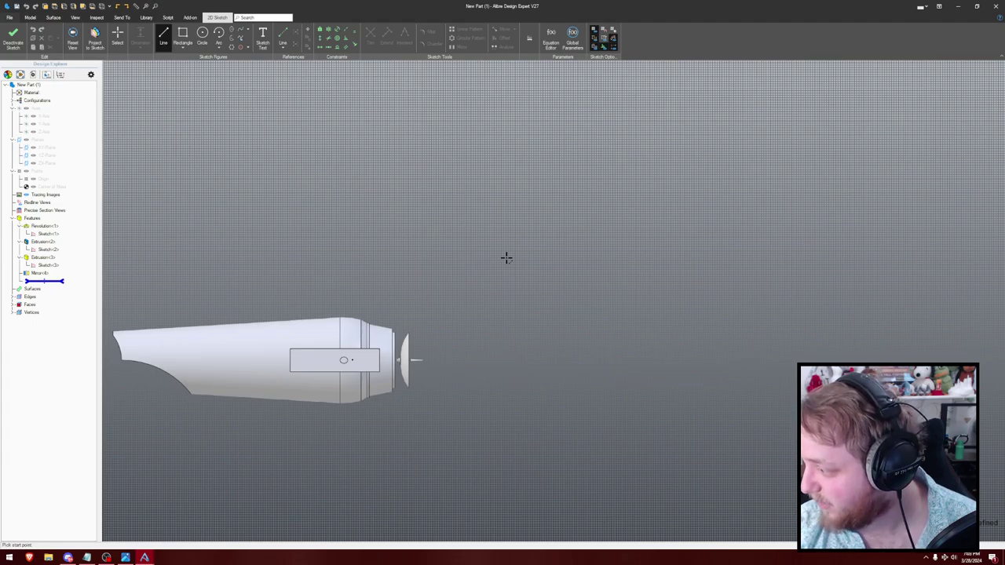
left_click(561, 154)
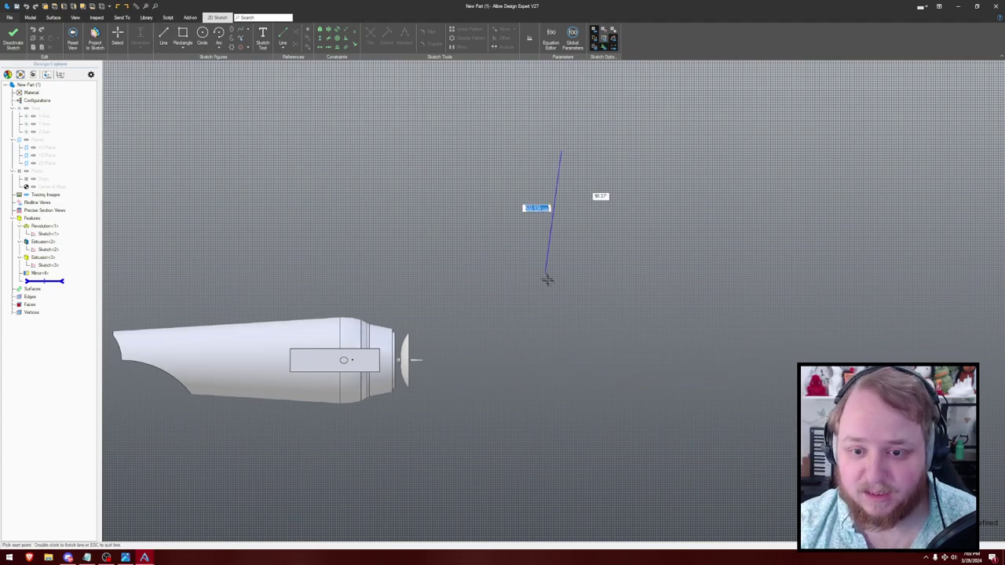
left_click(561, 303)
key("Escape")
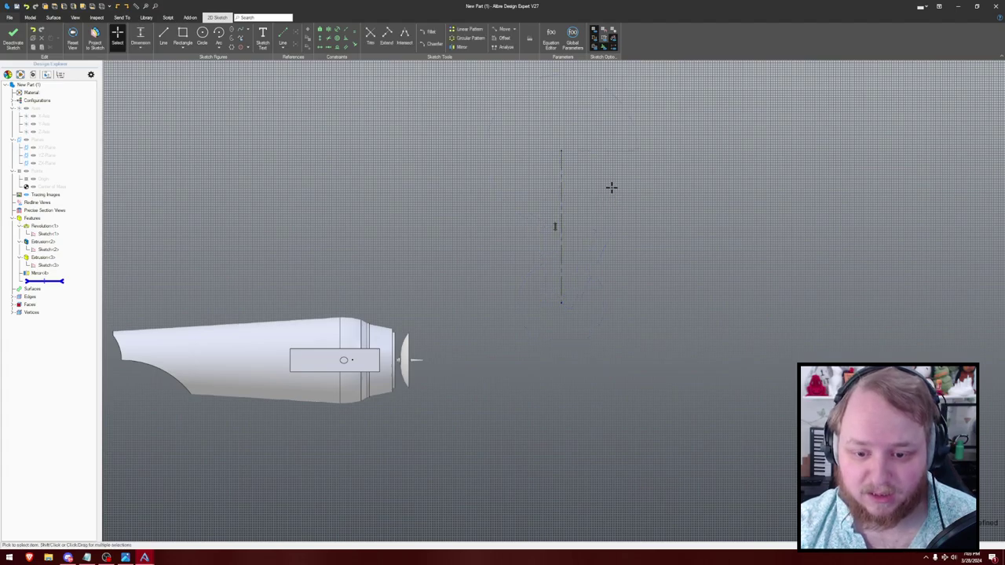
- Dimension the horizontal distance from the spike's tip to the vertical reference line as 450 mm
key("d")
left_click(423, 360)
left_click(561, 287)
left_click(495, 243)
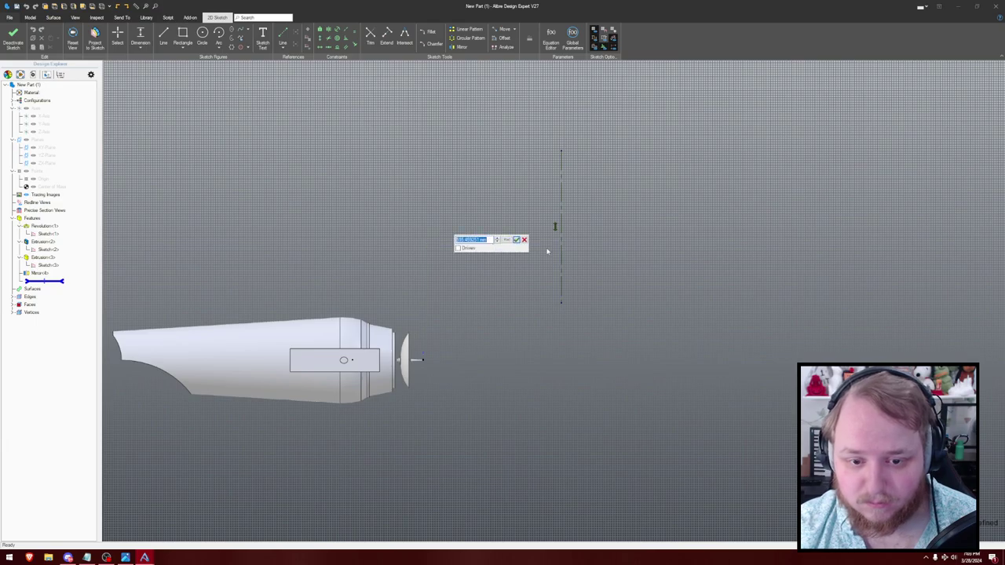
type("450")
key("Return")
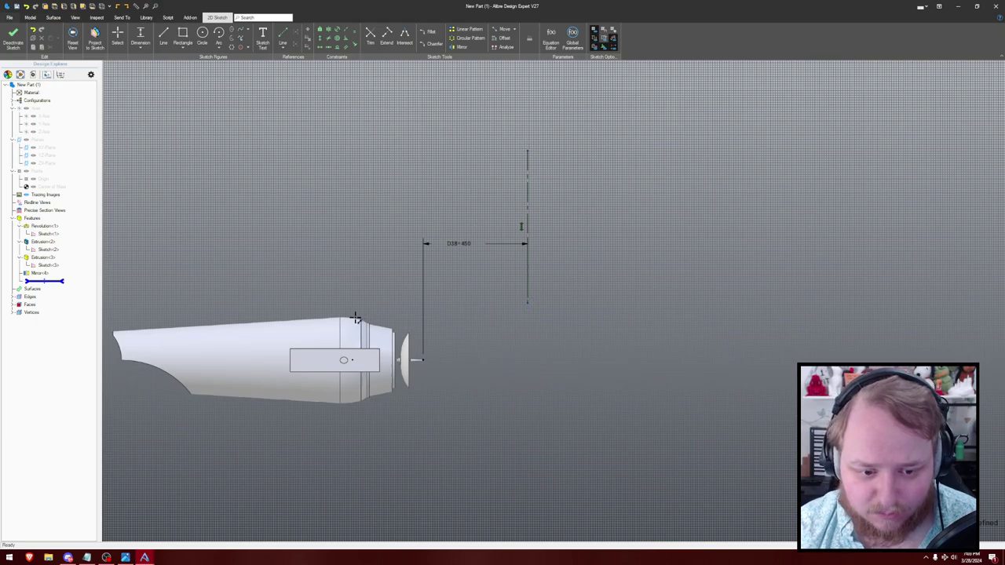
- Dimension the vertical distance from the spike's tip to the reference line's lower end as 340 mm and tidy both dimension positions
left_click(423, 360)
left_click(527, 302)
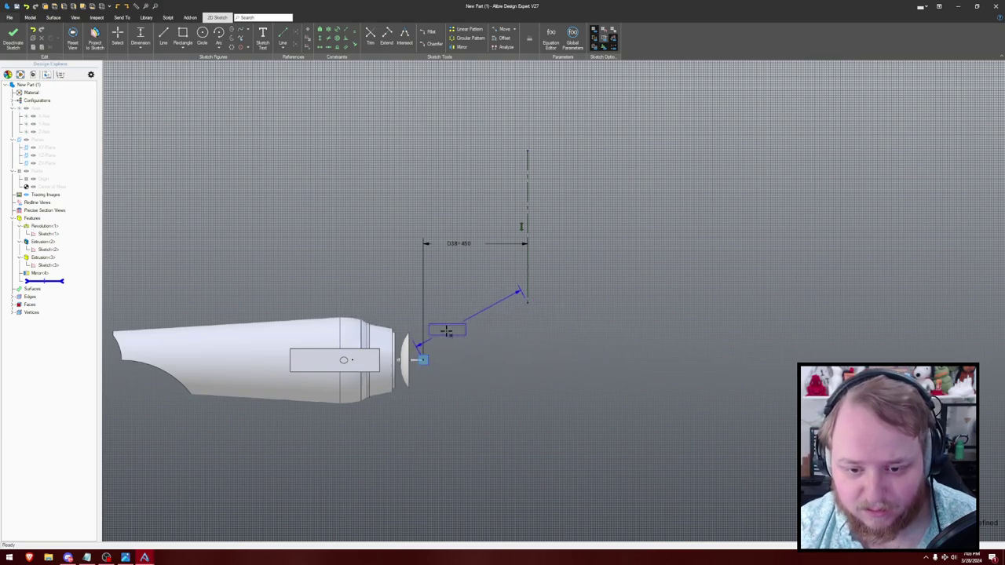
left_click(604, 331)
type("340")
key("Return")
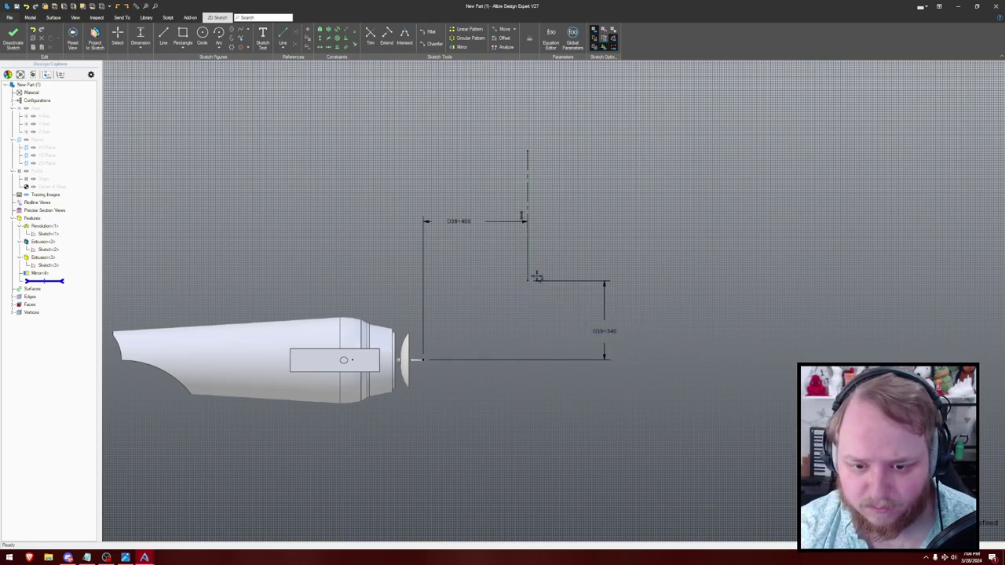
left_click_drag(604, 331, 468, 321)
left_click_drag(468, 224, 475, 385)
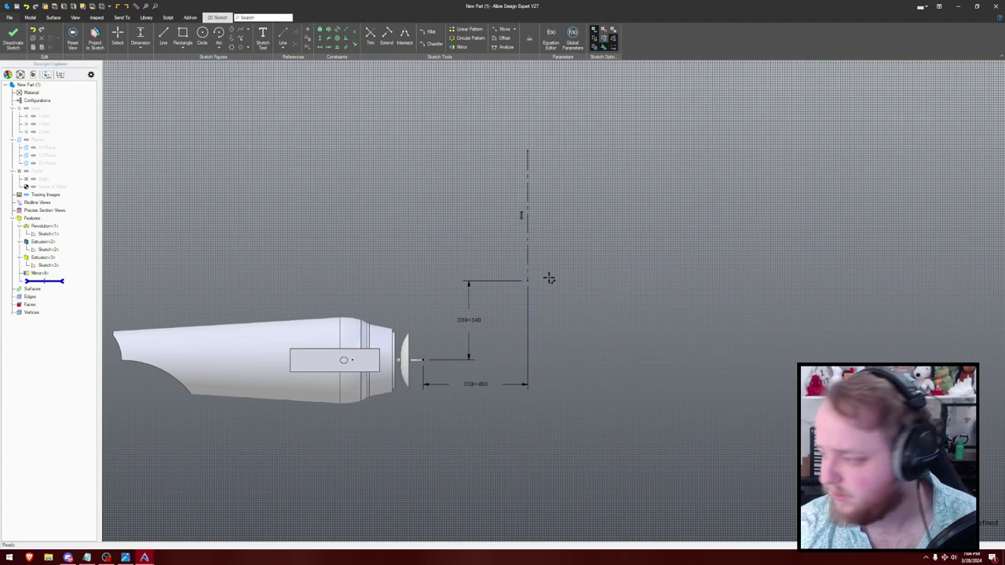
- Draw a roughly quarter-circle arc centred on the reference line, starting at the line's lower end
middle_click_drag(563, 253, 512, 257)
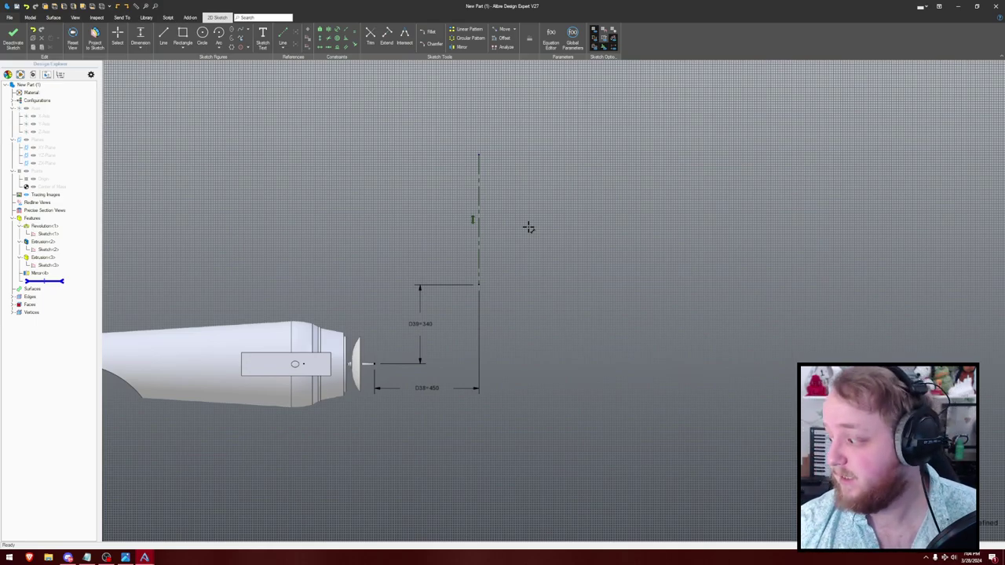
scroll(514, 236, "up", 4)
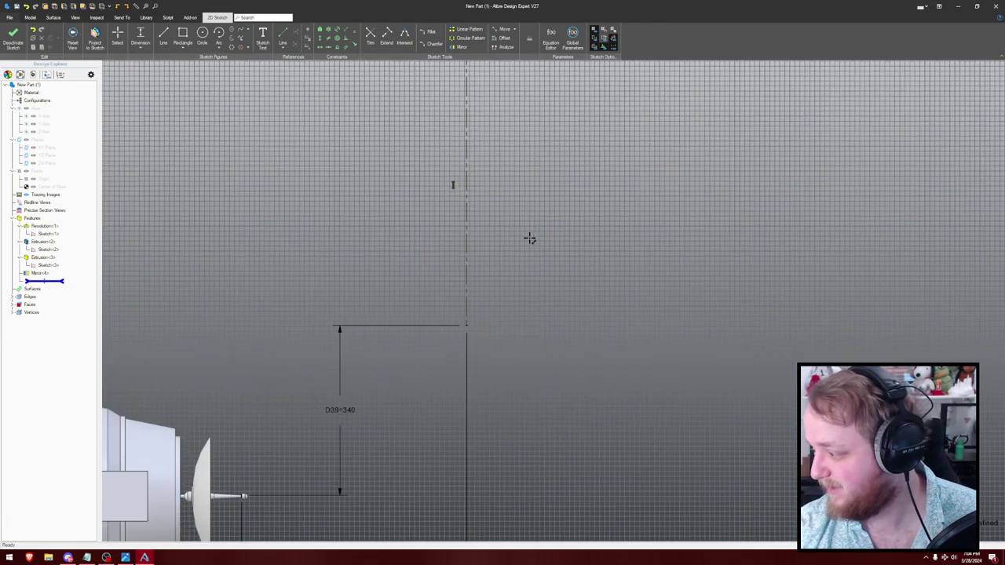
scroll(519, 262, "up", 3)
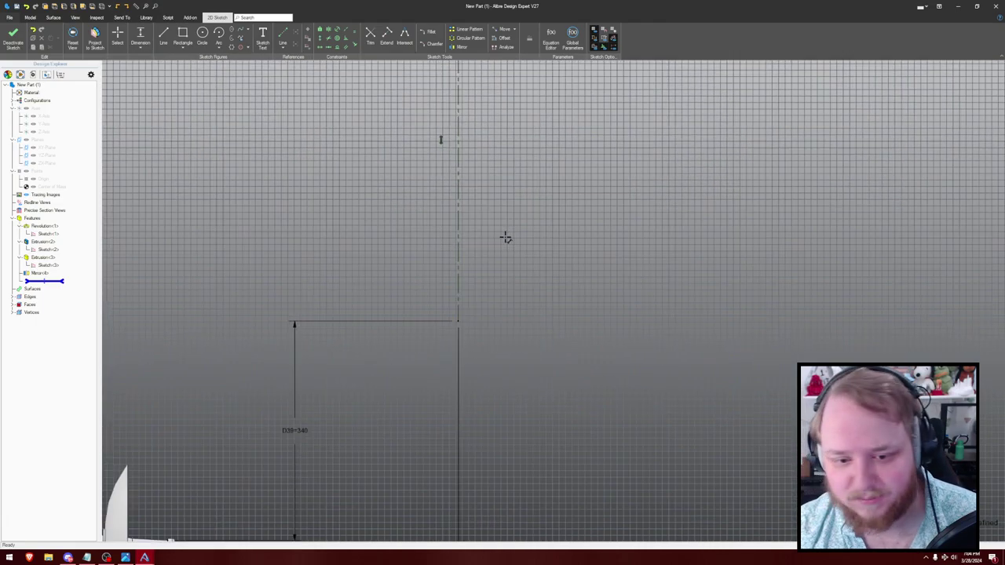
middle_click_drag(496, 254, 512, 239)
key("a")
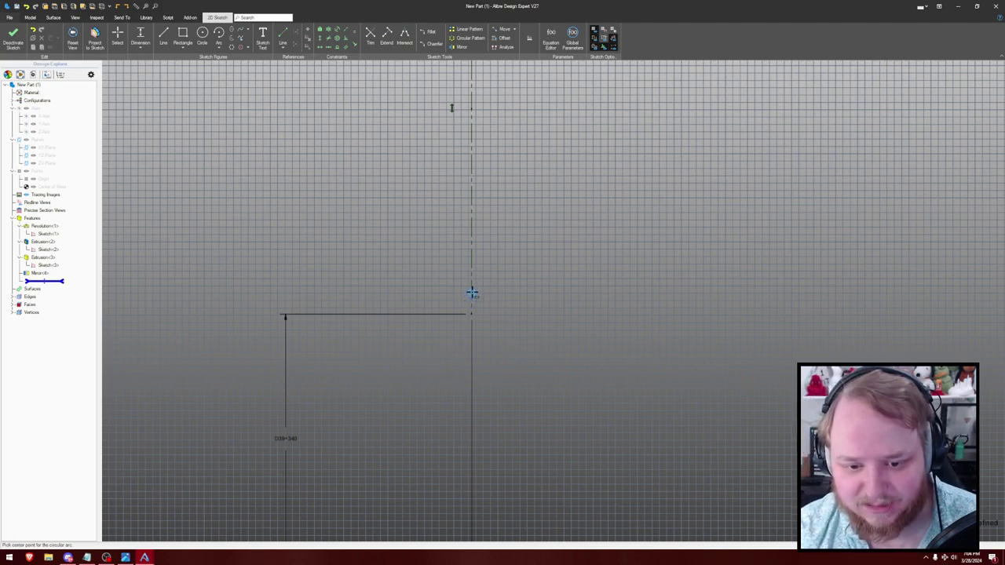
left_click(471, 294)
left_click(472, 314)
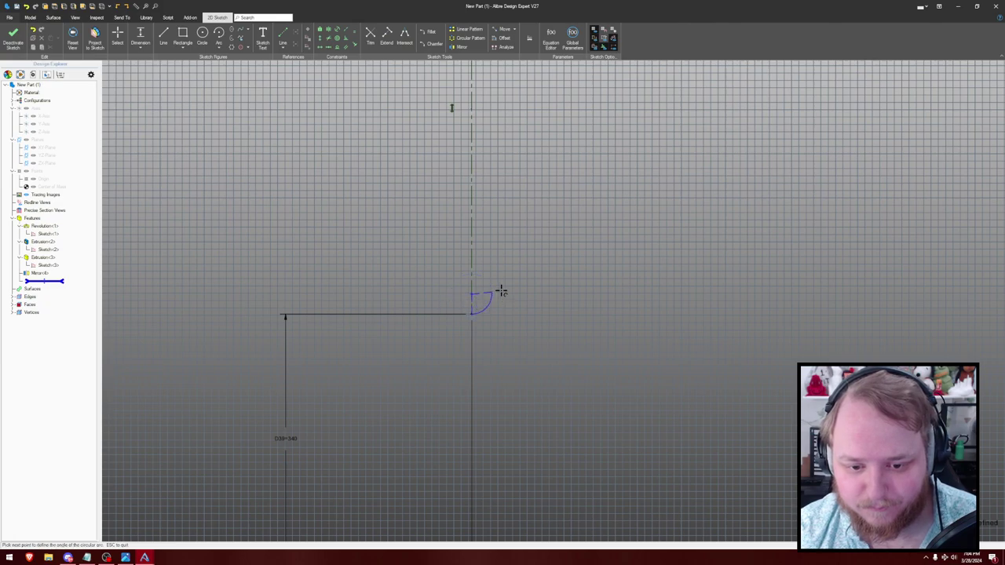
left_click(502, 292)
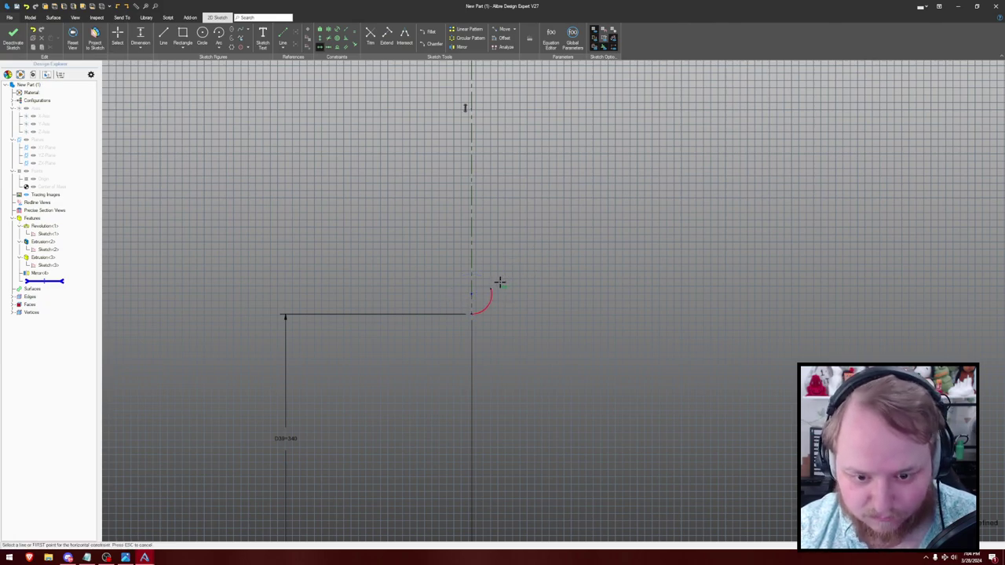
- Constrain the arc's free end horizontal with its centre and try a vertical constraint between its centre and start point
left_click(491, 289)
left_click(472, 295)
key("v")
left_click(471, 295)
left_click(471, 313)
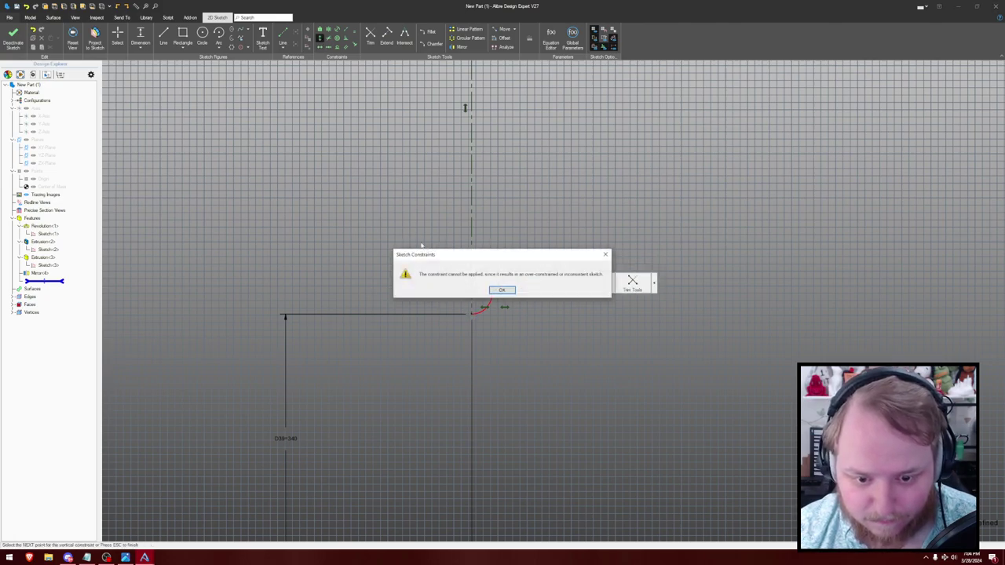
left_click(504, 293)
- Dimension the arc's radius as 5 mm
key("d")
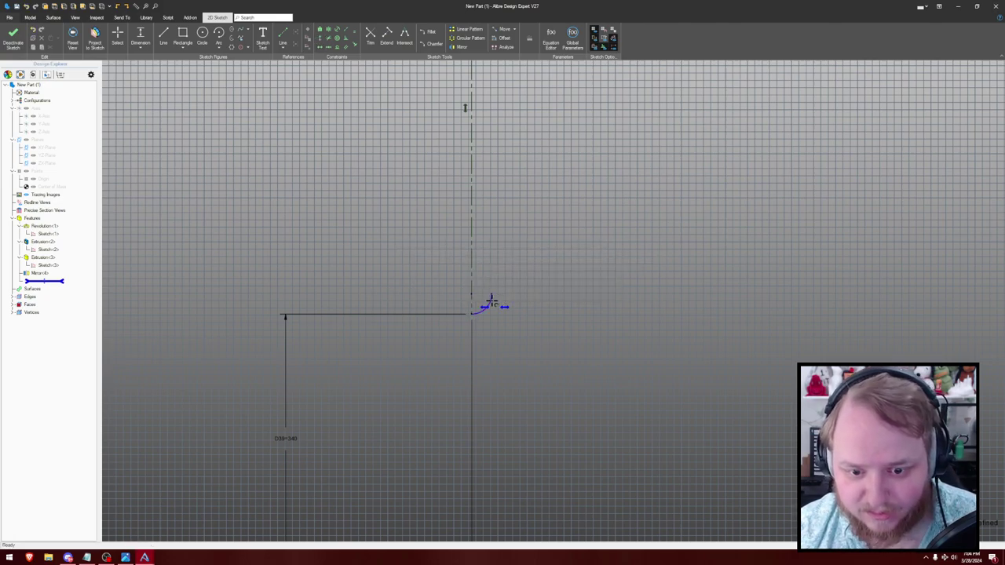
left_click(491, 300)
left_click(824, 183)
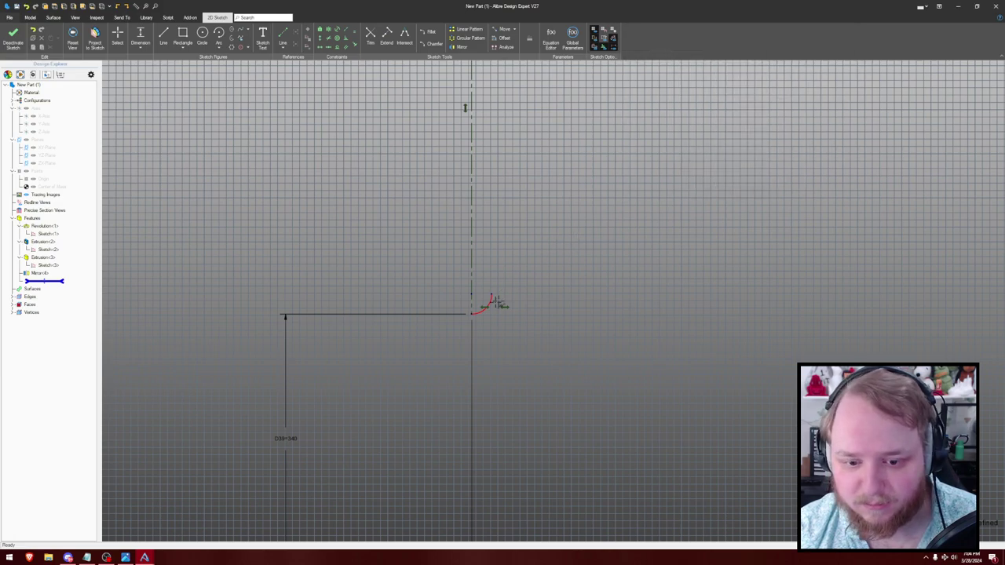
left_click(524, 332)
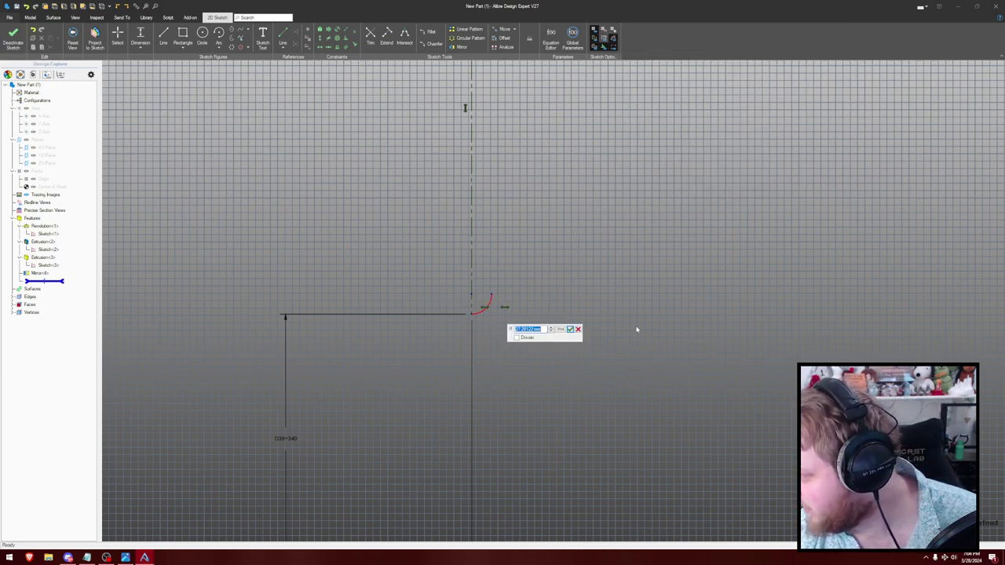
type("5")
key("Return")
- Set the small arc's radius to 6 mm
scroll(502, 294, "up", 2)
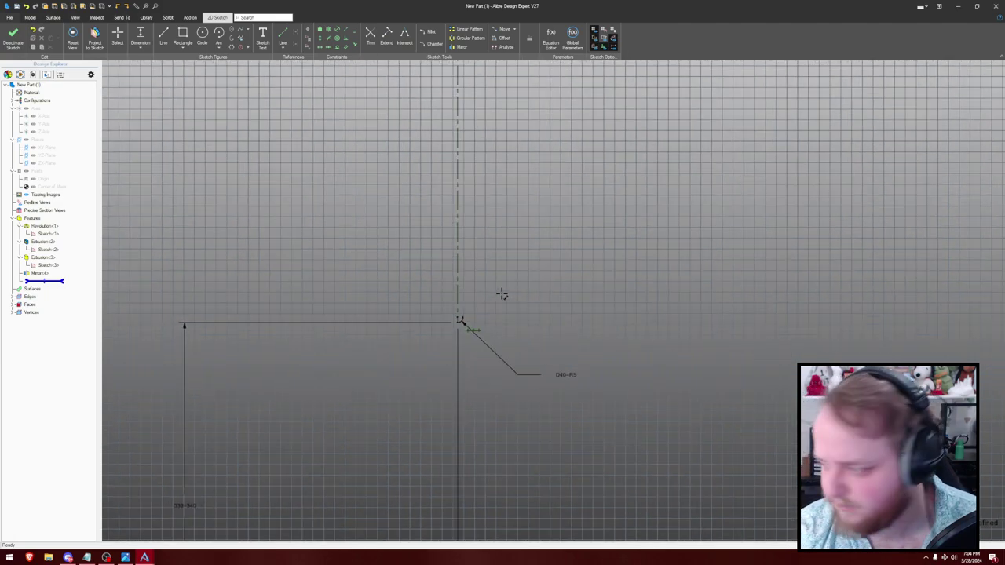
double_click(578, 374)
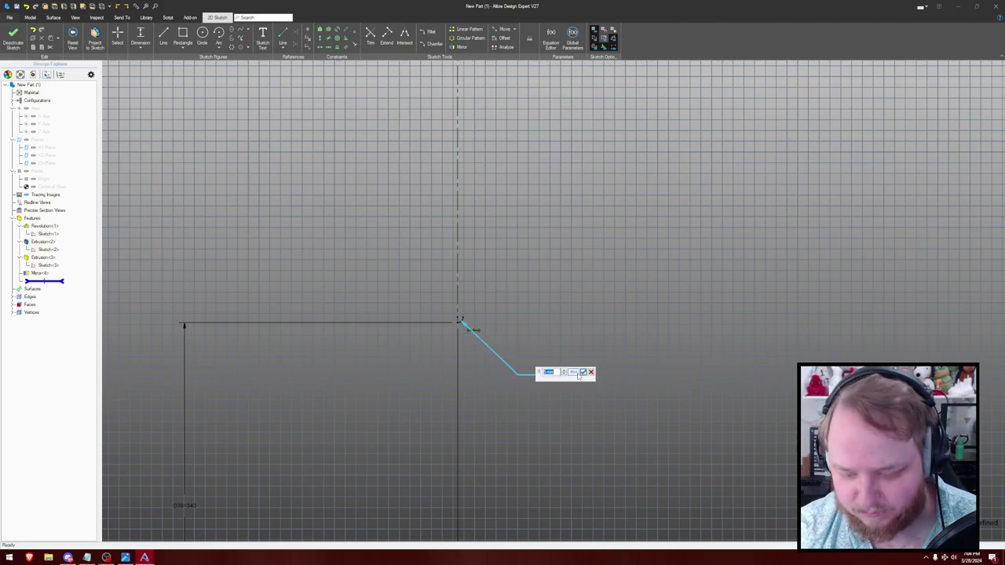
type("6")
key("Return")
- Draw a larger arc centred higher on the reference line, curving outward and upward from the small arc's free end
scroll(514, 284, "up", 2)
scroll(502, 279, "down", 2)
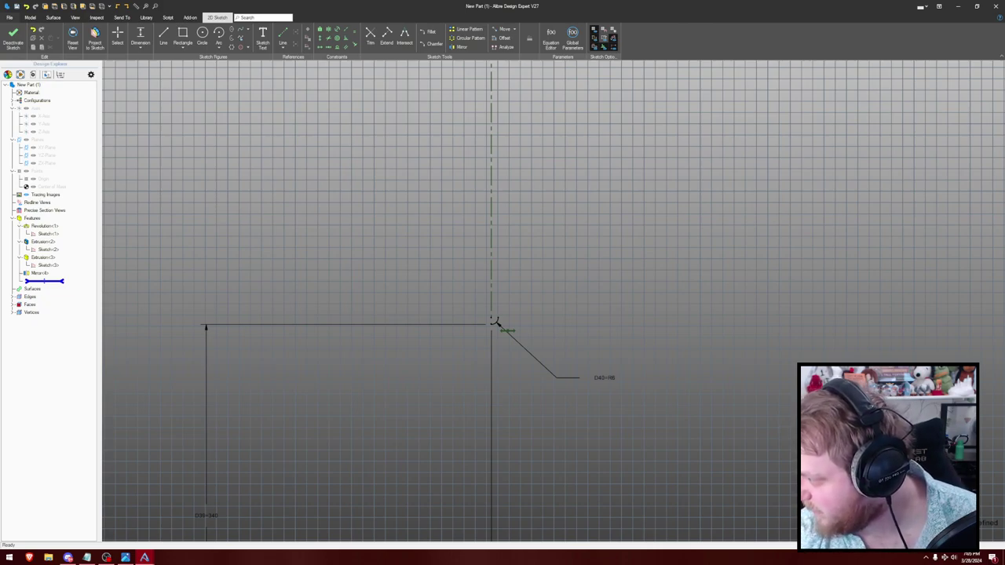
scroll(909, 424, "down", 1)
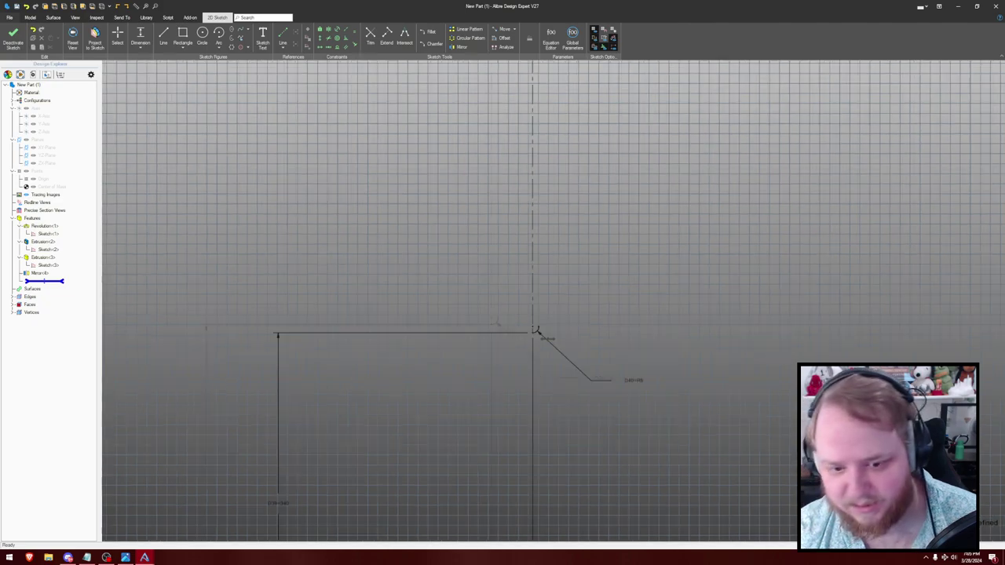
scroll(554, 233, "up", 2)
key("a")
left_click(534, 359)
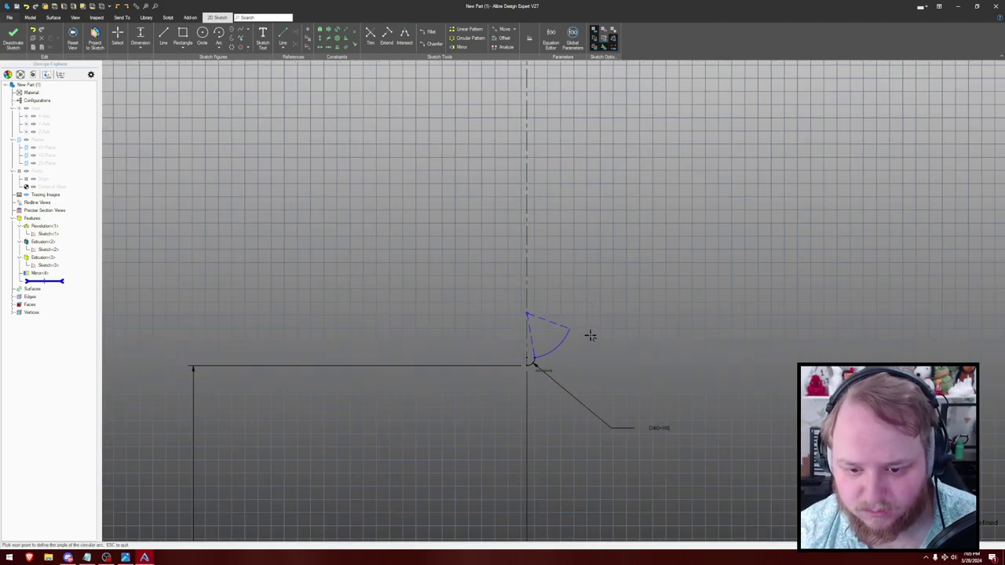
key("Escape")
left_click(527, 264)
left_click(534, 359)
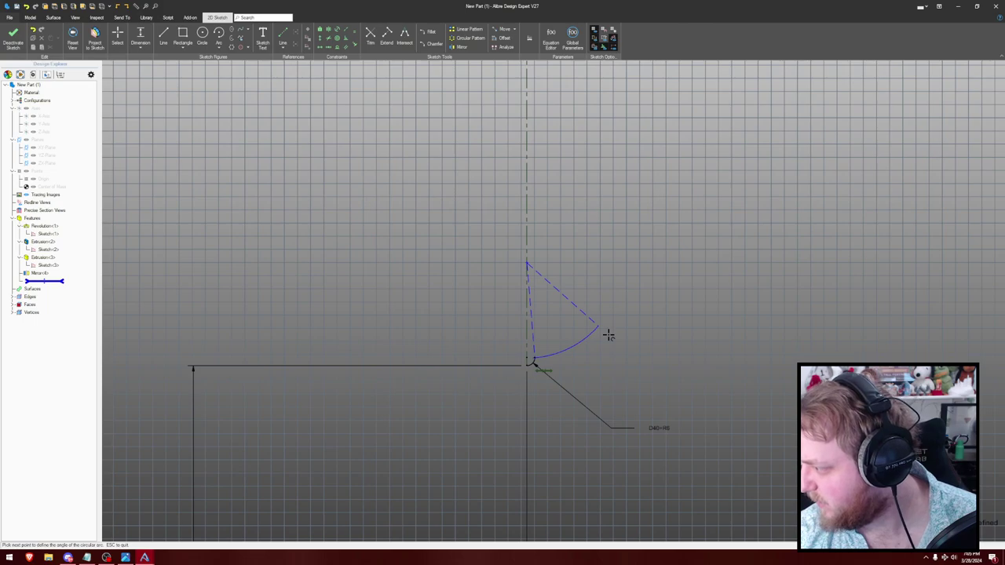
left_click(601, 336)
key("Escape")
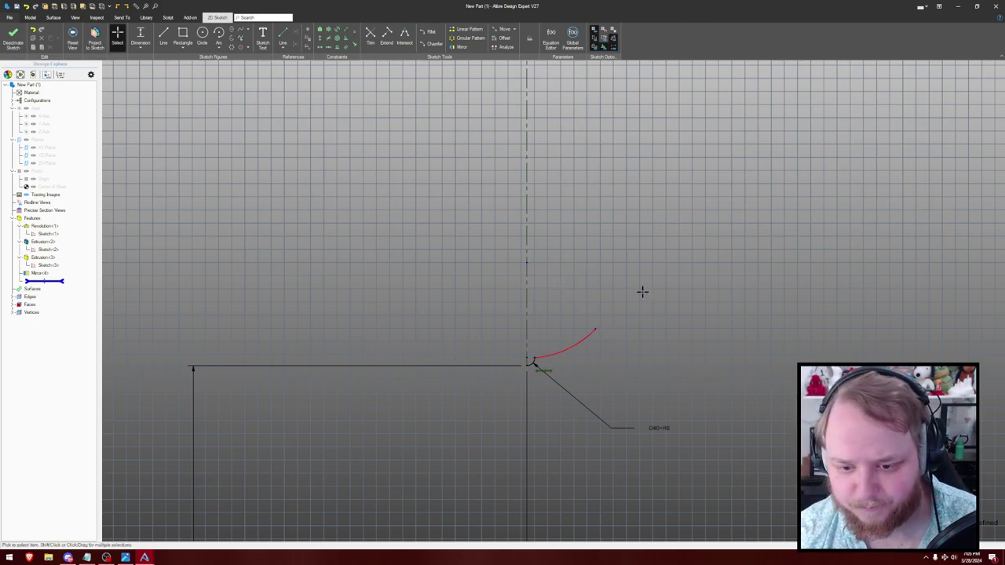
- Dimension the vertical distance between the small arc's centre and the large arc's outer end as 35 mm and adjust the dimension's position
scroll(708, 281, "down", 3)
scroll(640, 287, "up", 3)
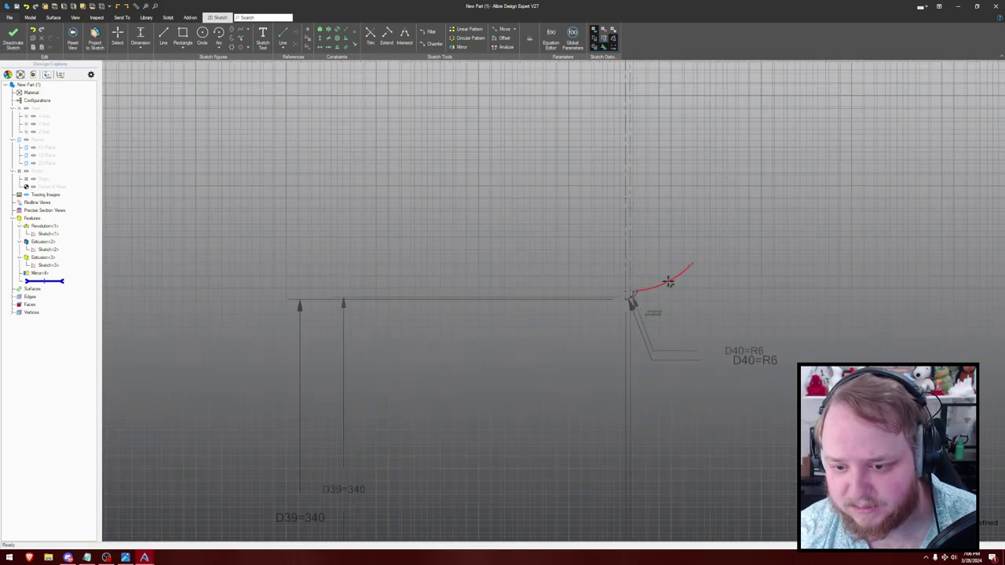
left_click(692, 265)
left_click(626, 293)
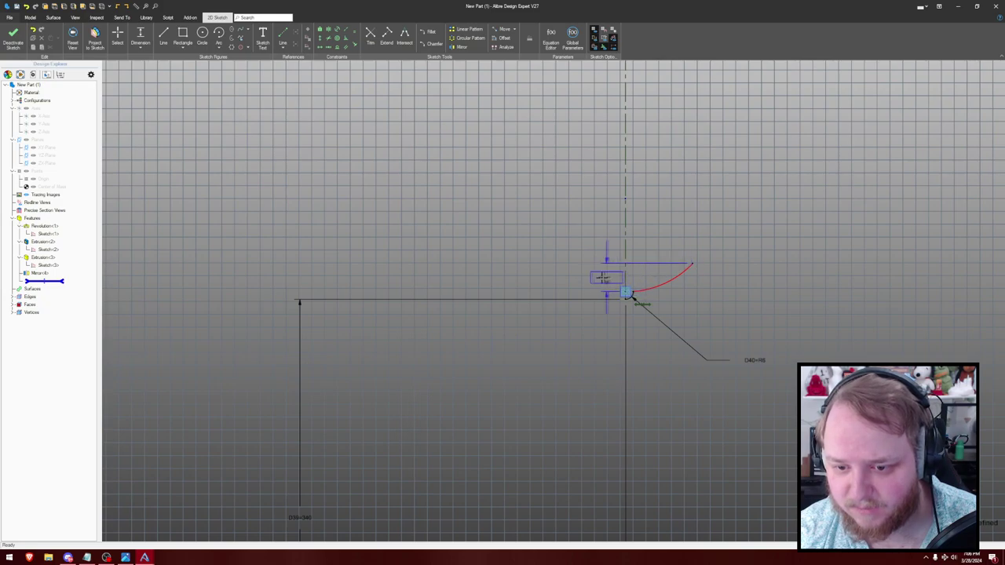
left_click(567, 277)
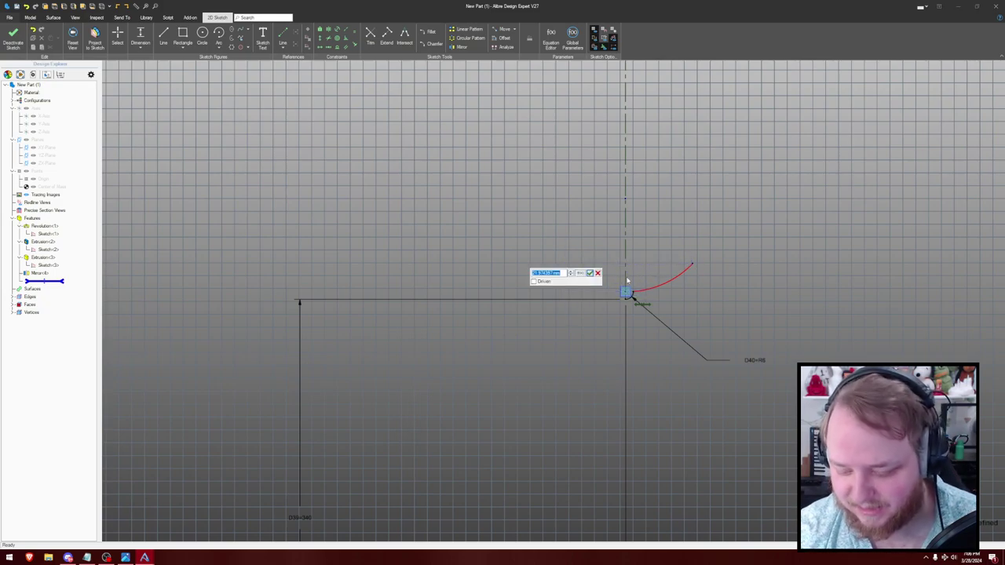
type("35")
key("Return")
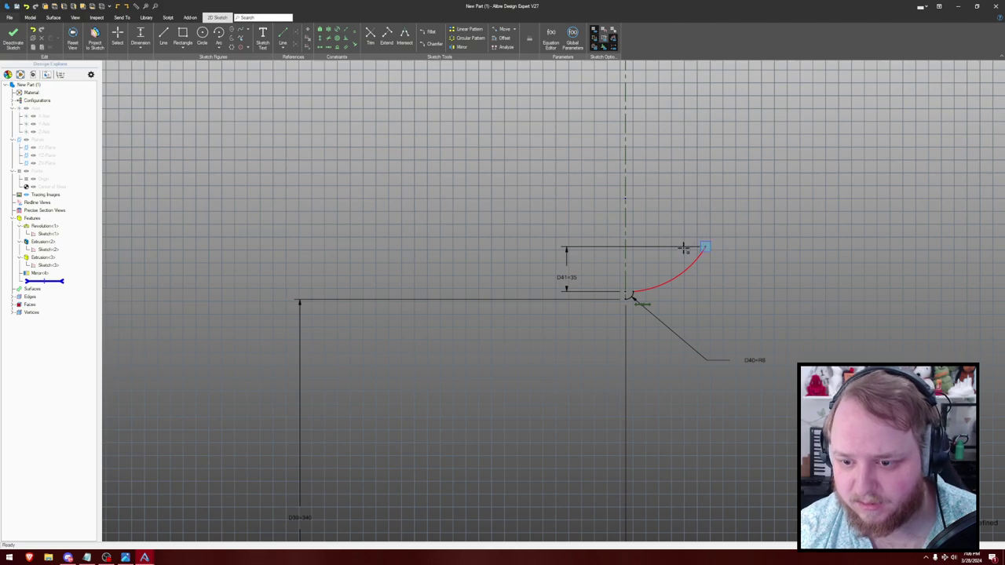
left_click_drag(568, 278, 571, 271)
- Dimension the horizontal distance between the small arc's centre and the large arc's outer end as 65 mm
left_click(626, 293)
left_click(706, 246)
left_click(671, 361)
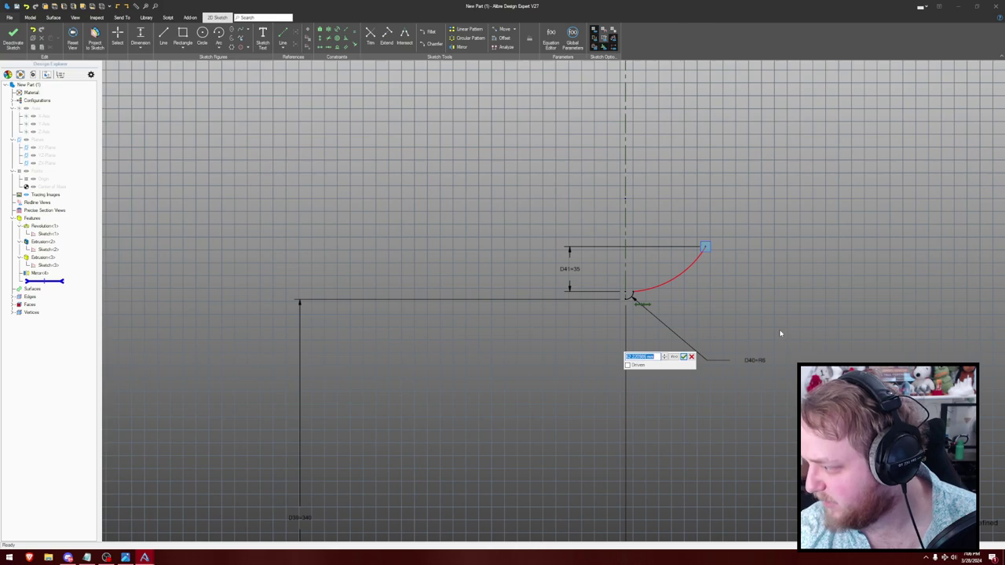
type("65")
key("Return")
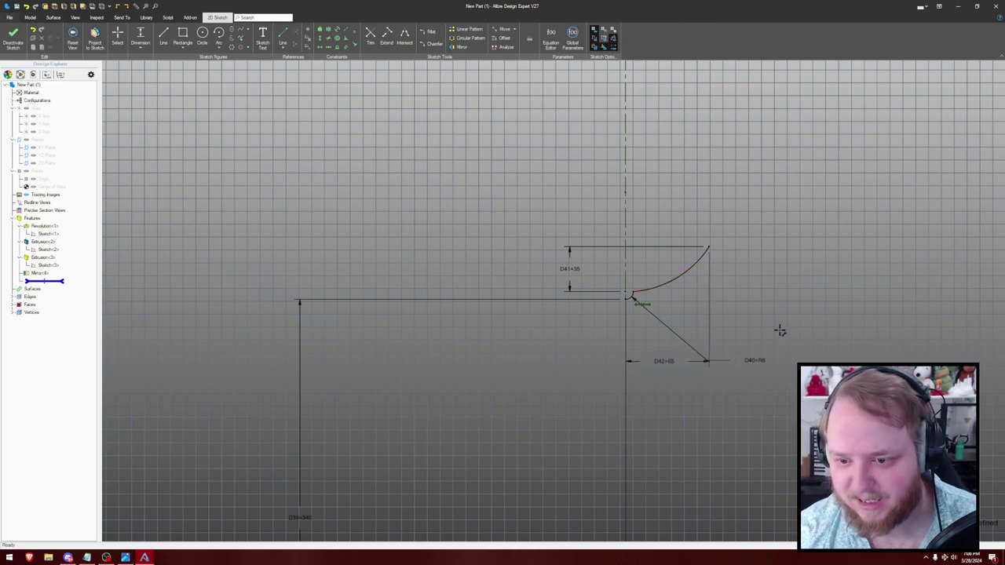
- Set the vertical distance between the small arc's centre and the large arc's outer end to 25 mm
double_click(570, 270)
type("25")
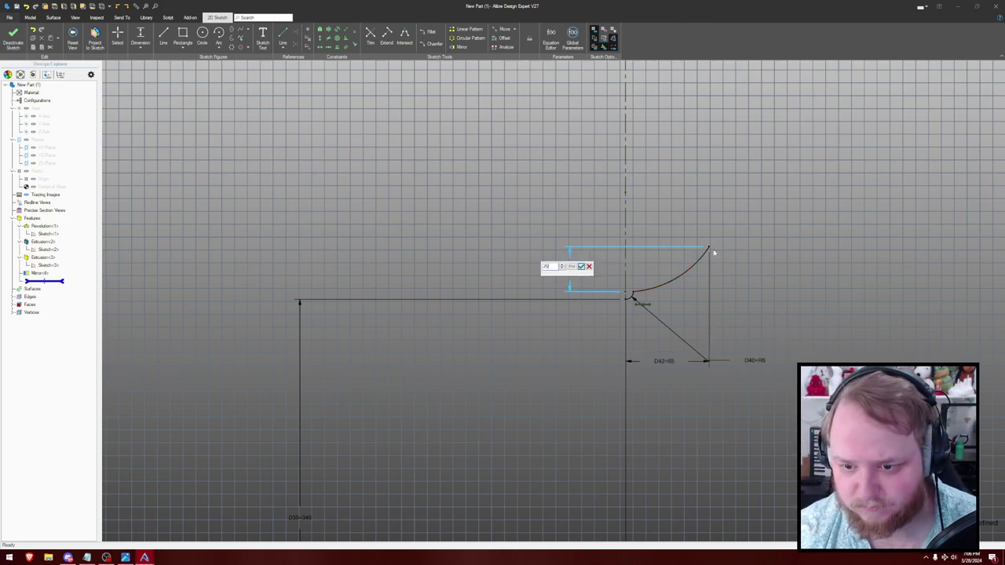
key("Return")
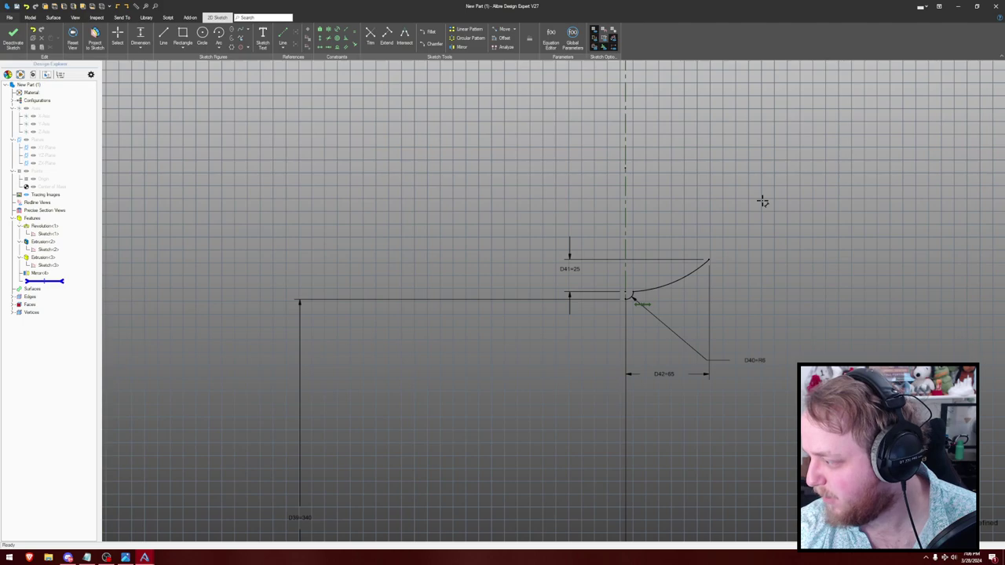
- Draw a short line sloping gently outward and upward from the large arc's outer end
key("l")
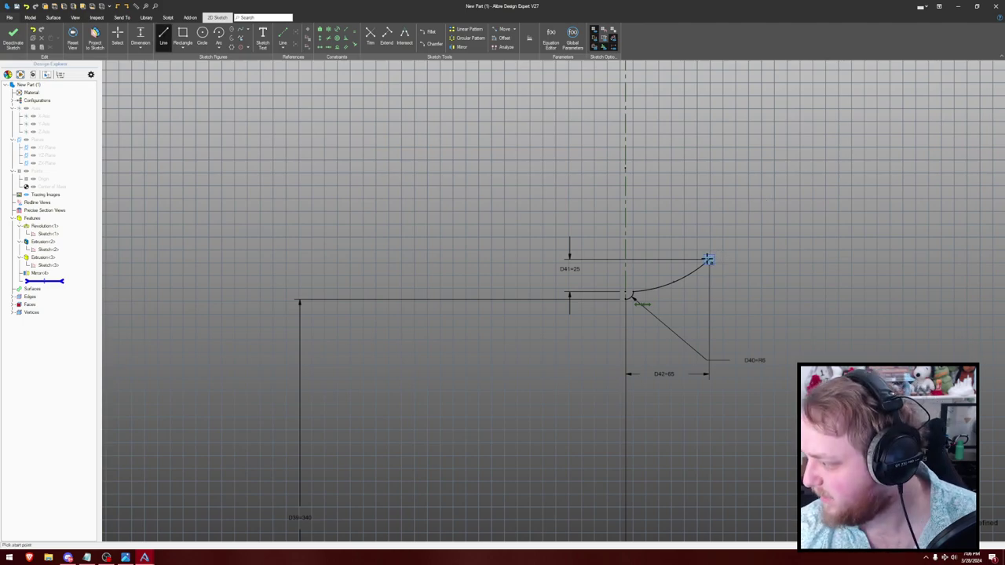
left_click(708, 259)
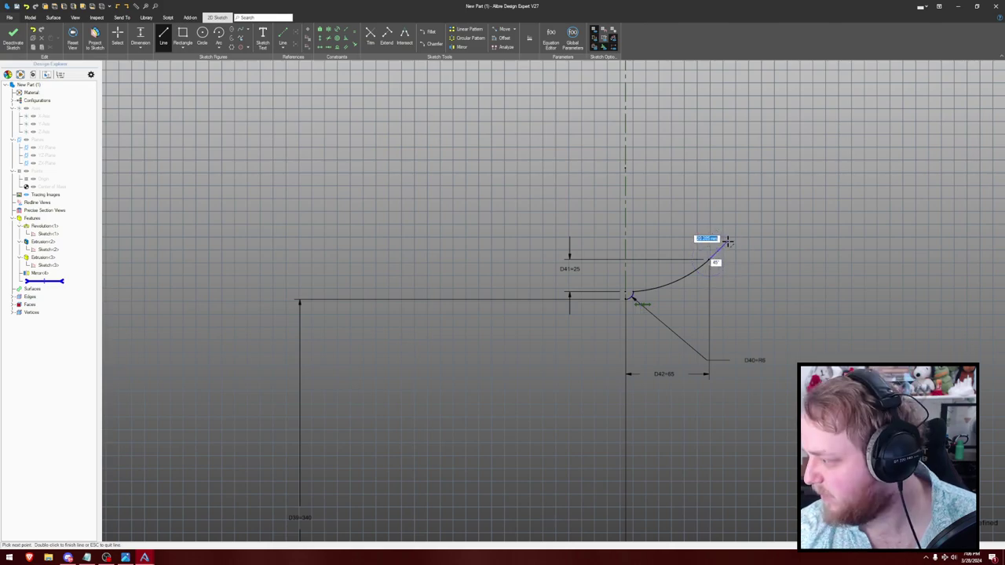
left_click(733, 250)
key("Escape")
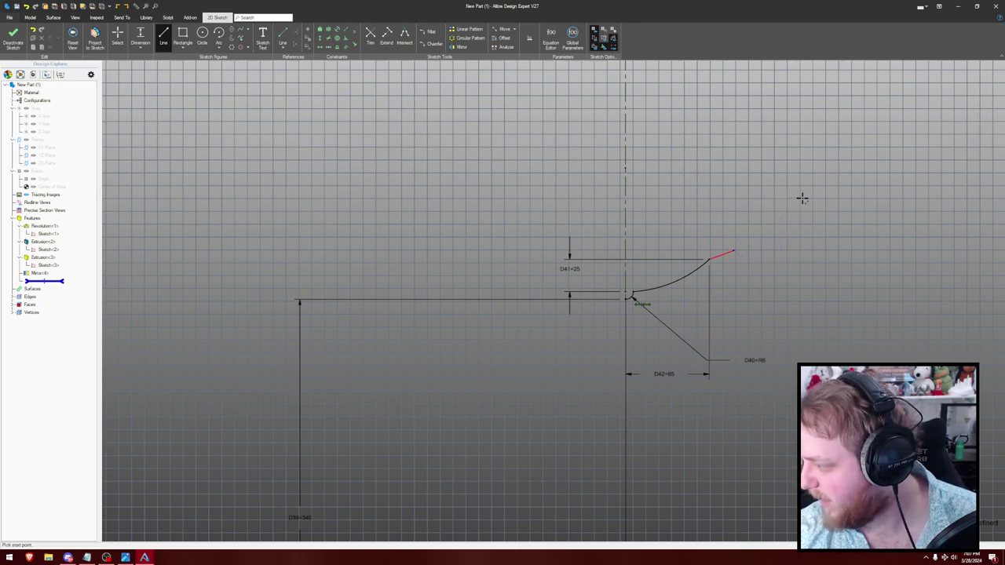
- Dimension the short sloped line's angle from the horizontal as 25°
key("d")
left_click(725, 254)
left_click(736, 259)
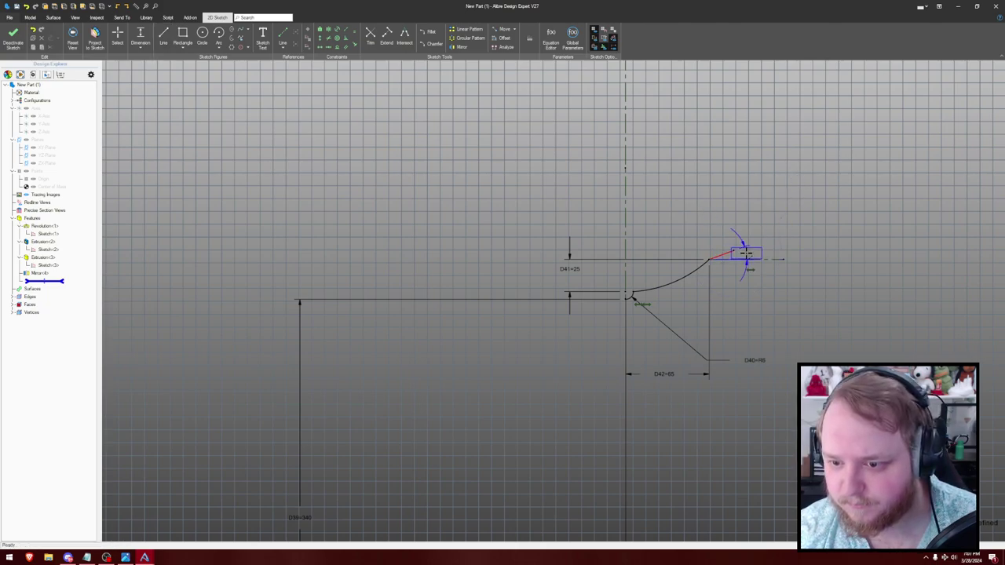
left_click(747, 253)
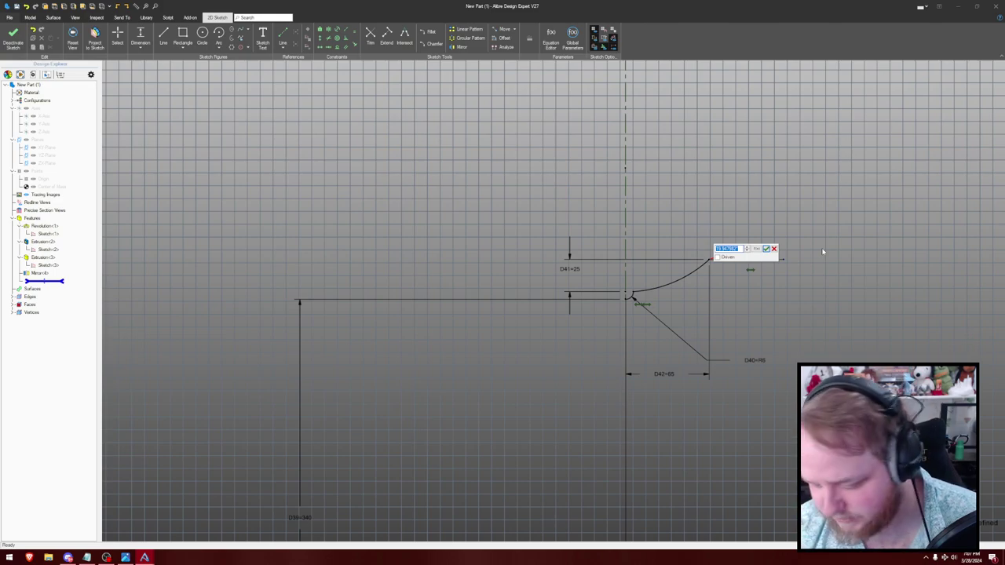
key("Return")
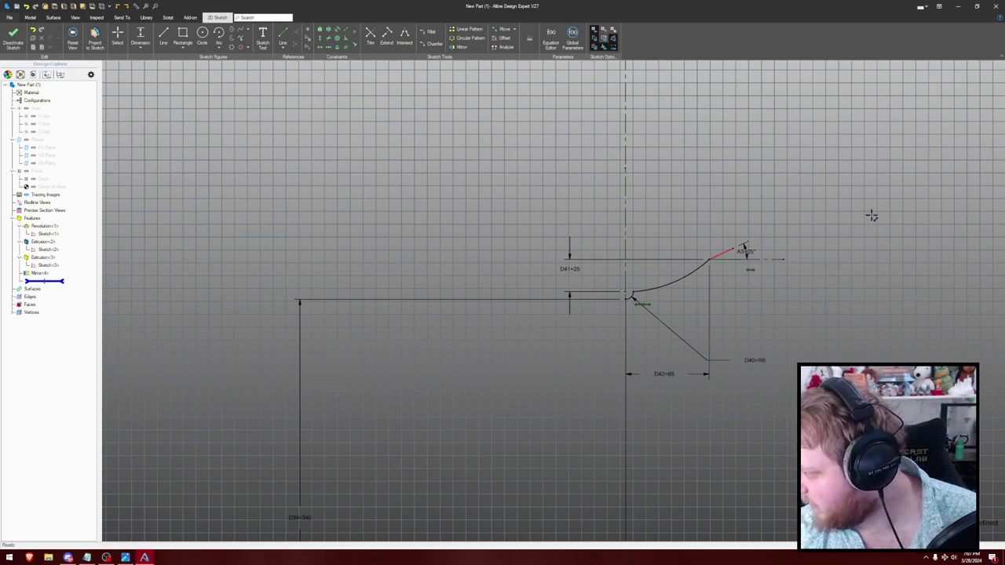
- Dimension the sloped line's horizontal length as 15 mm and move the angle dimension below the profile
left_click(709, 259)
left_click(721, 282)
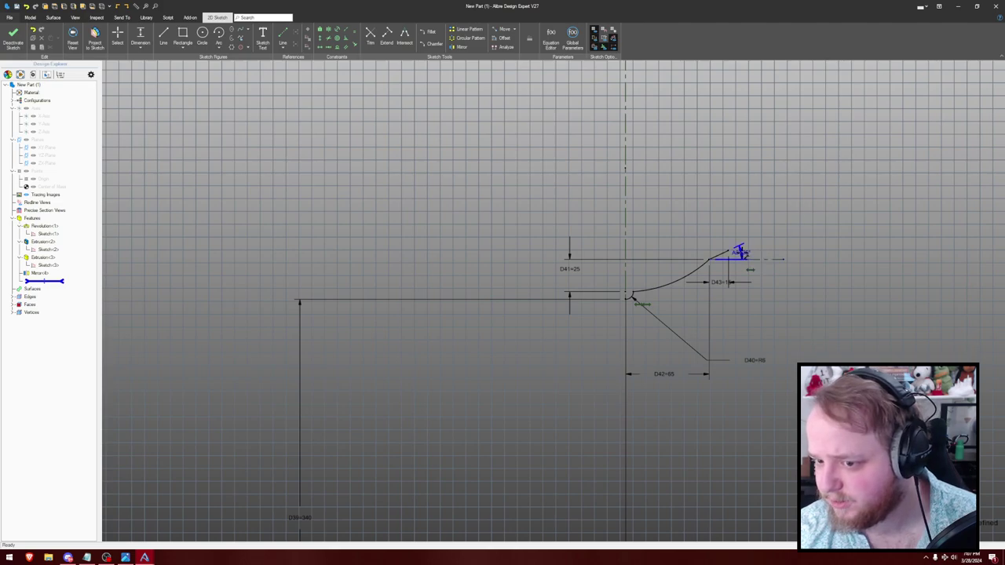
left_click_drag(741, 252, 760, 300)
- Draw a 20 mm horizontal line outward from the sloped line's end, followed by a 12 mm vertical line upward
key("l")
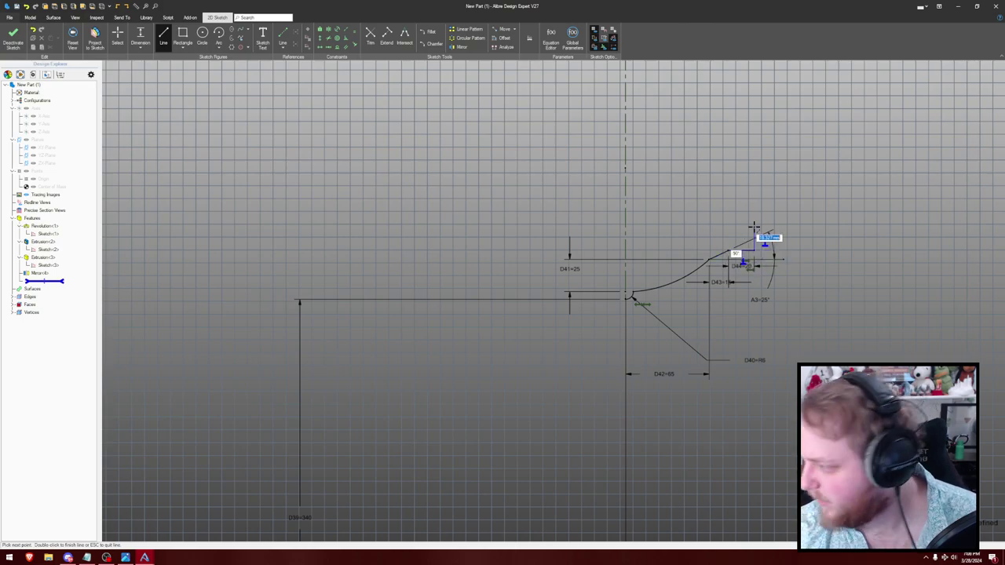
type("12")
key("Return")
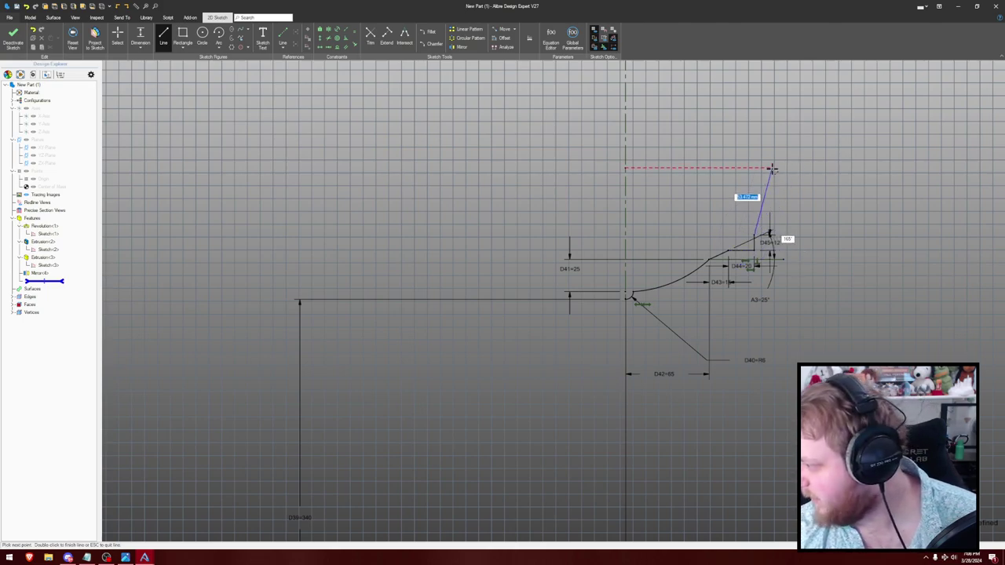
key("Escape")
middle_click_drag(778, 186, 673, 180)
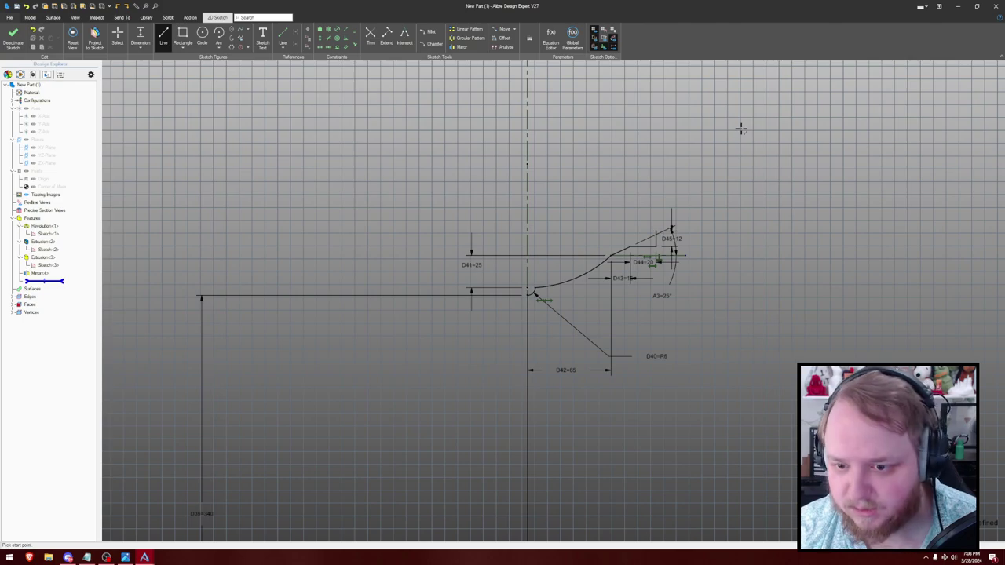
key("a")
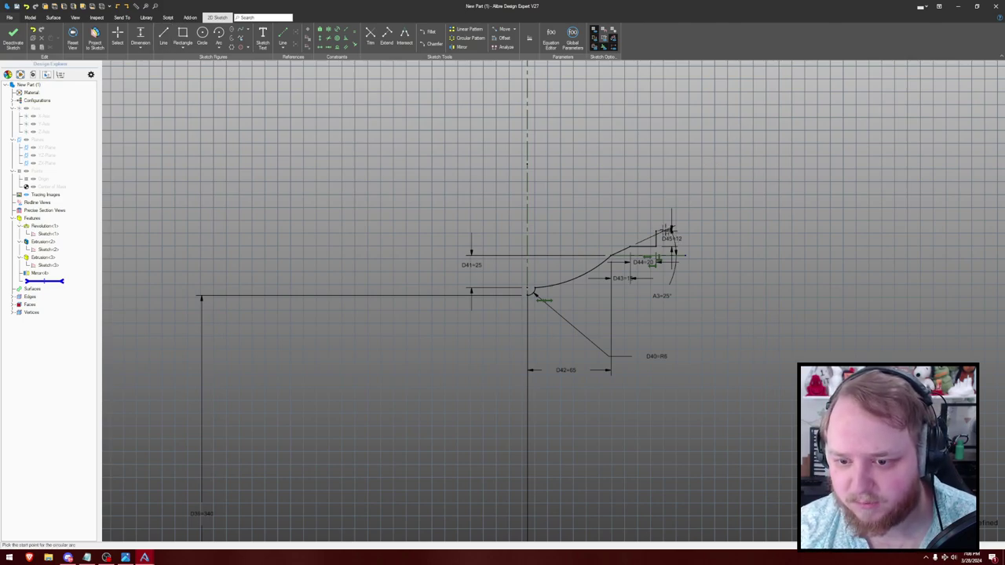
left_click(657, 230)
scroll(778, 211, "down", 1)
scroll(781, 211, "down", 1)
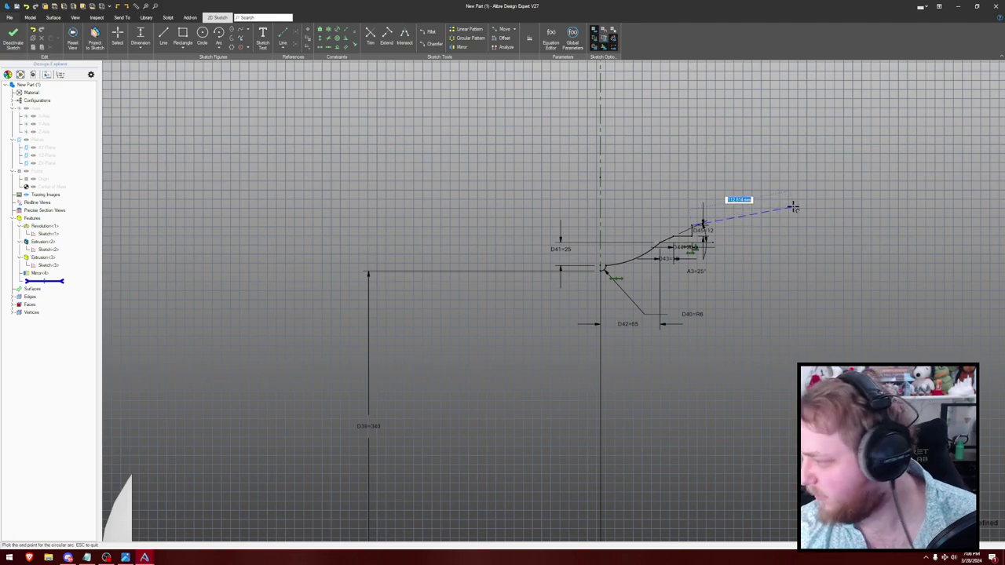
left_click(802, 196)
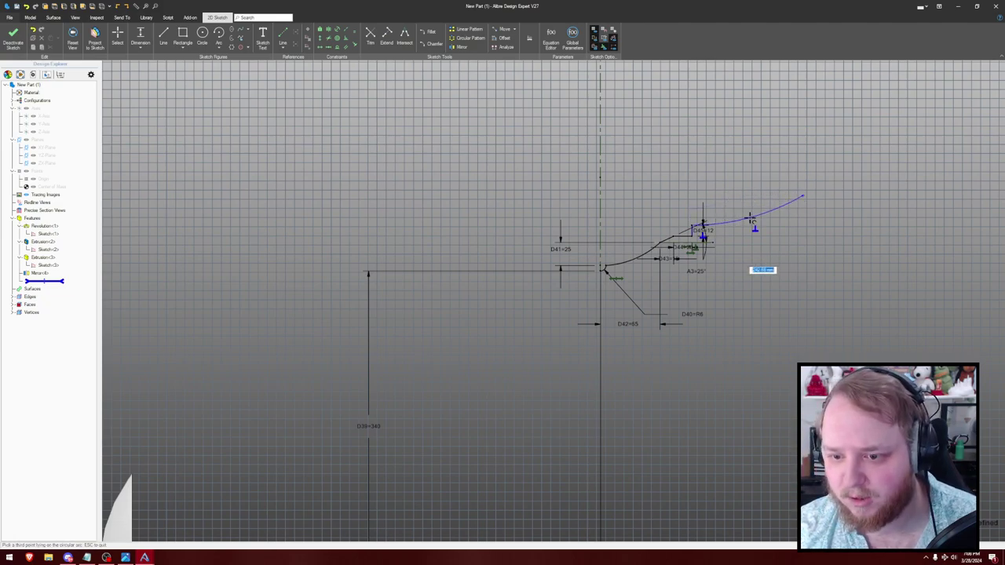
key("Escape")
scroll(710, 213, "up", 1)
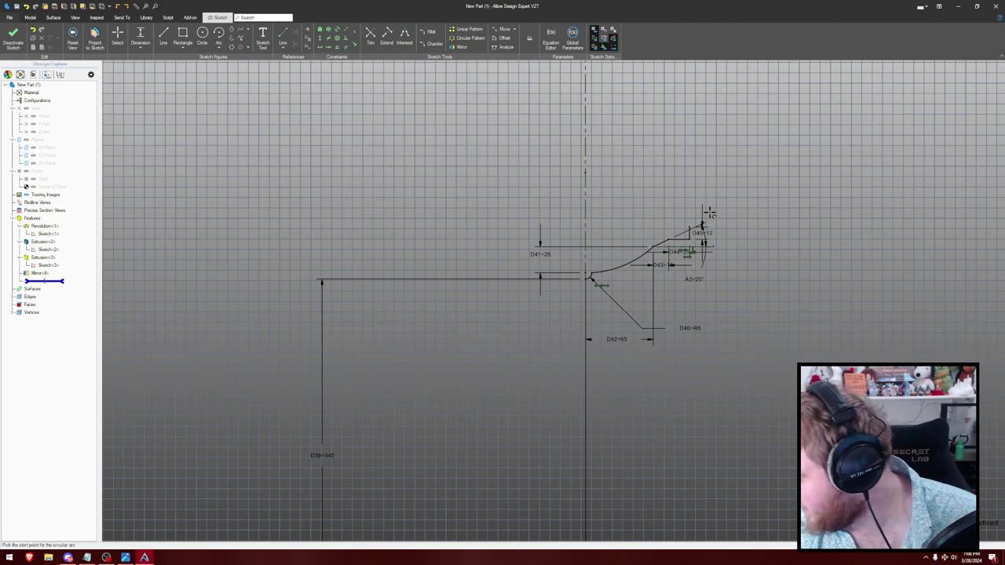
- Draw a 15 mm horizontal line outward from the vertical line's upper end and spread the dimensions around the step apart
key("l")
left_click(699, 226)
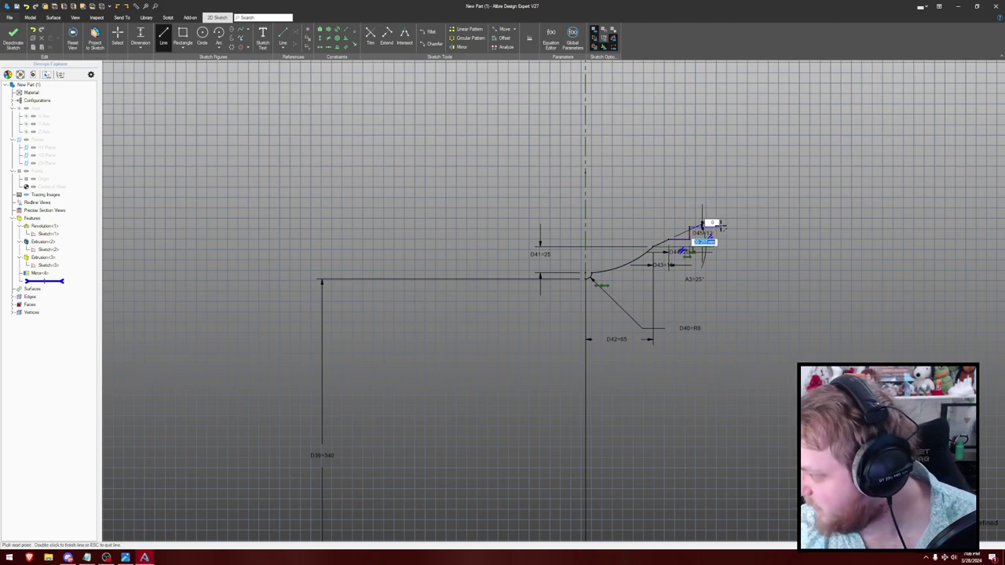
key("Escape")
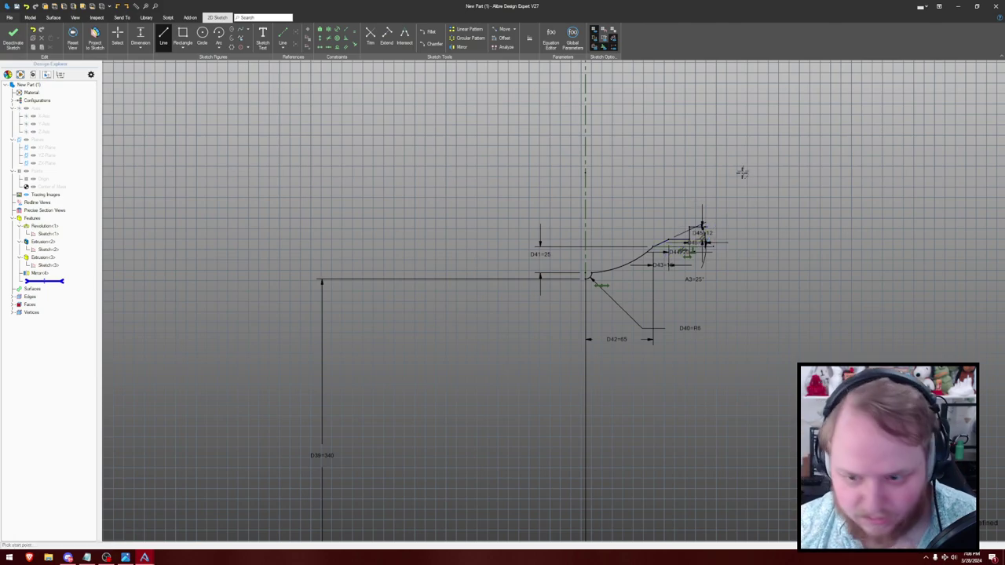
scroll(704, 230, "up", 2)
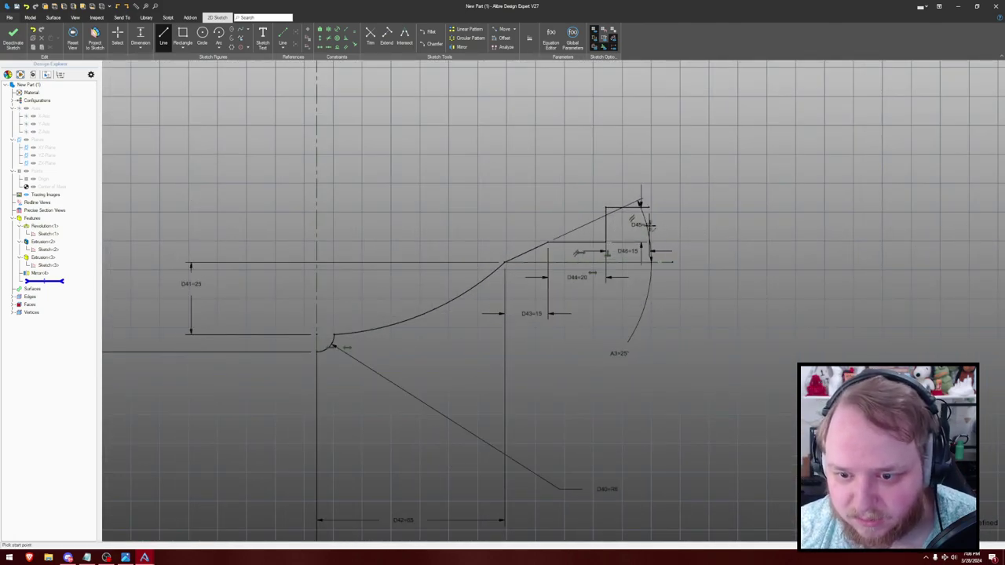
key("Escape")
scroll(632, 240, "up", 2)
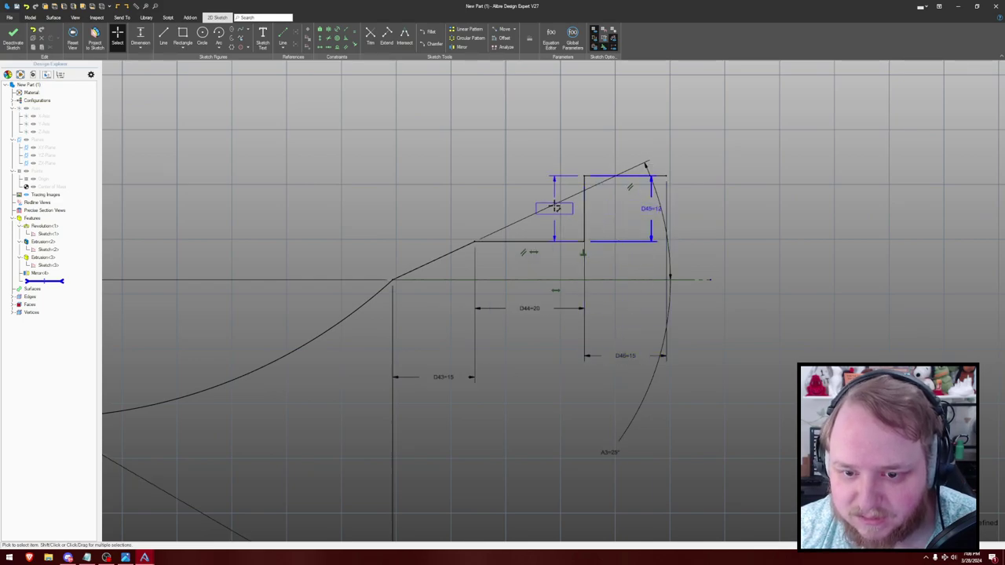
- Draw a shallow three-point arc outward and upward from the outer end of the 15 mm horizontal line
scroll(725, 218, "down", 2)
scroll(777, 162, "down", 3)
middle_click_drag(776, 162, 646, 246)
key("a")
left_click(598, 263)
scroll(759, 209, "down", 1)
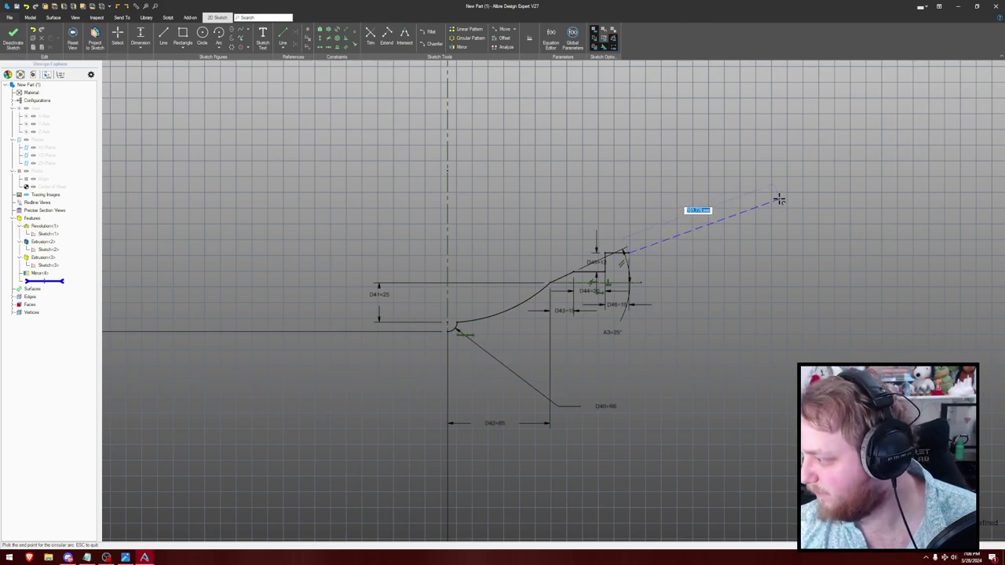
left_click(779, 200)
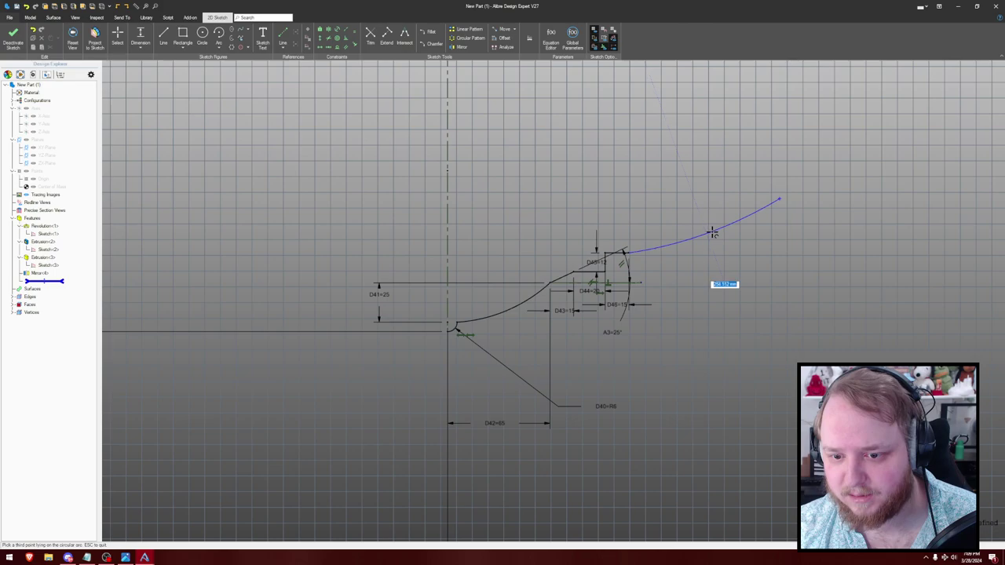
left_click(699, 223)
key("Escape")
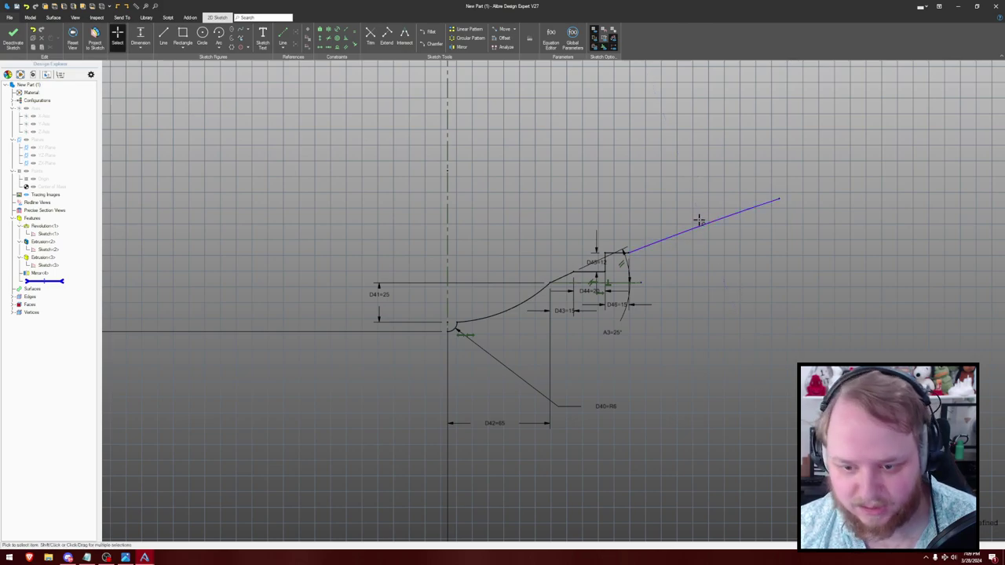
- Make the new arc tangent to the 15 mm horizontal line and pull its free end farther outward
key("t")
left_click(650, 245)
left_click(615, 253)
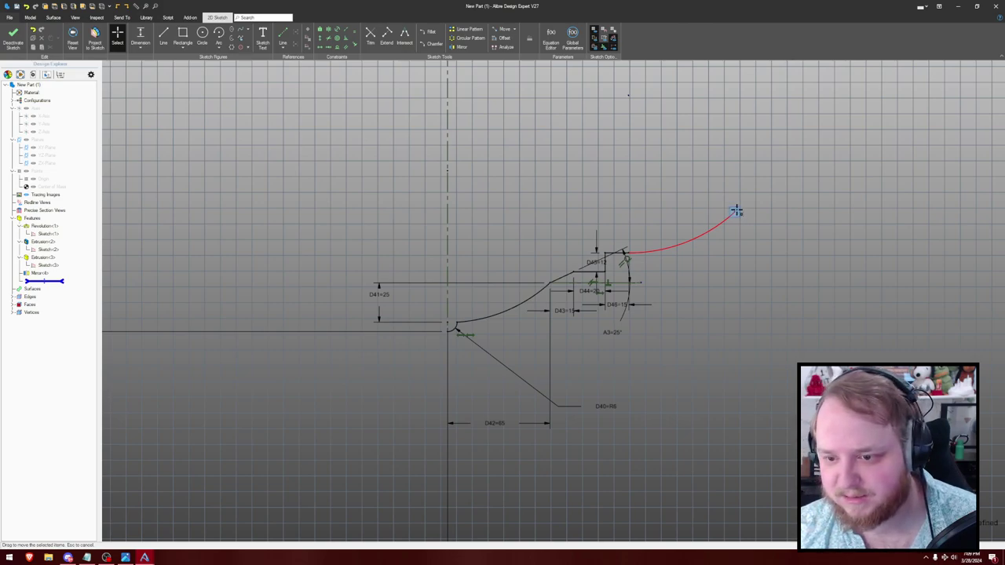
left_click_drag(735, 212, 761, 210)
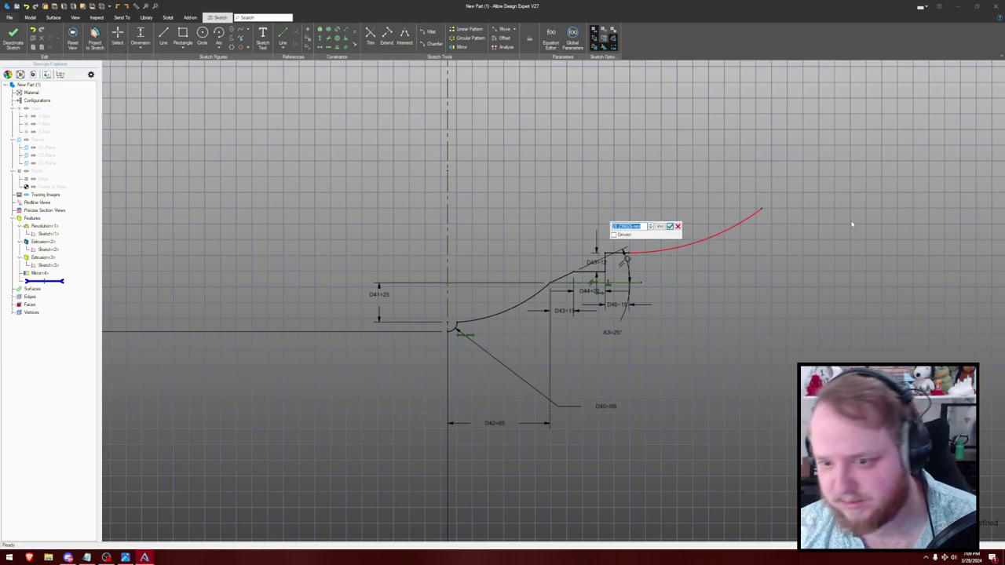
- Dimension the outer arc's vertical rise as 60 mm and stretch its free end outward
type("80")
key("Return")
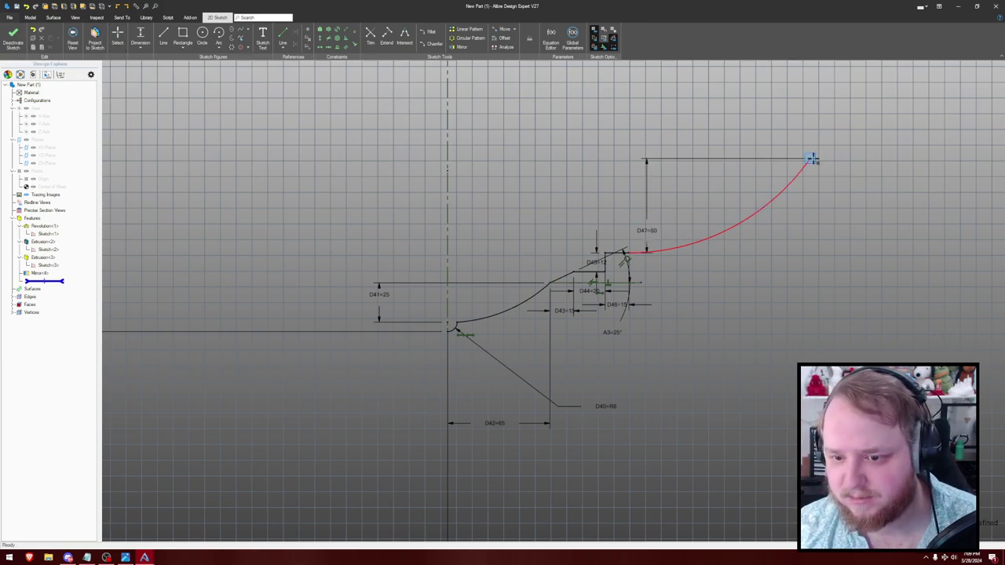
left_click_drag(811, 159, 919, 164)
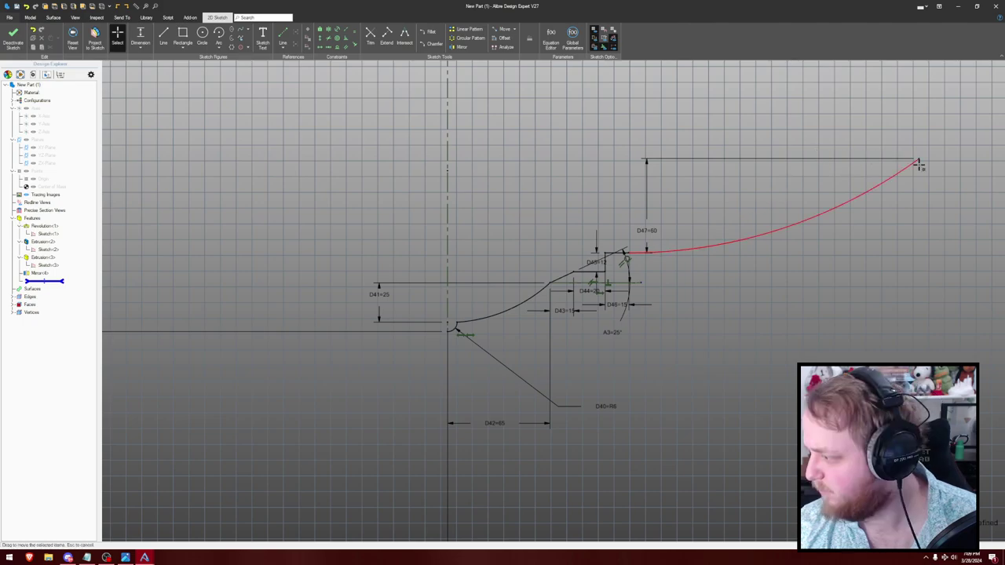
left_click_drag(919, 163, 919, 162)
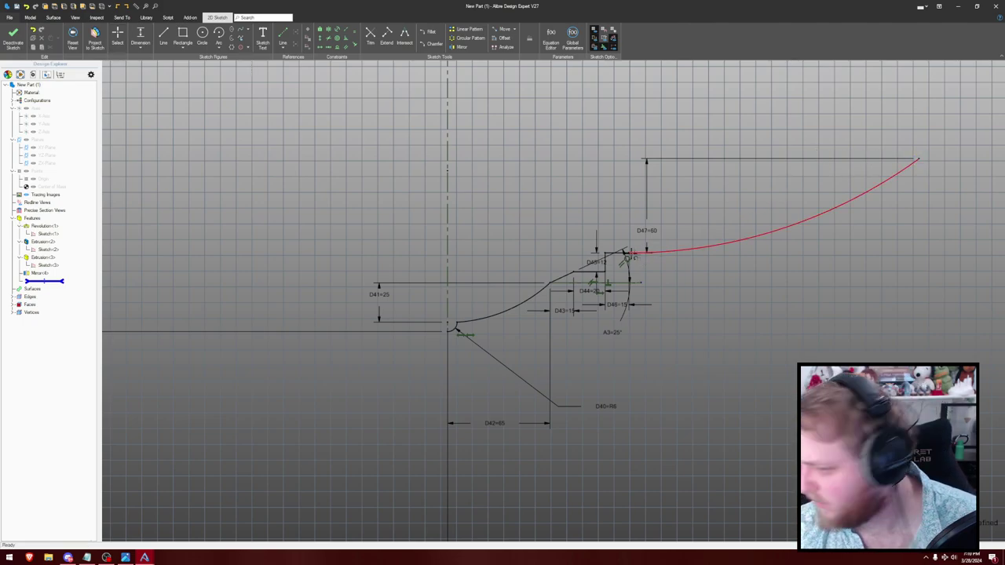
- Dimension the horizontal distance from the 12 mm vertical line's upper end to the outer arc's free end as 120 mm
left_click(923, 160)
left_click(774, 324)
type("120")
key("Return")
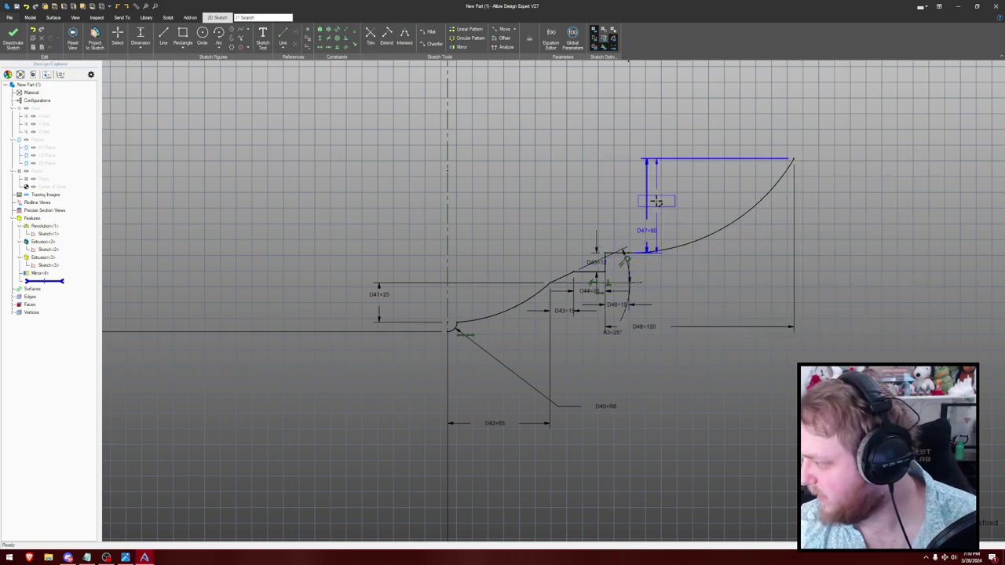
- Set the outer arc's vertical rise to 30 mm and move that dimension inward, clear of the arc
double_click(657, 198)
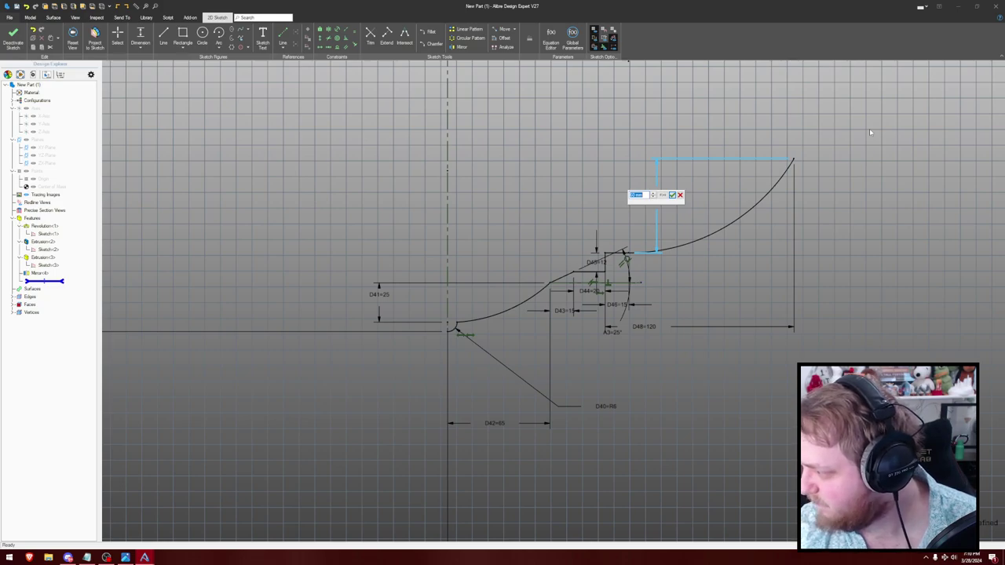
type("80")
key("Return")
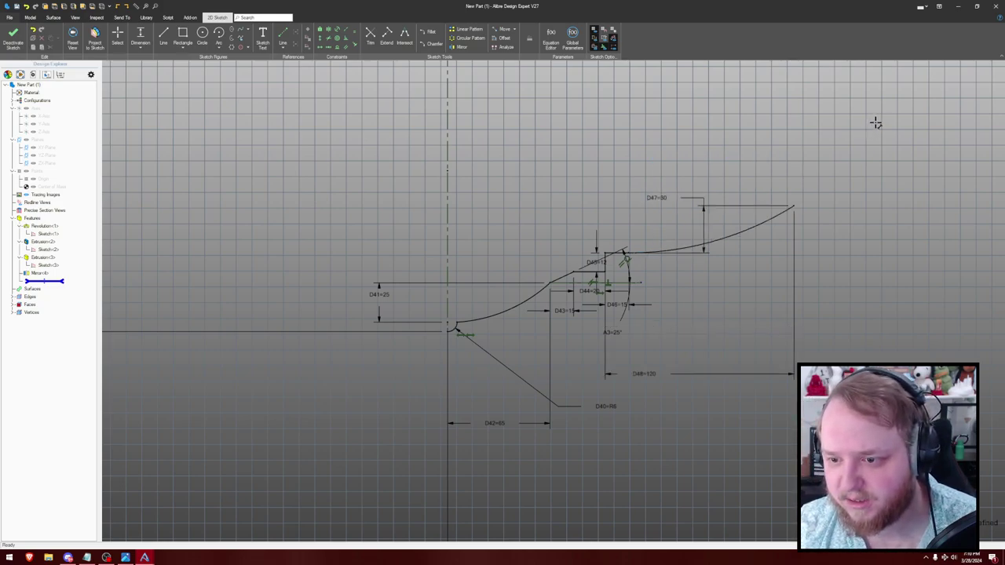
mouse_move(663, 202)
left_mouse_down()
mouse_move(663, 224)
mouse_move(552, 227)
left_mouse_up()
middle_click_drag(849, 195, 785, 212)
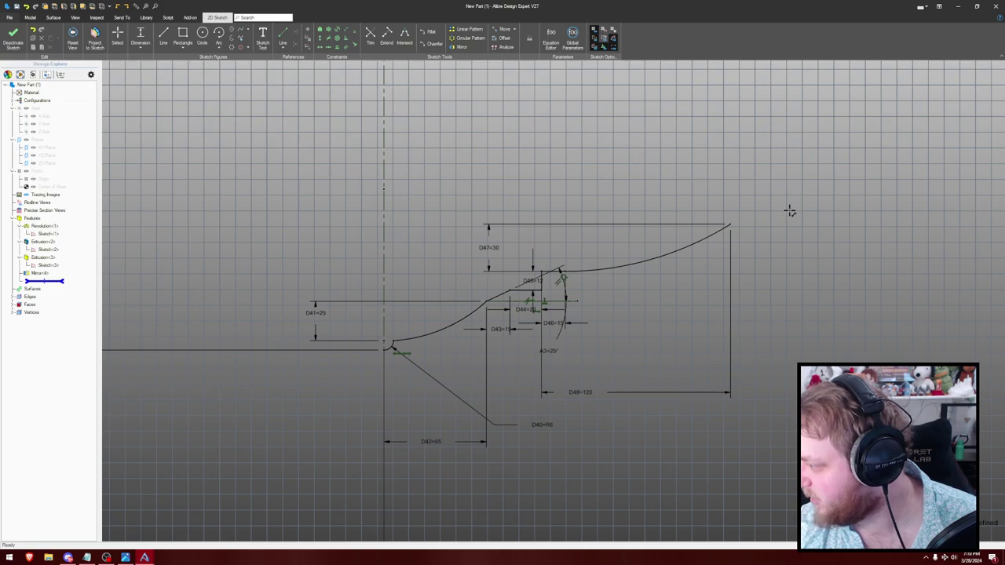
- Draw a 30 mm line outward from the outer arc's free end and make it tangent to that arc
key("l")
left_click(730, 225)
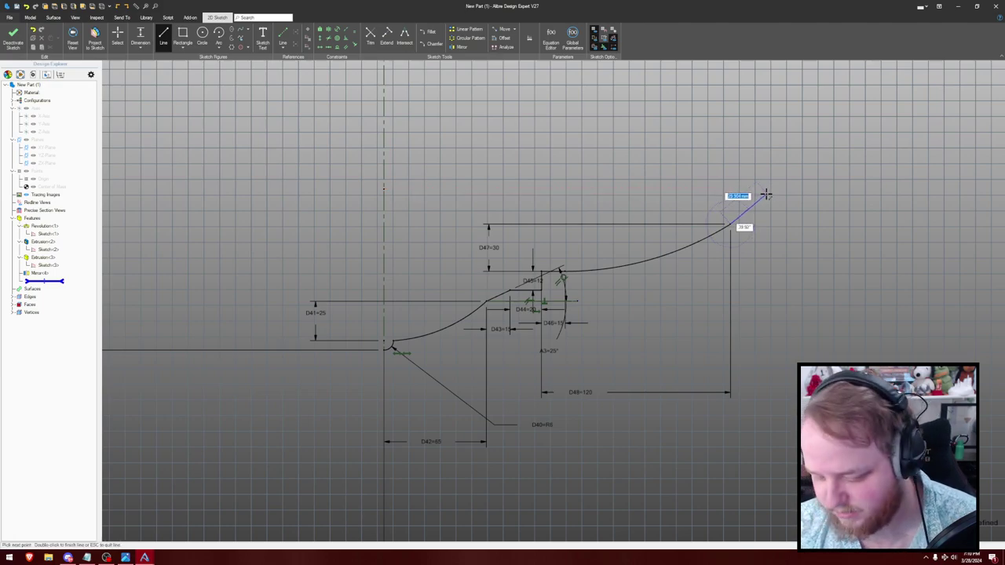
type("30")
key("Return")
key("Escape")
key("t")
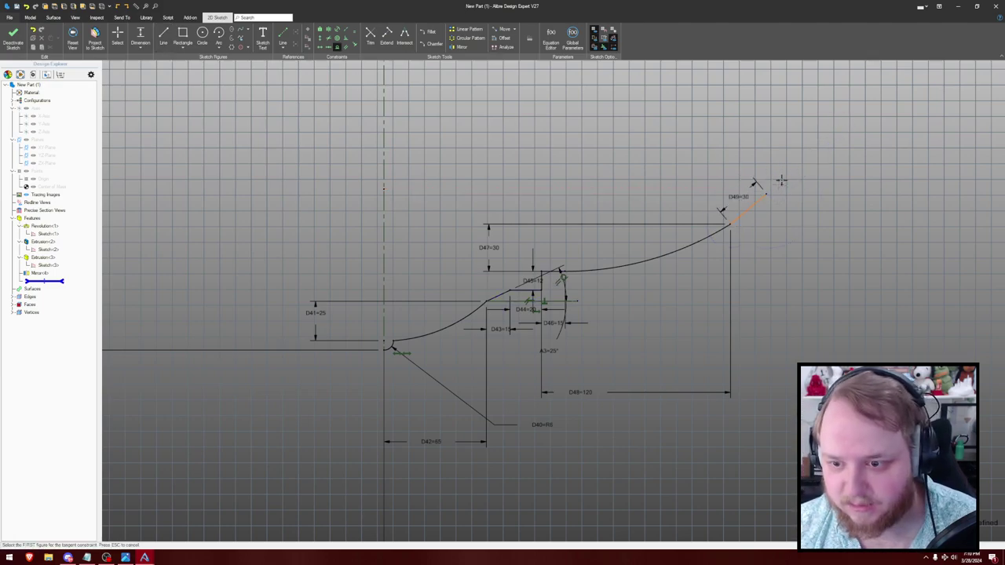
left_click(756, 207)
left_click(718, 233)
key("Escape")
- Draw an arc outward and upward from the tangent line's free end and make it tangent to that line
scroll(755, 194, "down", 1)
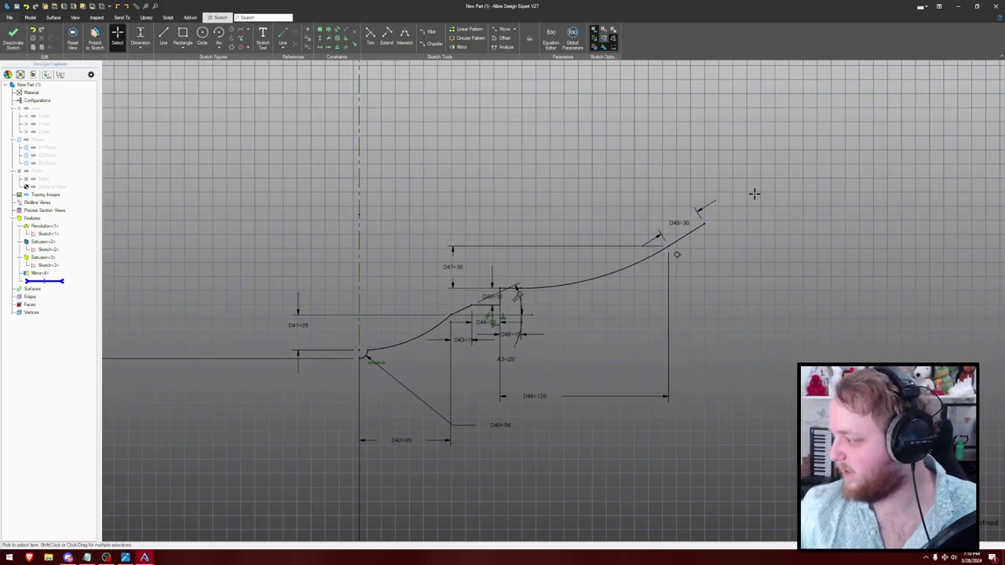
middle_click_drag(781, 242, 658, 278)
scroll(658, 278, "down", 2)
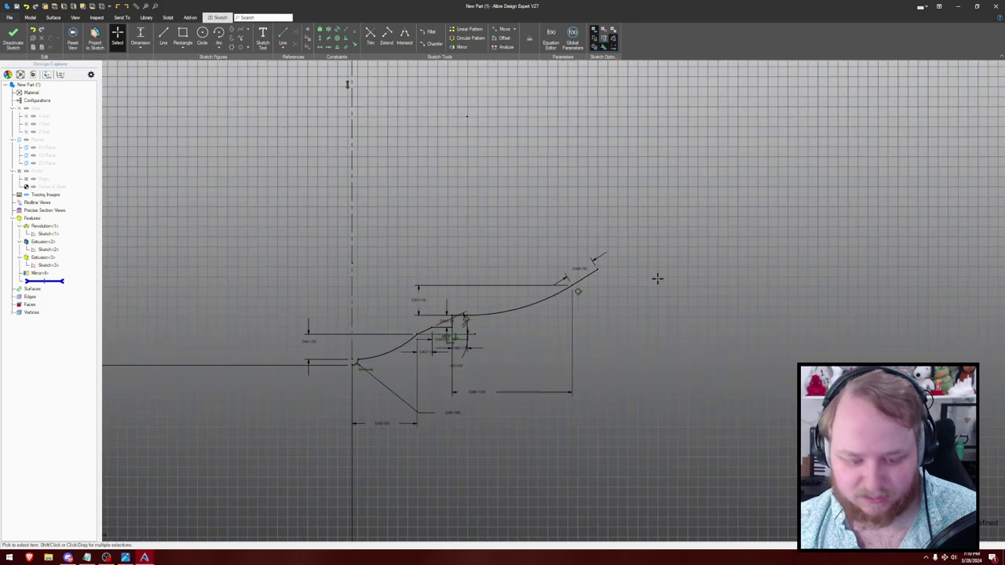
key("a")
left_click(598, 269)
left_click(721, 224)
left_click(680, 225)
key("Escape")
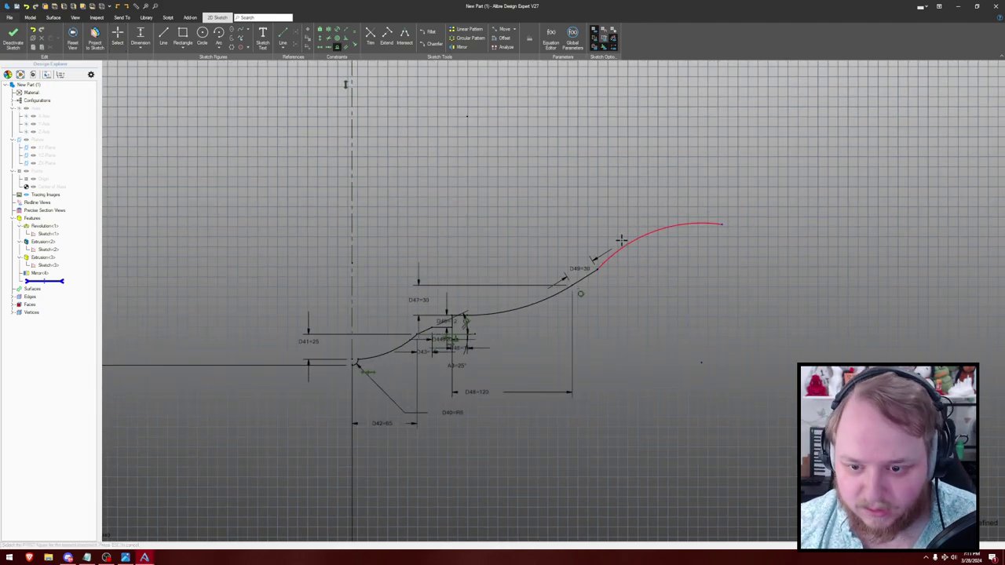
left_click(623, 241)
left_click(685, 164)
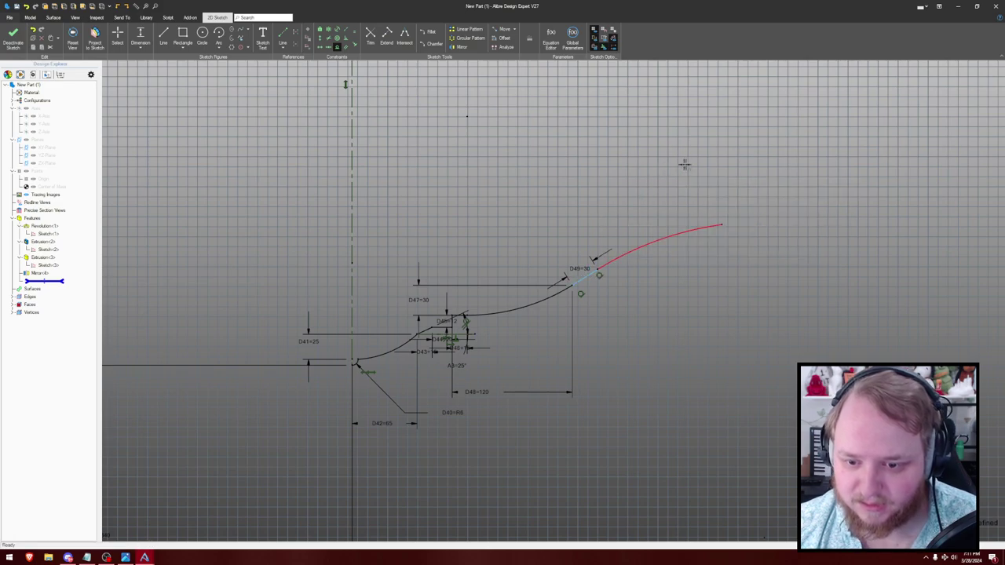
- Dimension the new arc's horizontal span as 130 mm and raise its free end slightly
mouse_move(721, 224)
left_mouse_down()
mouse_move(742, 232)
mouse_move(698, 228)
mouse_move(712, 223)
left_mouse_up()
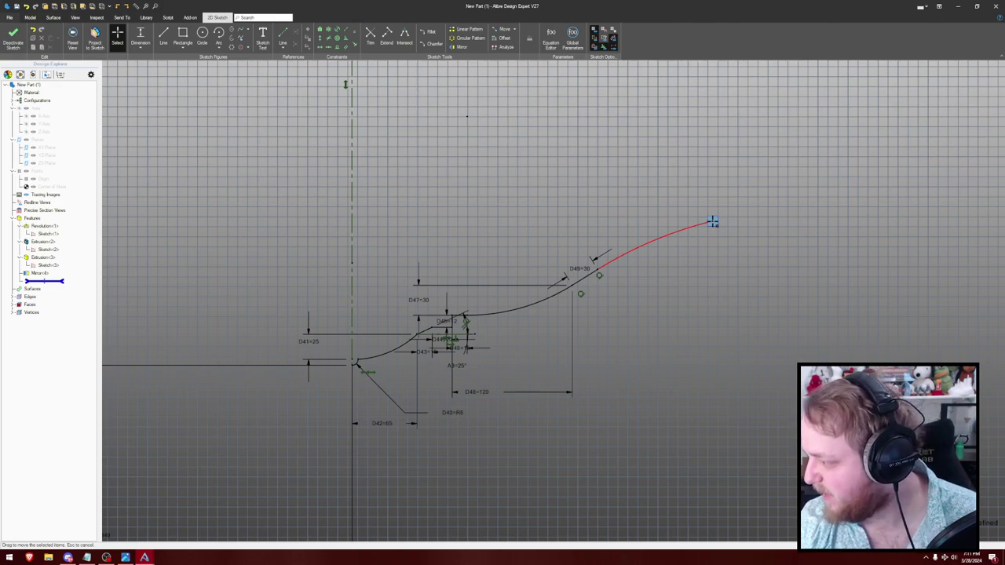
left_click_drag(712, 223, 713, 222)
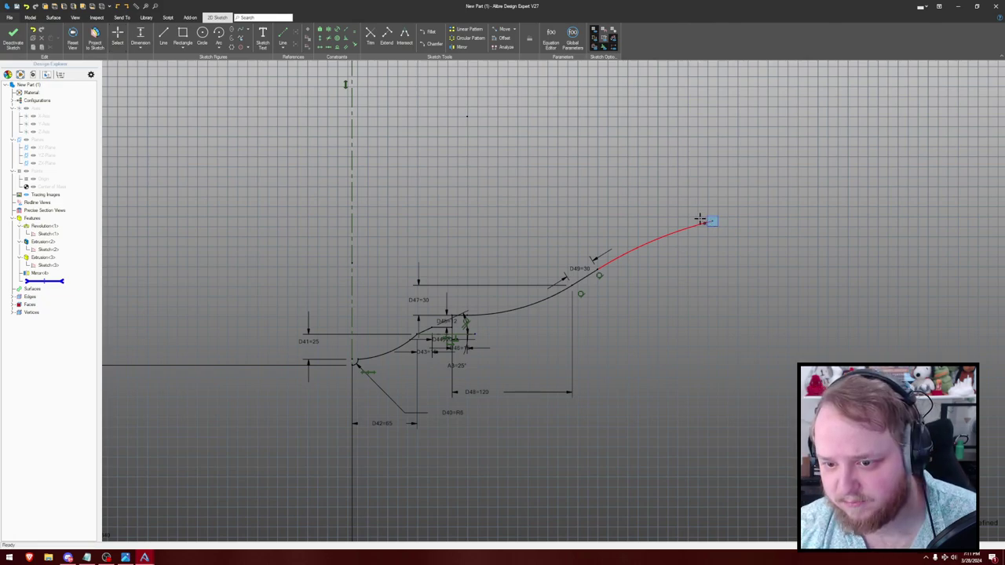
left_click(697, 226)
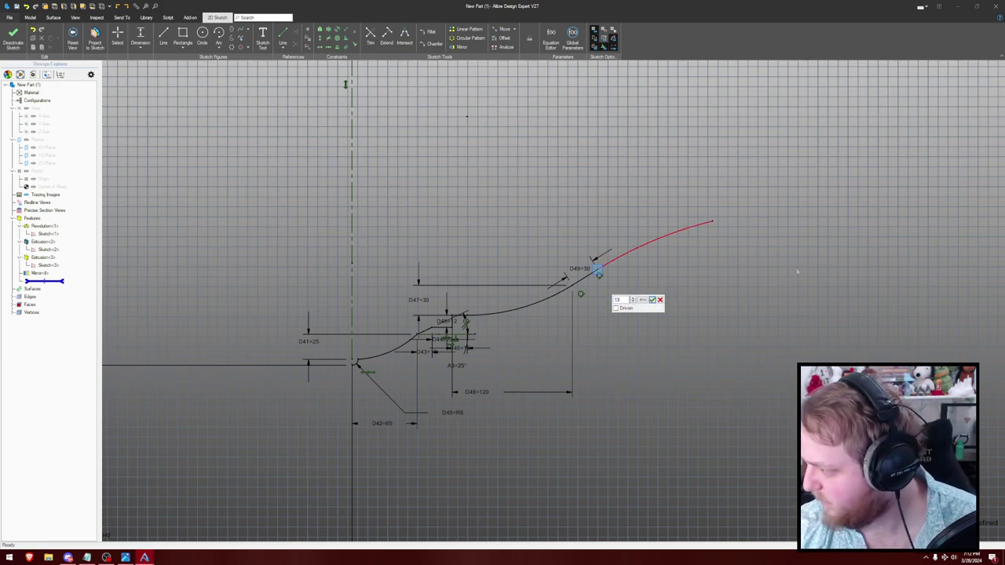
key("Return")
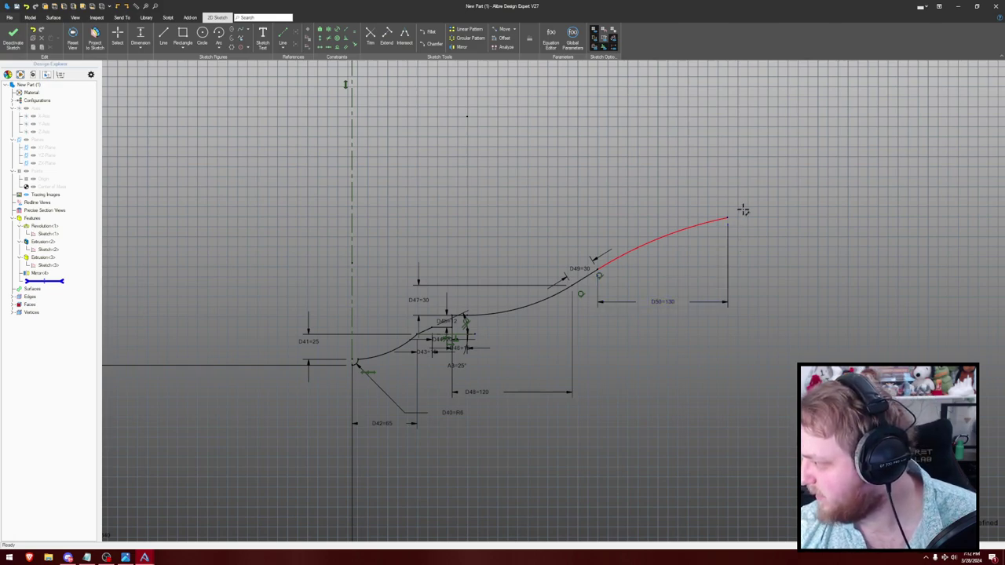
left_click_drag(728, 217, 725, 210)
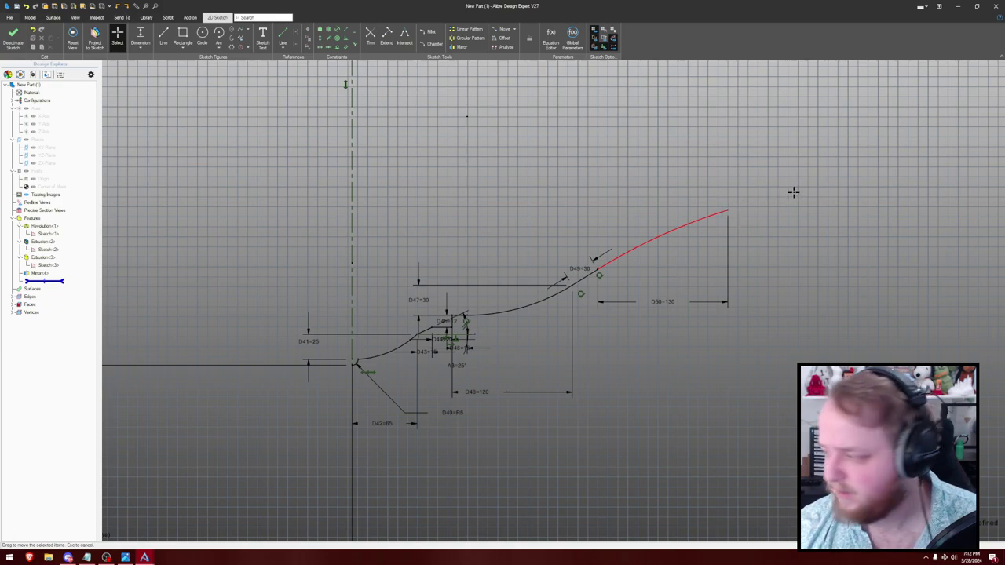
- Try a vertical dimension from the profile's start point to the outermost arc's free end, and delete it again
key("Escape")
left_click(352, 365)
left_click(769, 272)
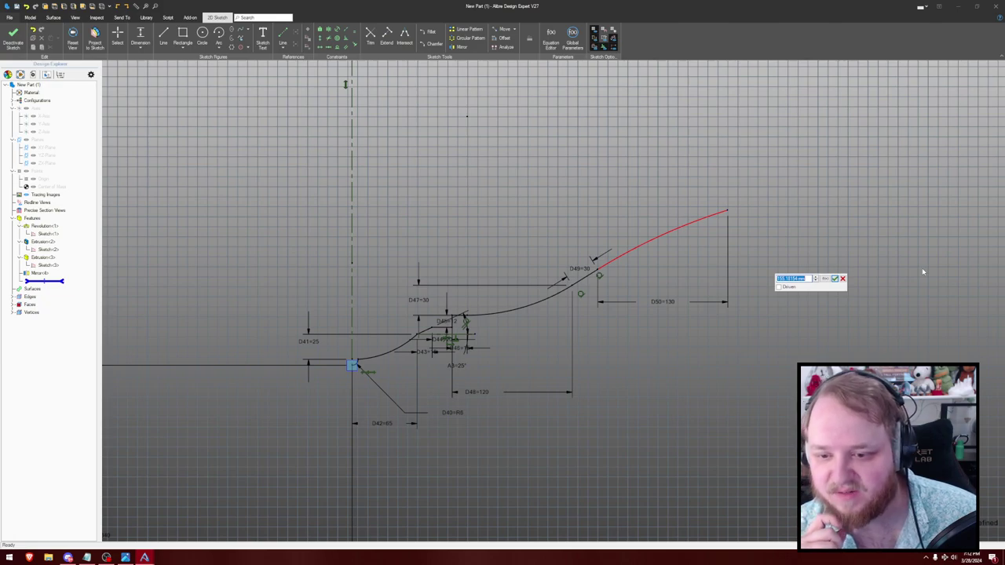
key("Return")
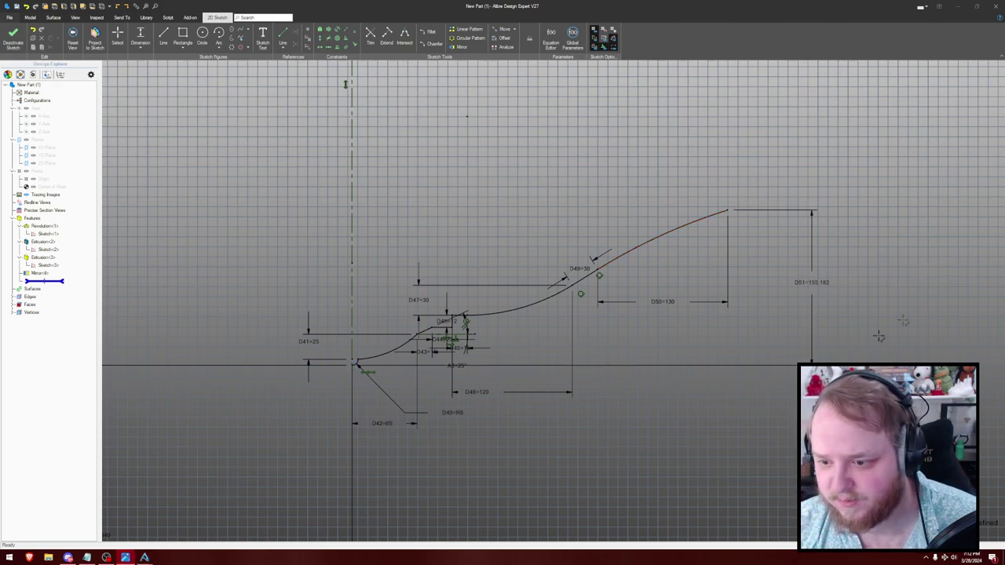
double_click(813, 284)
type("2")
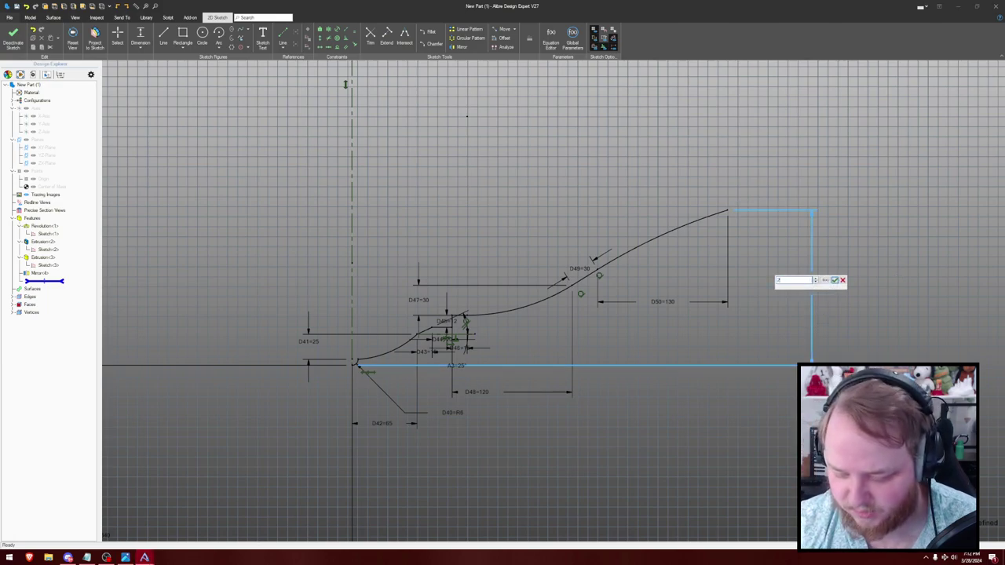
left_click(824, 282)
left_click(824, 284)
key("Delete")
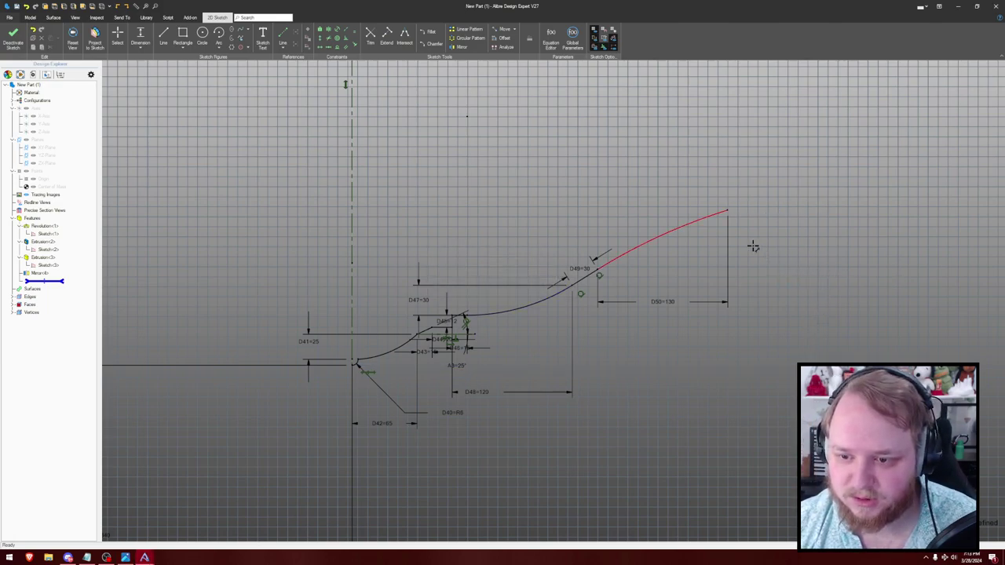
- Set the length of the sloped line between the two outer arcs to 60 mm
double_click(579, 269)
type("60")
key("Return")
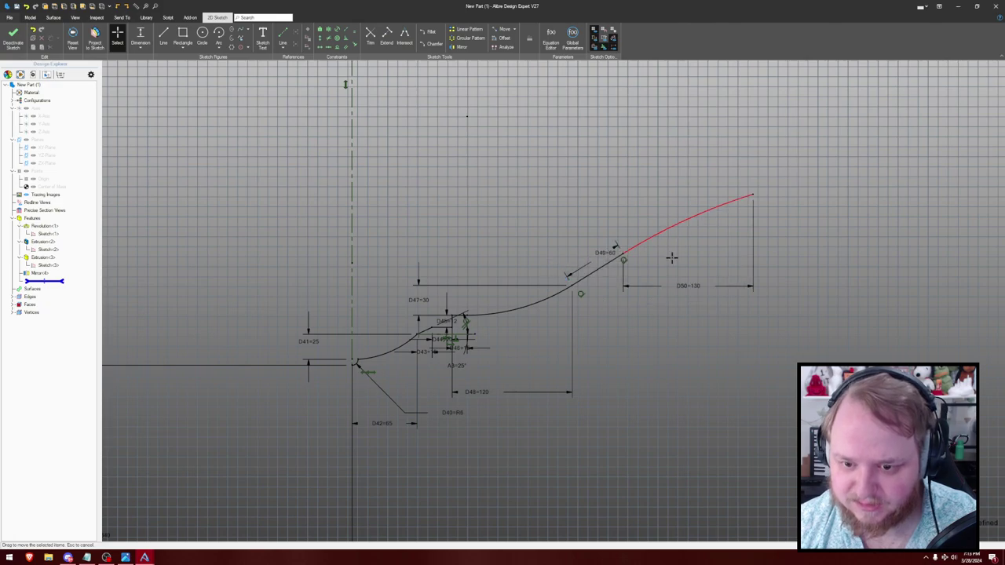
- Reposition the 120 mm dimension and set the lower horizontal step line's length to 25 mm, with its dimension moved below the profile
double_click(510, 388)
left_click_drag(510, 385, 511, 385)
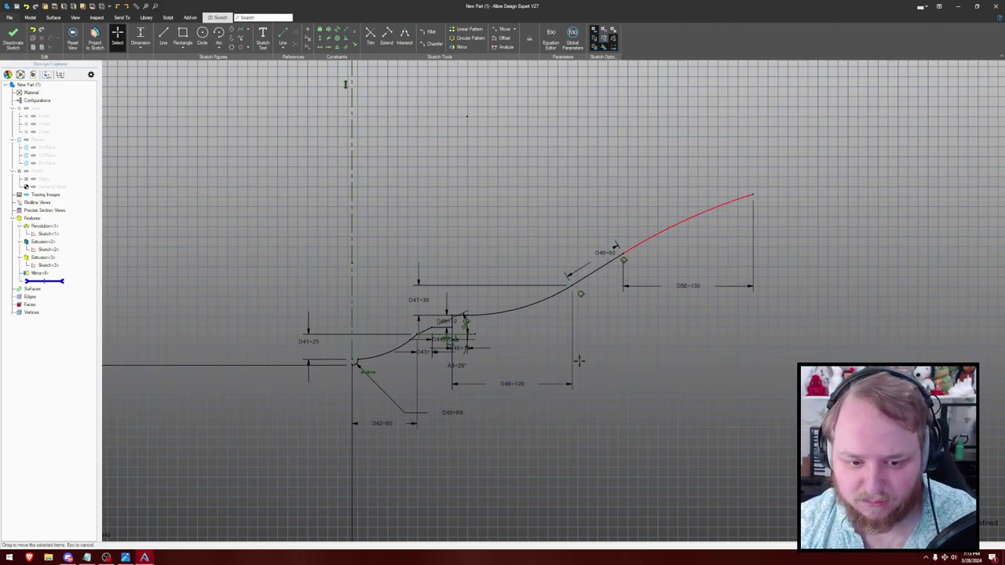
scroll(446, 348, "up", 5)
left_click_drag(437, 328, 439, 385)
double_click(440, 388)
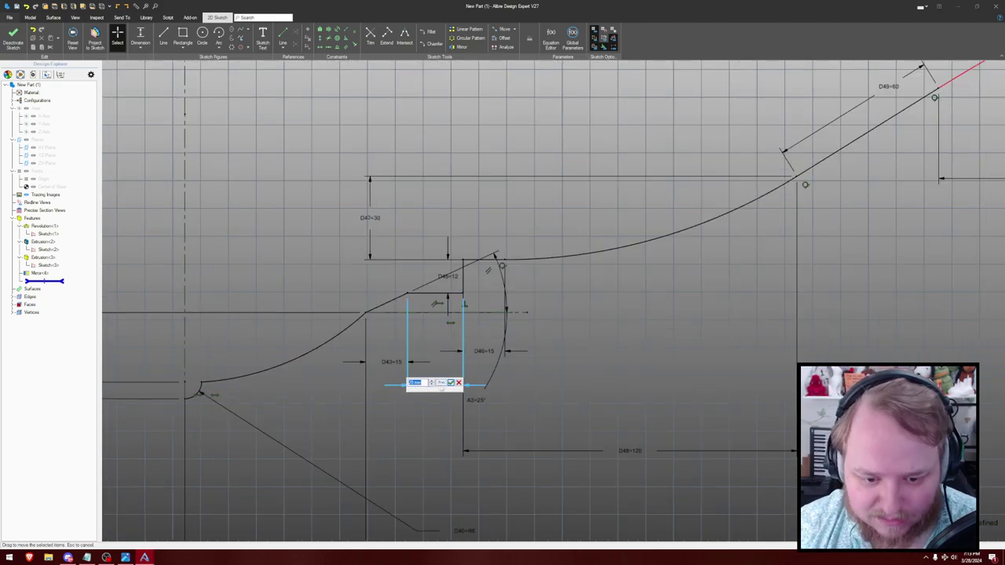
type("25")
key("Return")
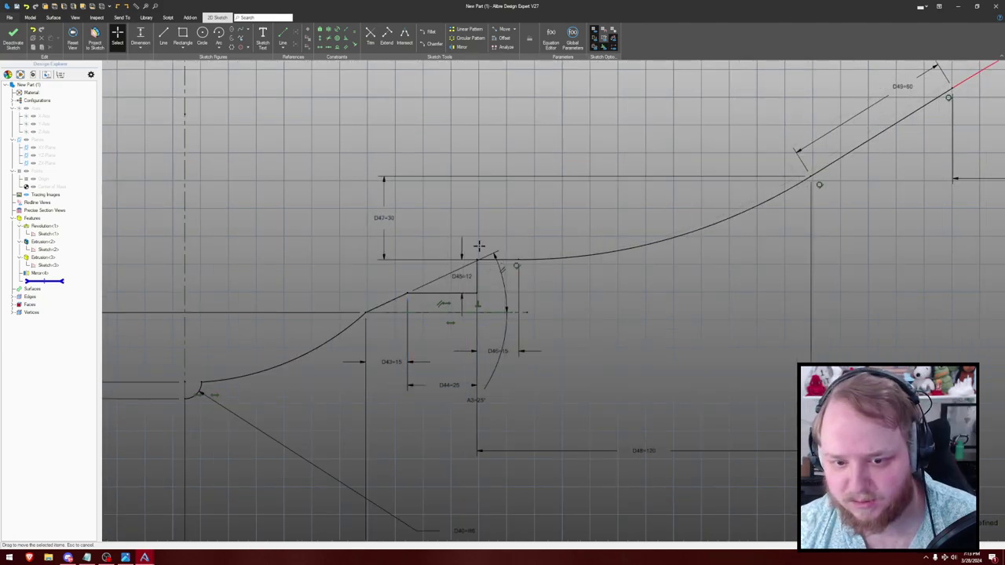
- Set the upper horizontal line's length to 25 mm and the horizontal dimension to the following arc's outer end to 125 mm
mouse_move(504, 350)
left_mouse_down()
mouse_move(516, 343)
mouse_move(496, 343)
mouse_move(498, 332)
left_mouse_up()
double_click(498, 332)
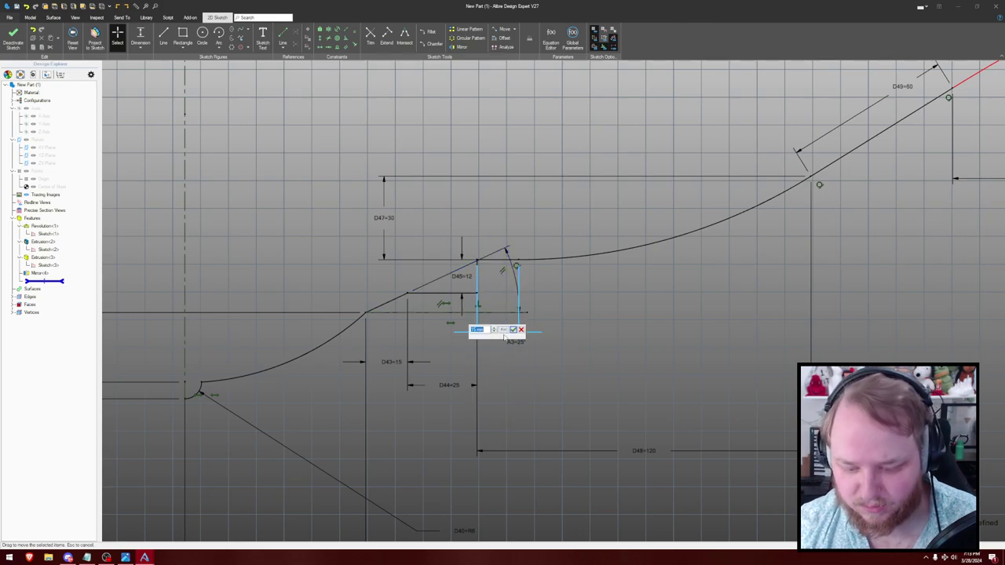
key("Return")
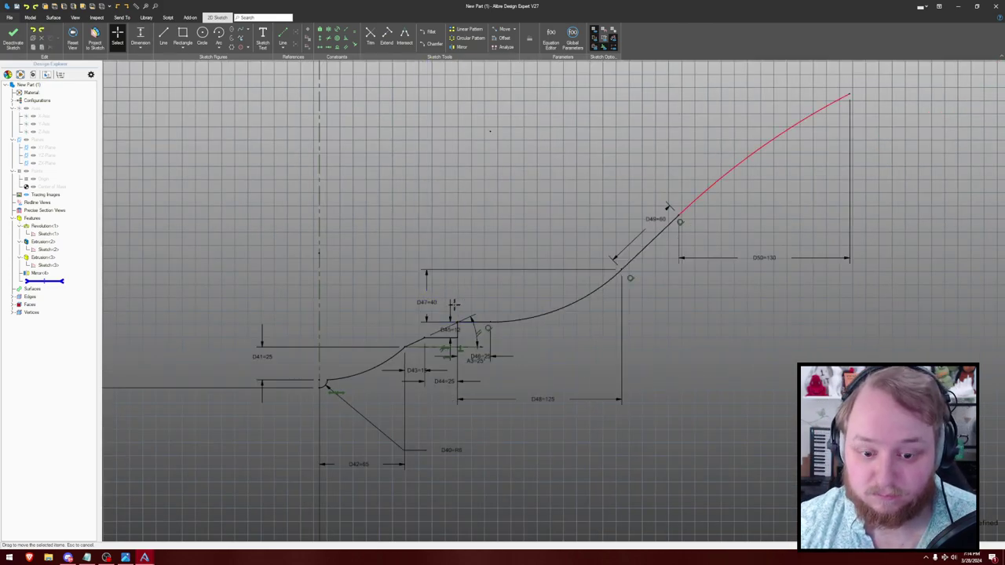
- Set the vertical rise of the arc after the upper horizontal line to 35 mm and the adjoining sloped line's length to 50 mm
double_click(453, 305)
type("35")
key("Return")
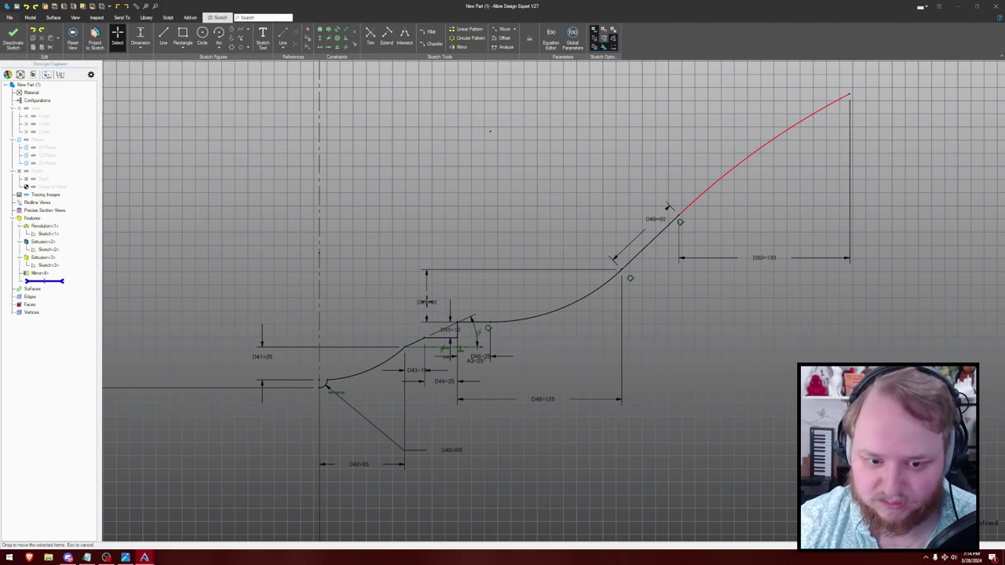
double_click(660, 229)
type("50")
key("Return")
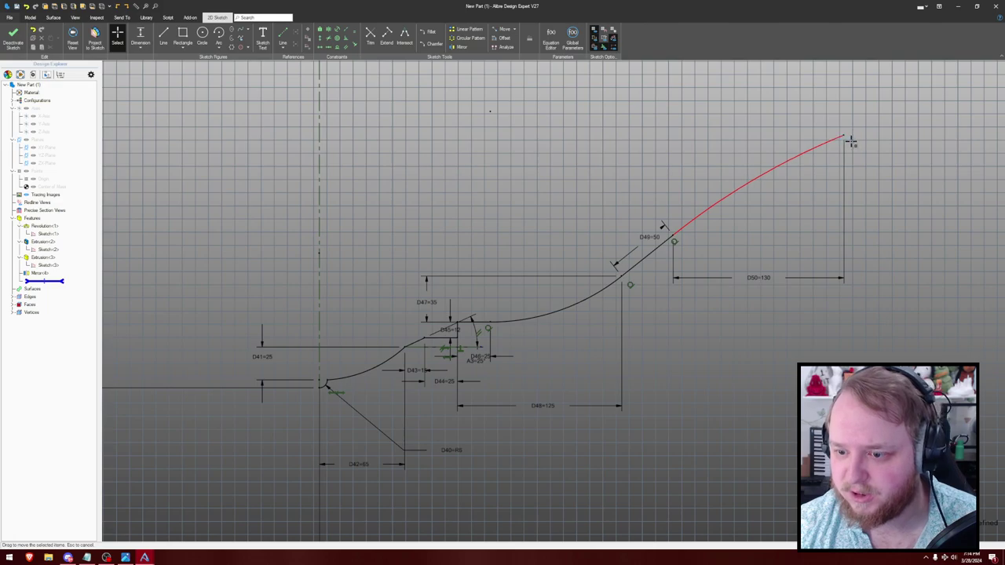
- Lower the outermost arc's free end and dimension its height above the profile's start point as 185 mm
mouse_move(853, 159)
left_mouse_down()
mouse_move(853, 169)
mouse_move(854, 151)
left_mouse_up()
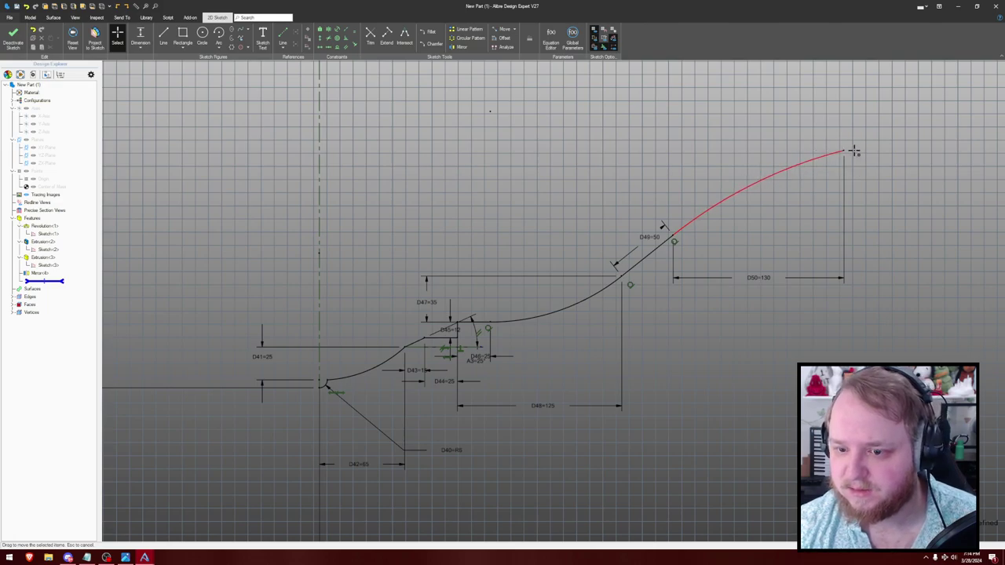
middle_click_drag(886, 183, 856, 188)
left_click_drag(856, 188, 744, 174)
left_click(336, 364)
left_click(893, 265)
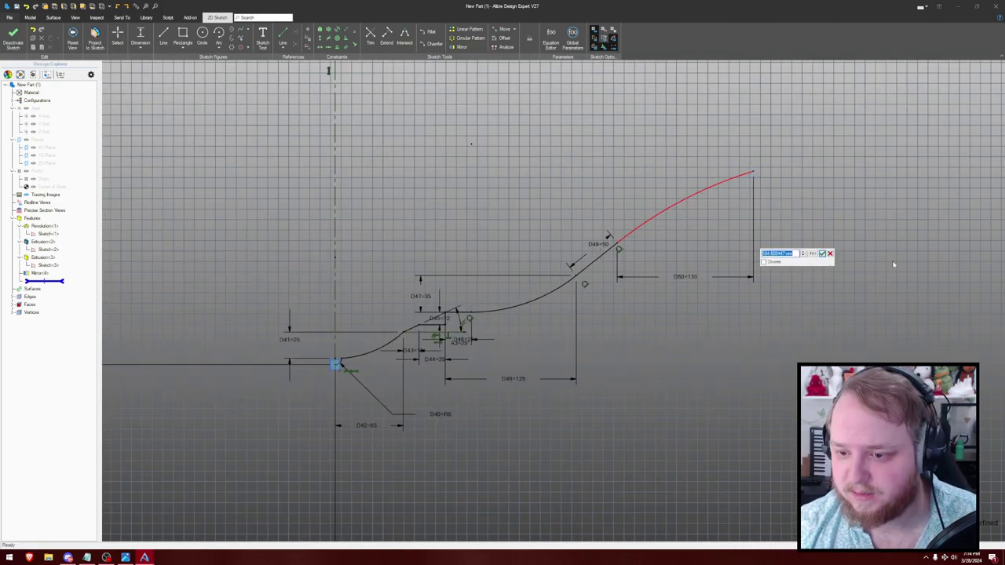
type("185")
key("Return")
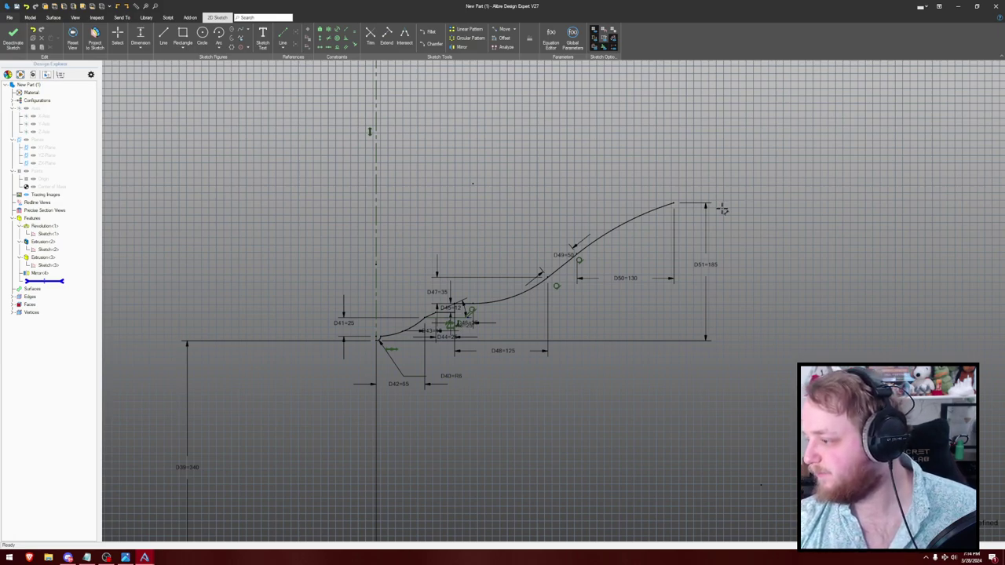
- Draw a horizontal line about 384 mm long outward from the outermost arc's free end
middle_click_drag(699, 166, 573, 230)
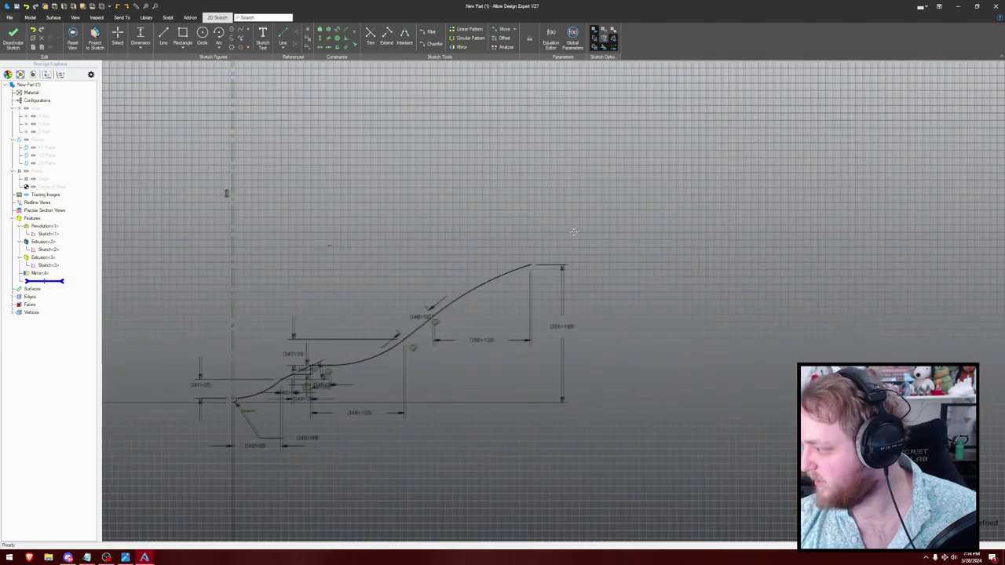
scroll(570, 228, "down", 2)
key("l")
left_click(536, 259)
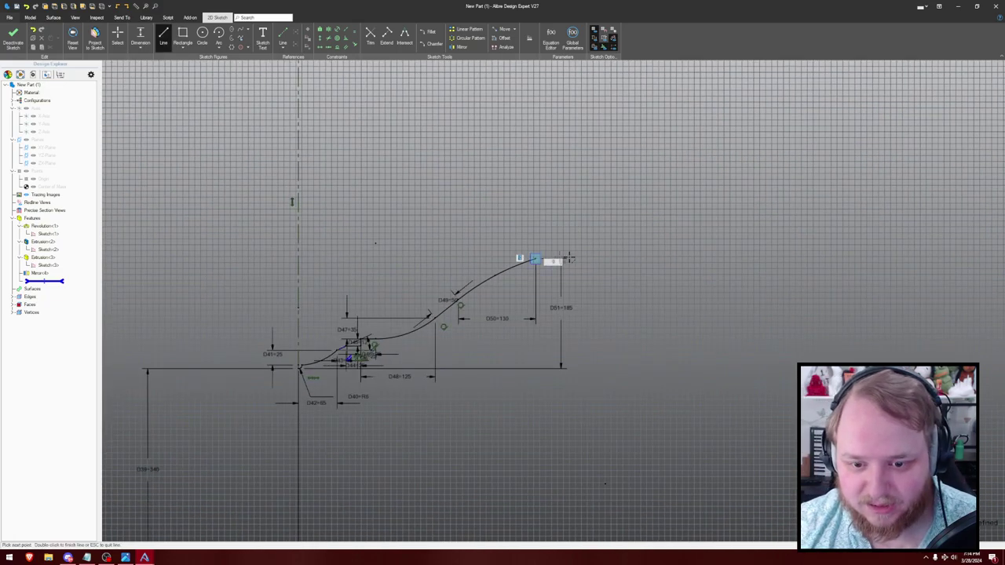
double_click(726, 255)
key("Escape")
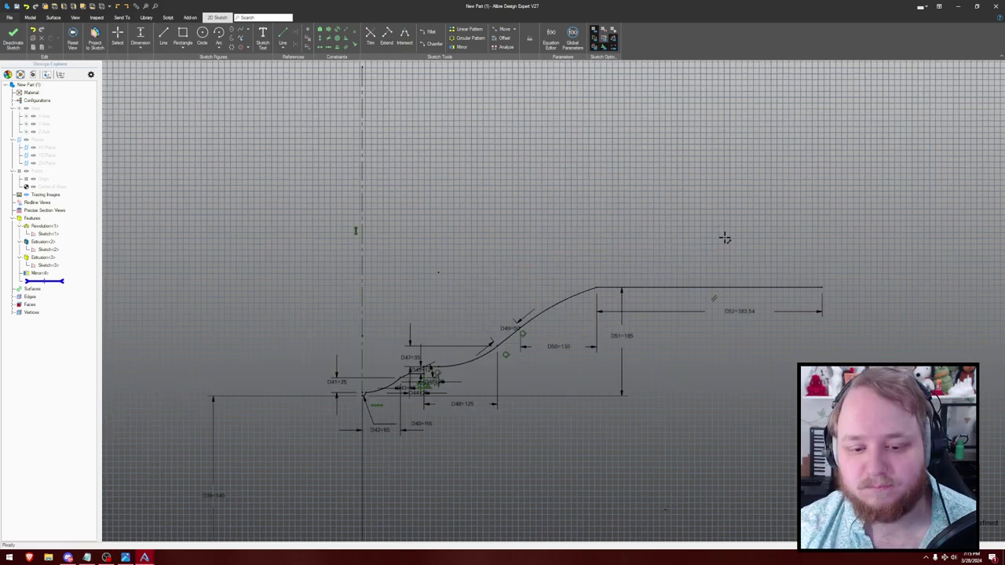
- Draw a line sloping upward and outward from the long horizontal line's end and dimension its vertical rise as 90 mm
key("l")
left_click(741, 295)
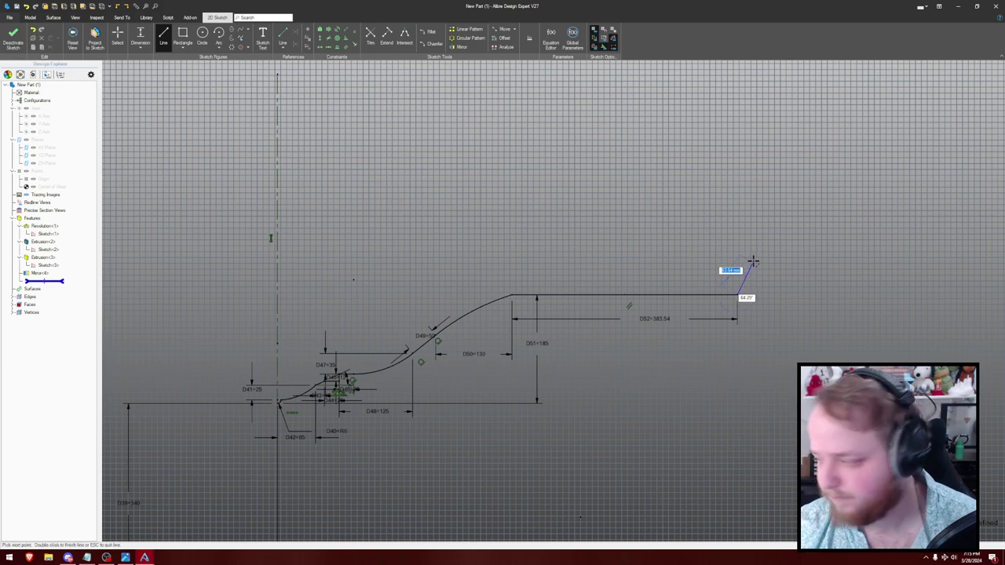
left_click(754, 261)
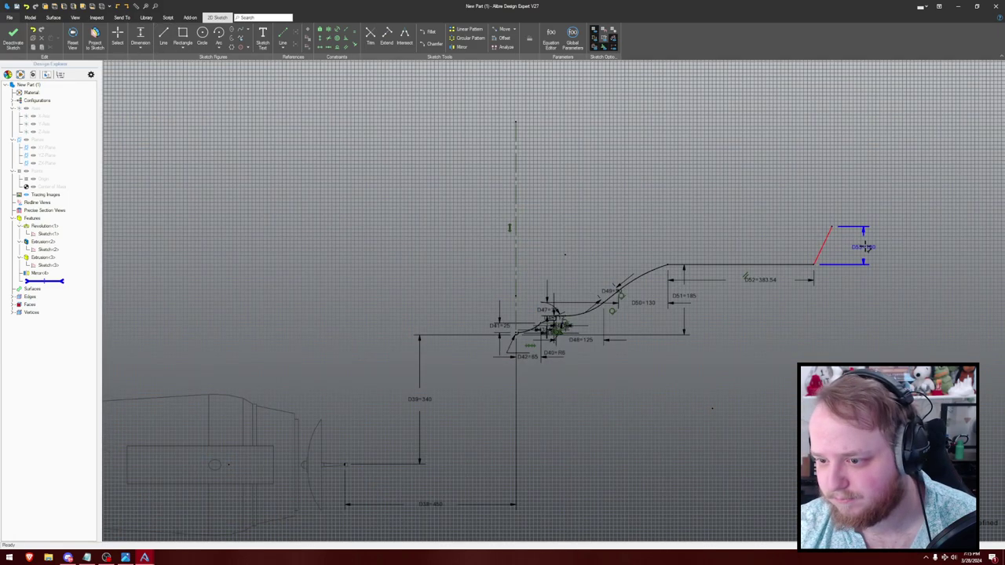
left_click(864, 248)
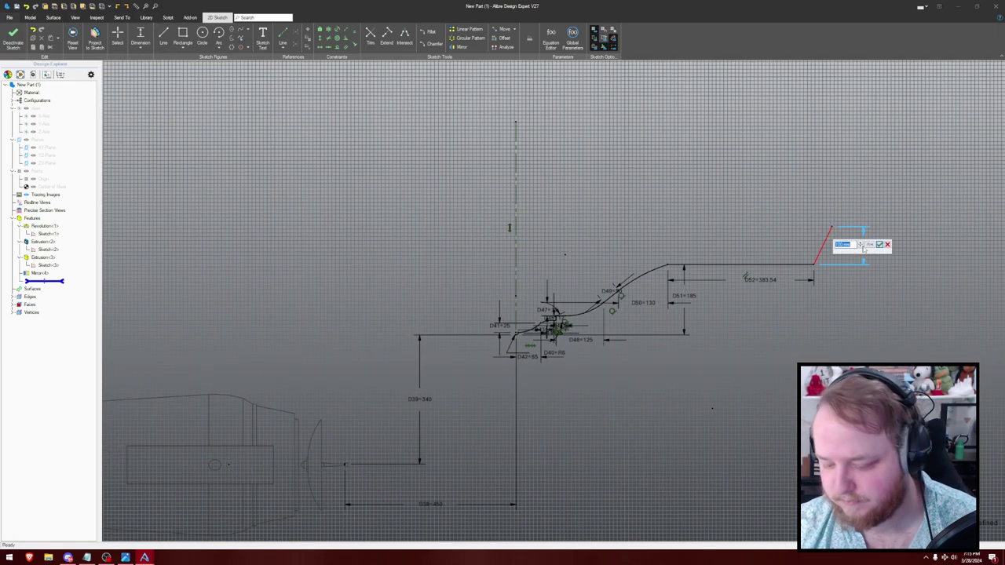
type("90")
key("Return")
- Dimension the angle between the long horizontal line and the outer sloped line as 118°
scroll(845, 236, "up", 3)
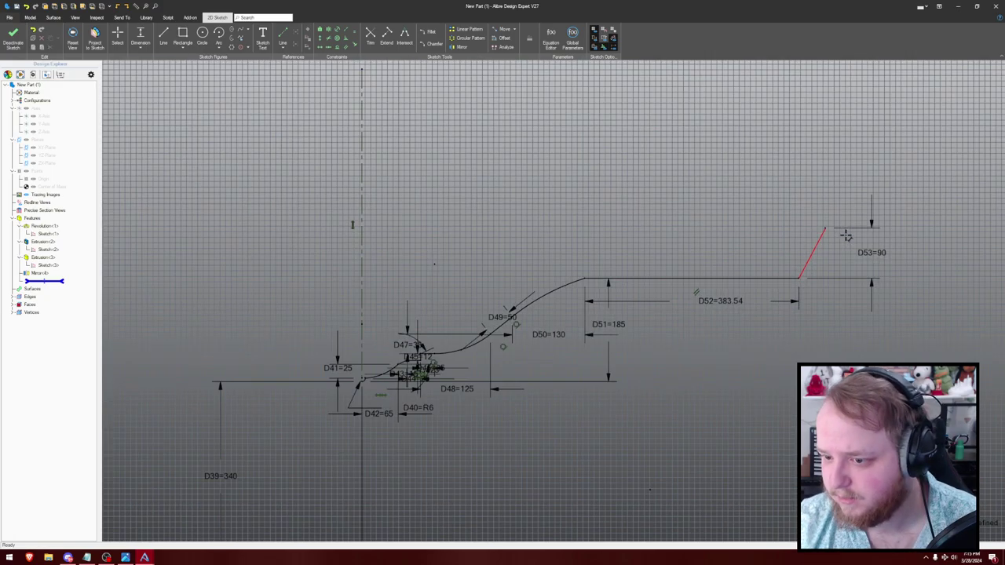
left_click(730, 266)
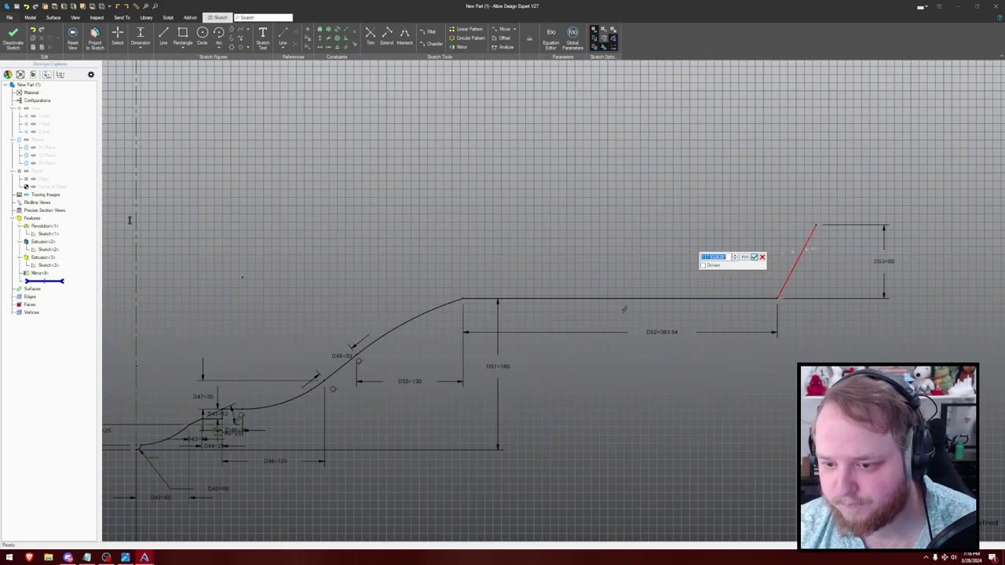
type("115")
key("Return")
scroll(845, 205, "down", 1)
double_click(742, 262)
type("1")
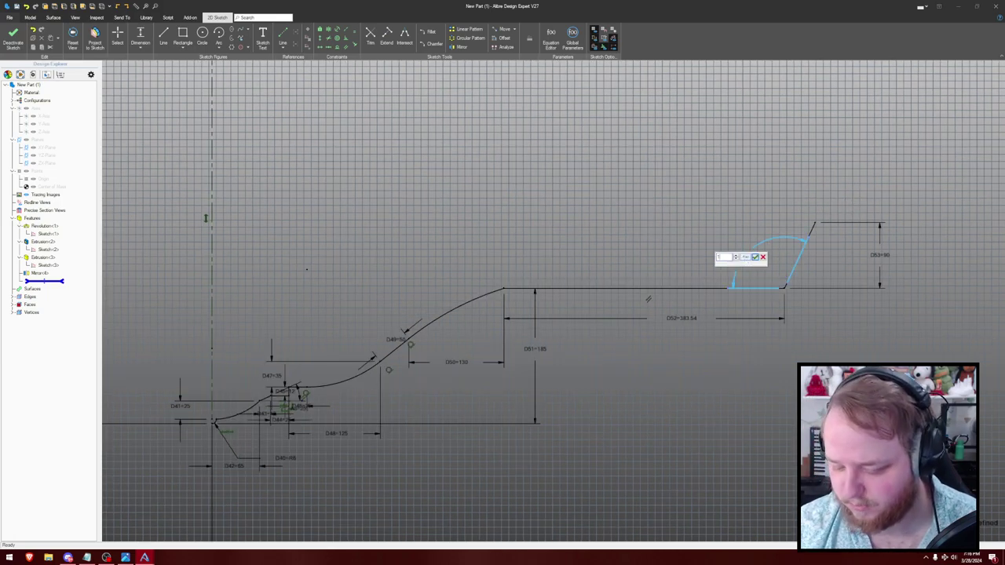
type("18")
key("Return")
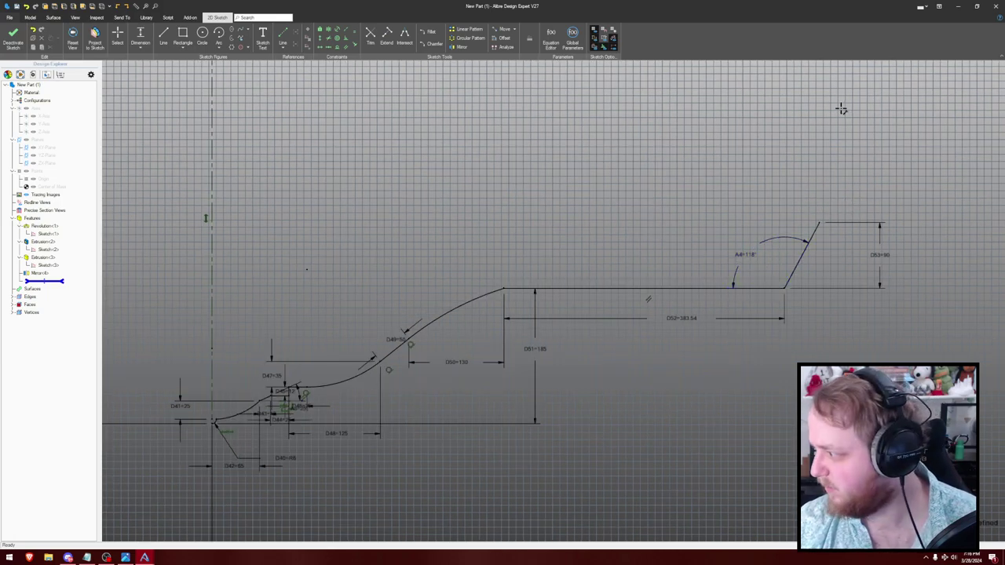
- Move the long horizontal line's length dimension farther below it and set the outer sloped line's vertical rise to 80 mm
scroll(752, 116, "down", 1)
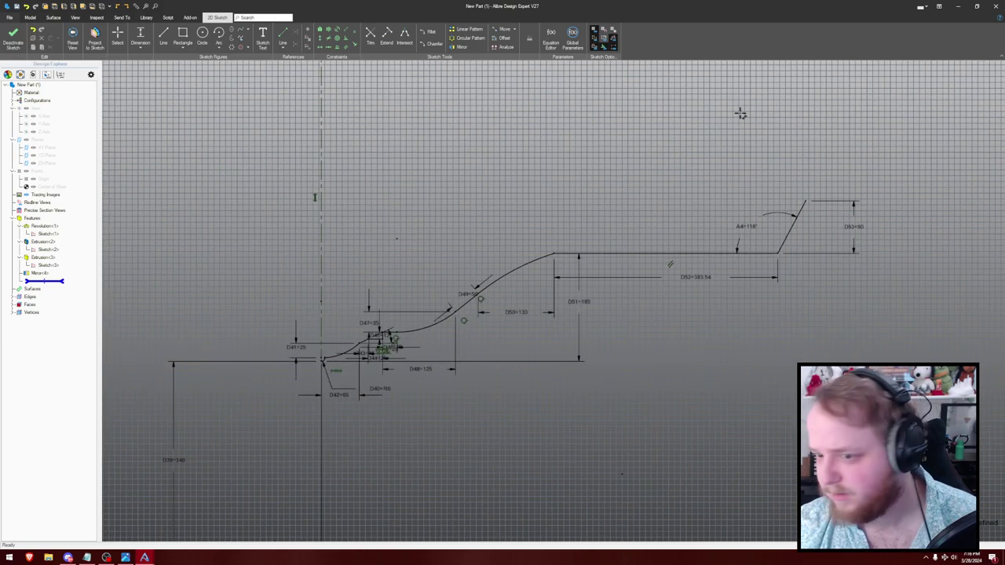
scroll(732, 119, "down", 2)
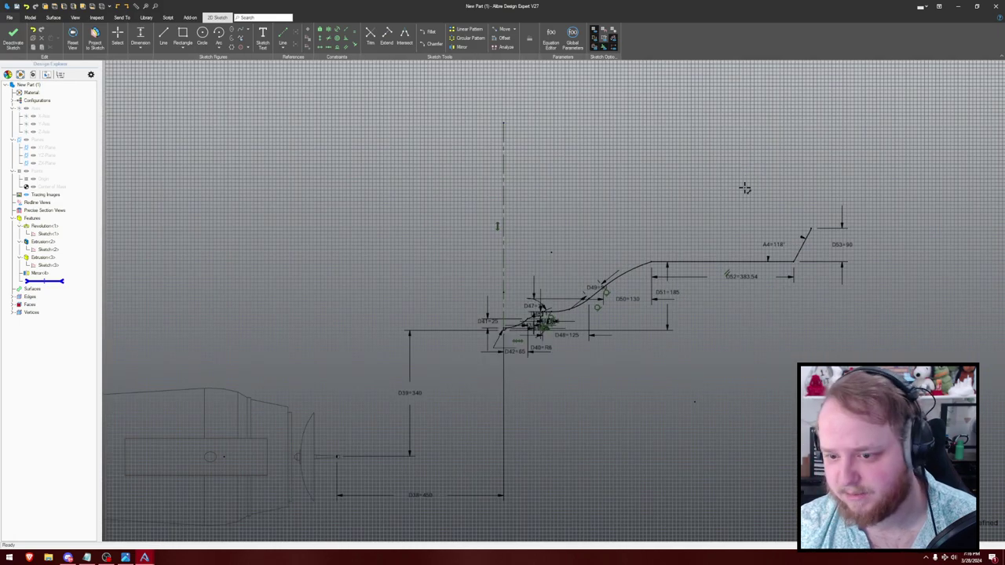
left_click_drag(743, 275, 728, 291)
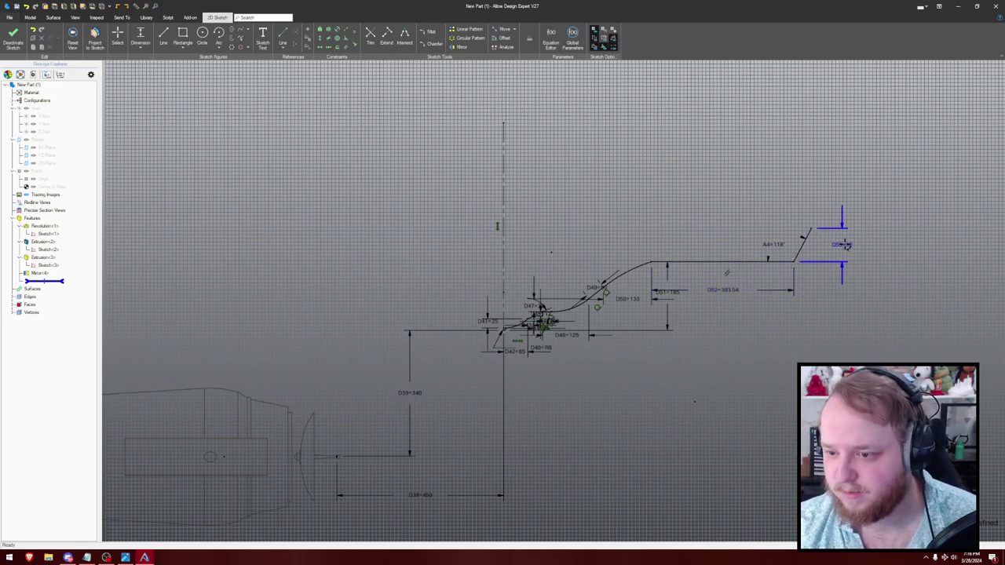
double_click(842, 244)
type("80")
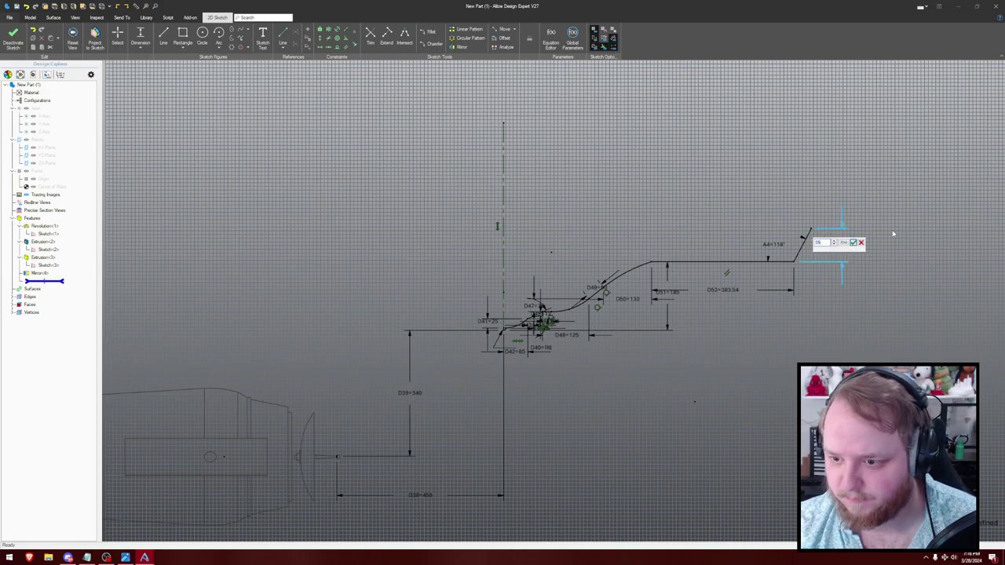
key("Return")
- Draw a 300 mm horizontal line from the outer sloped line's upper end back toward the vertical reference line
middle_click_drag(729, 174, 834, 185)
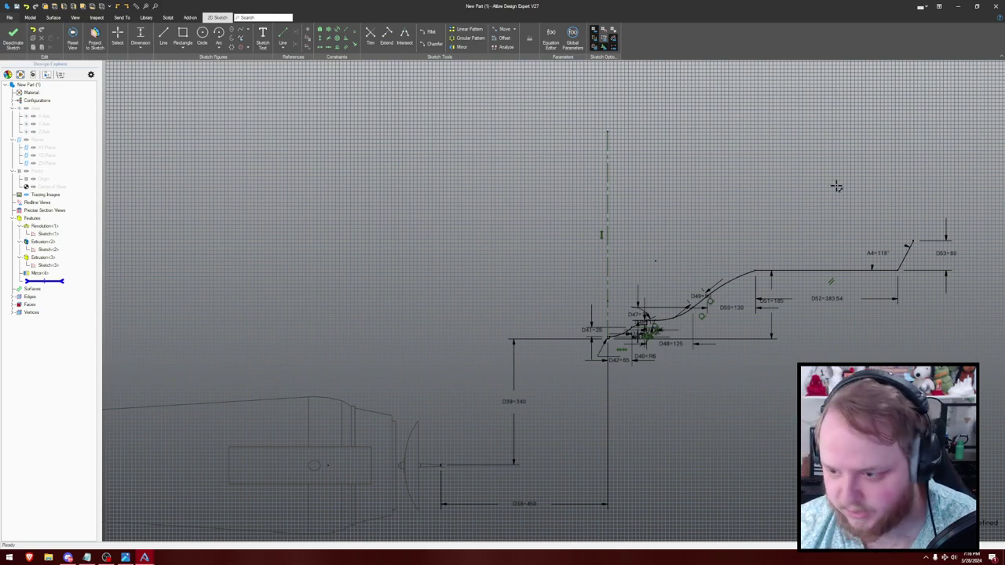
key("l")
left_click(913, 241)
left_click(801, 241)
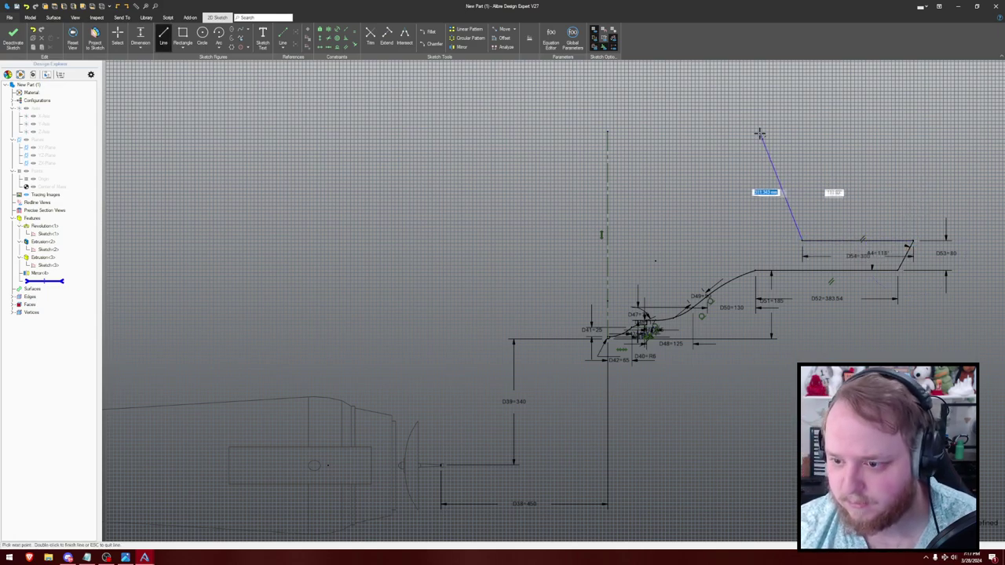
key("Escape")
key("Escape")
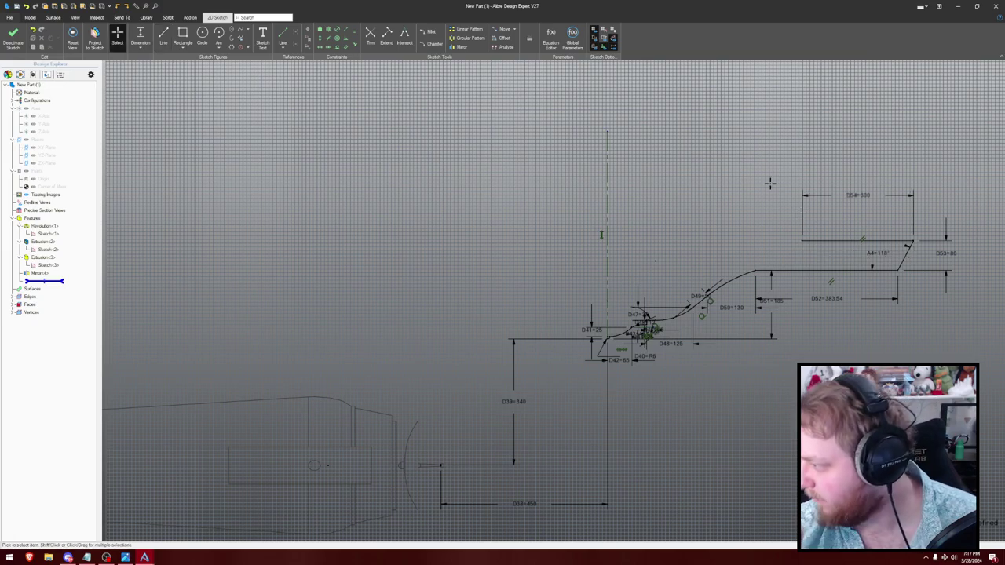
- Draw an arc curving upward and inward from the 300 mm line's inner end, make it tangent to that line, and lower its free end
key("a")
left_click(801, 240)
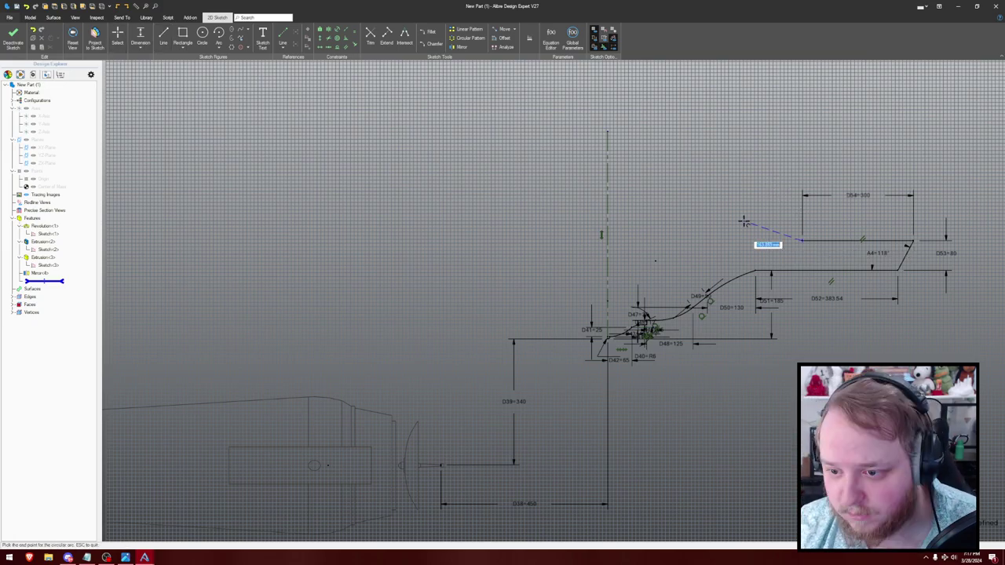
left_click(743, 221)
left_click(784, 247)
left_click(784, 247)
left_click(818, 240)
key("Escape")
left_click_drag(743, 220, 748, 226)
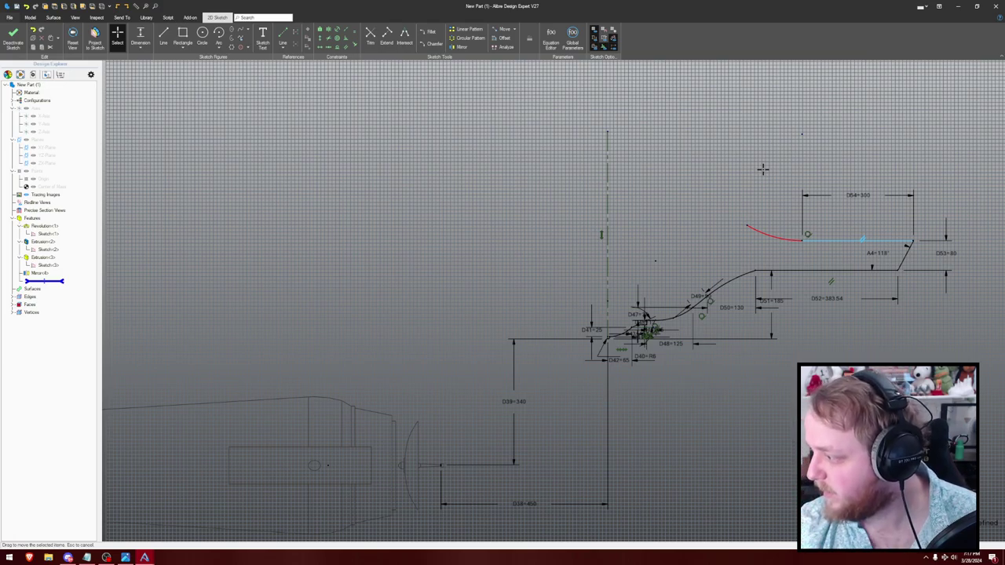
key("alt+Tab")
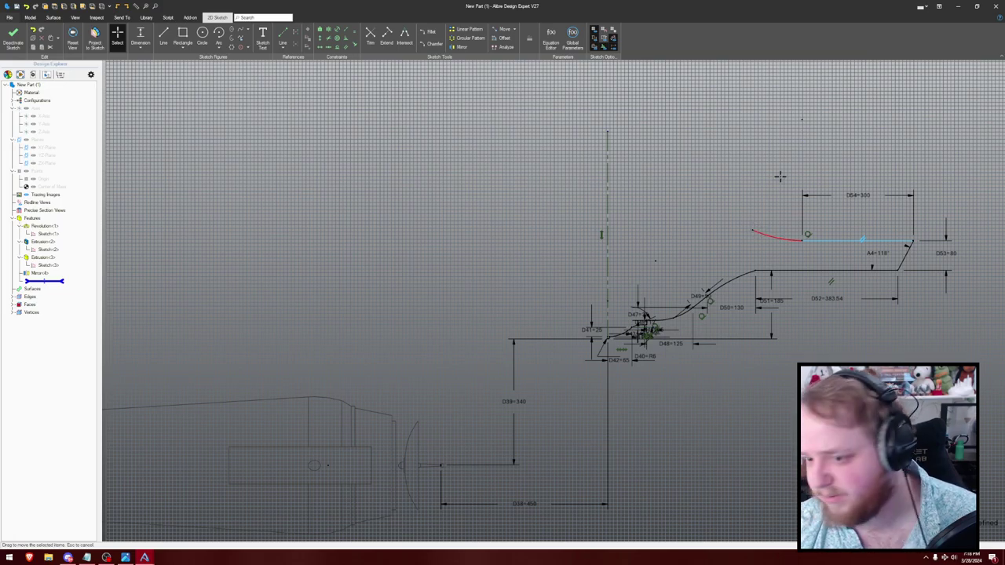
- Dimension the height of the new arc's free end above the 300 mm line as 30 mm
key("d")
left_click(752, 230)
left_click(846, 235)
type("30")
key("Return")
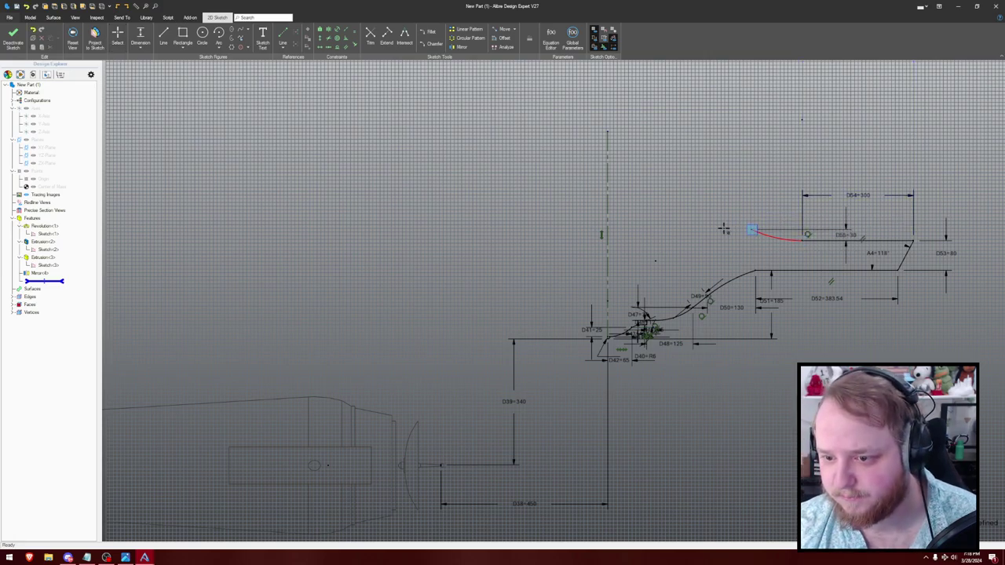
- Stretch the new arc's free end farther inward and dimension the arc's horizontal span as 150 mm
key("Escape")
scroll(753, 232, "up", 3)
scroll(753, 236, "down", 4)
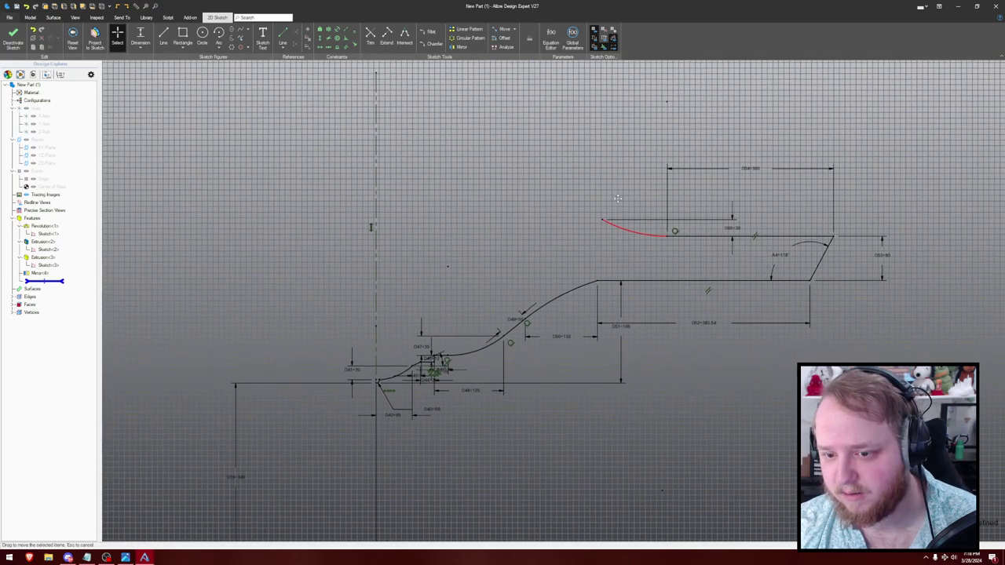
left_click_drag(598, 220, 579, 219)
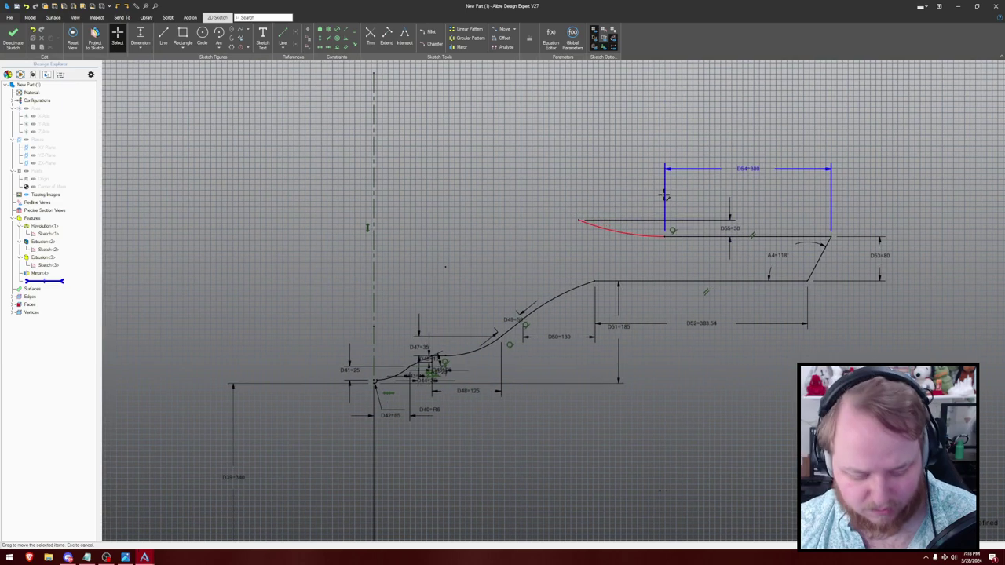
left_click(666, 236)
left_click(579, 220)
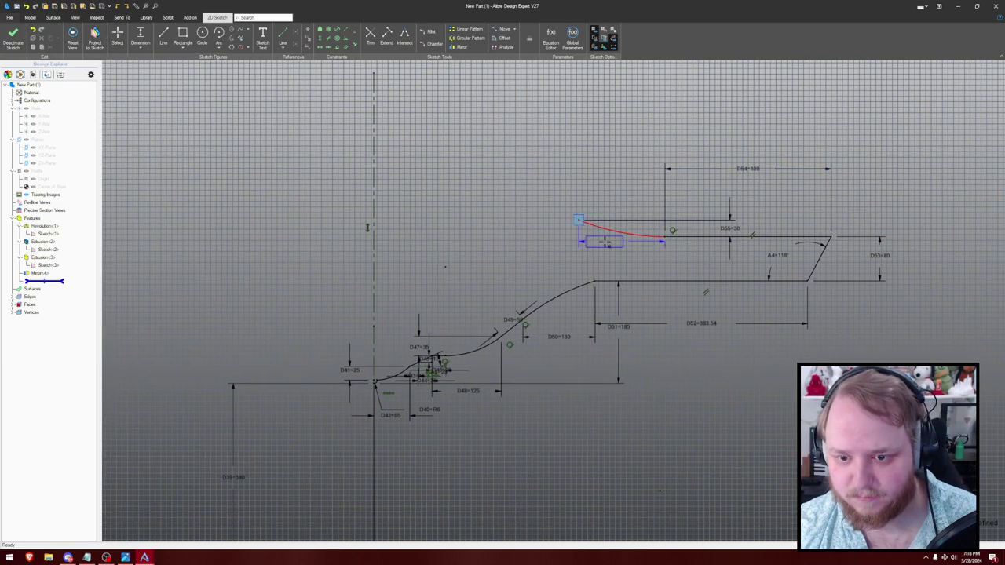
left_click(620, 251)
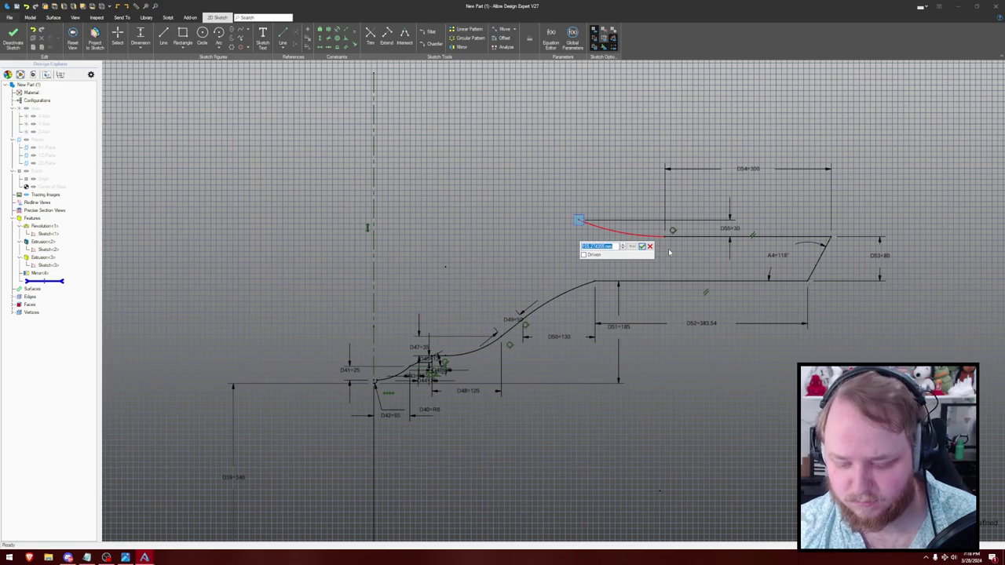
type("150")
key("Return")
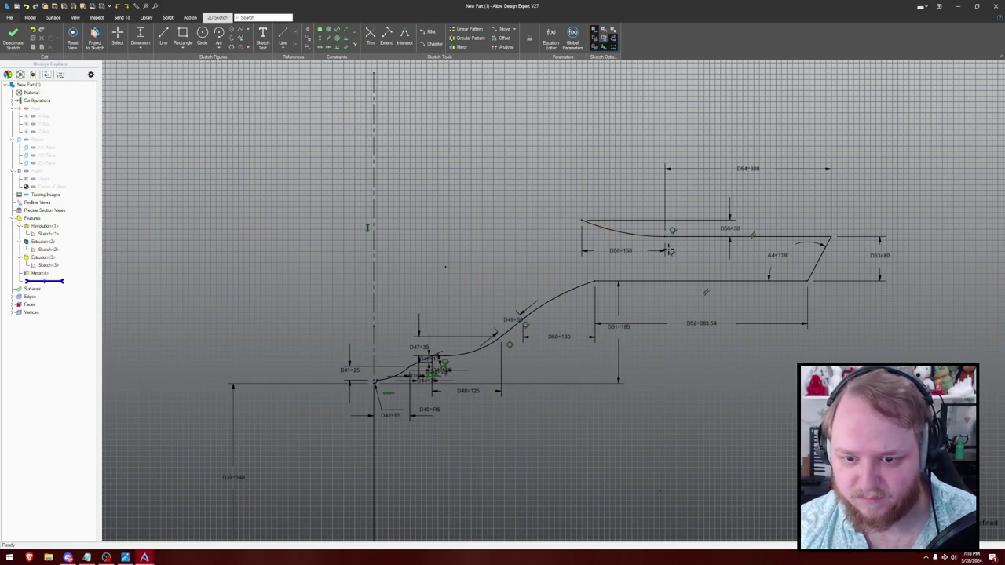
- Try to draw an arc between the upper arc's free end and the vertical reference line
scroll(620, 182, "down", 3)
middle_click_drag(535, 166, 695, 186)
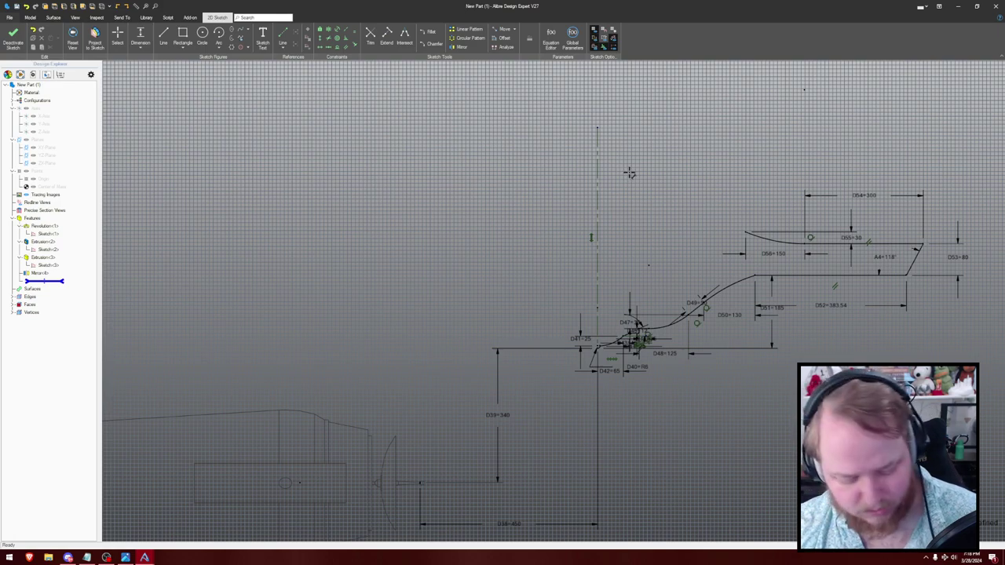
left_click(597, 205)
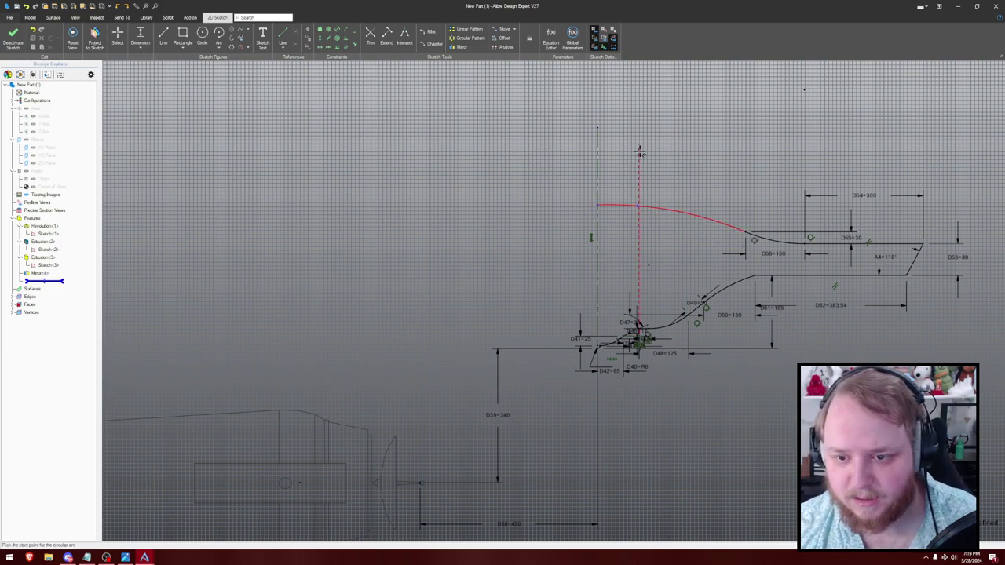
key("Escape")
key("ctrl+z")
- Draw a short horizontal line outward from the vertical reference line, above the level of the upper arc
key("l")
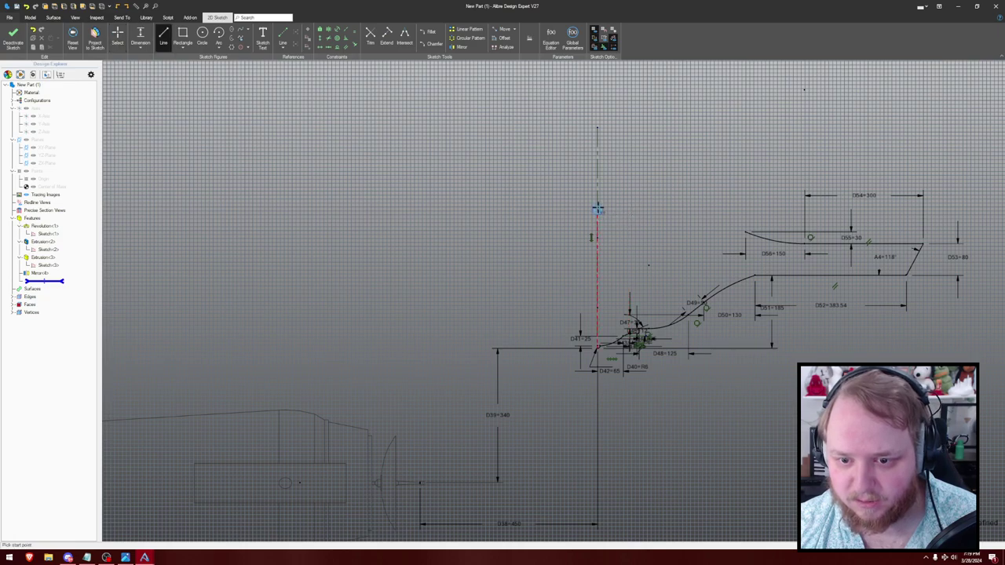
left_click(597, 198)
left_click(668, 197)
key("Escape")
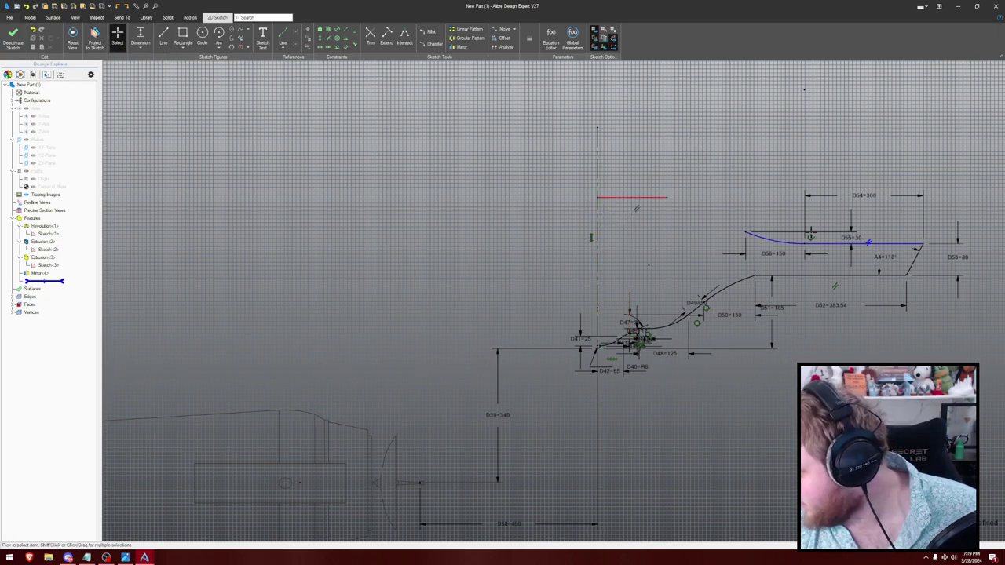
- Dimension the short top line as 110 mm long and 90 mm above the 300 mm horizontal line
key("d")
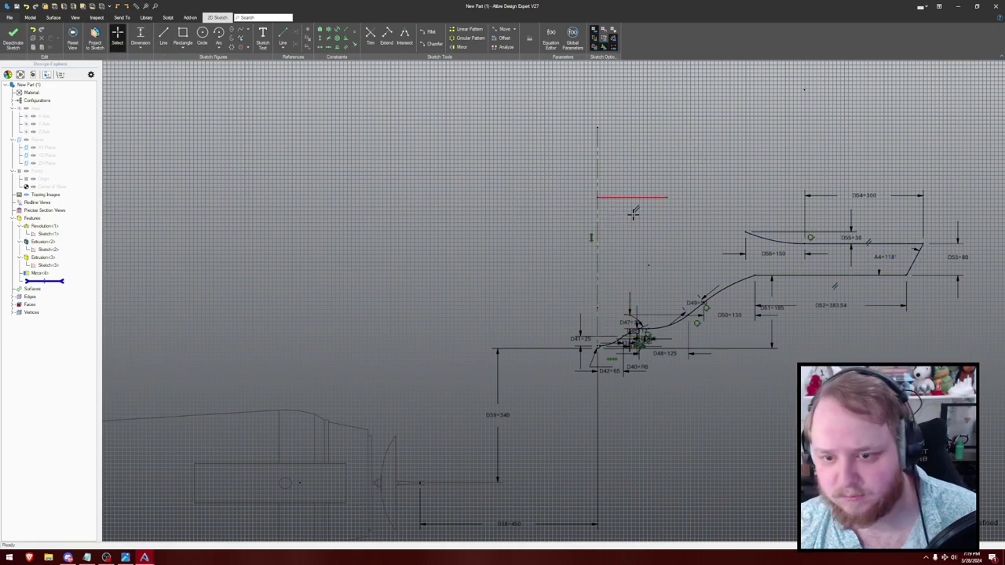
left_click(637, 197)
left_click(667, 176)
type("11110")
key("Return")
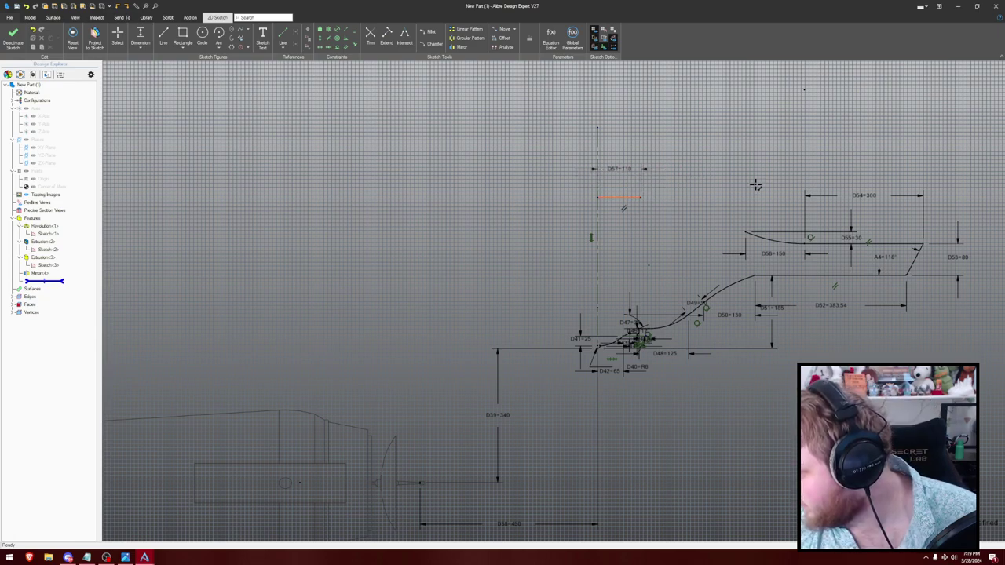
left_click(618, 199)
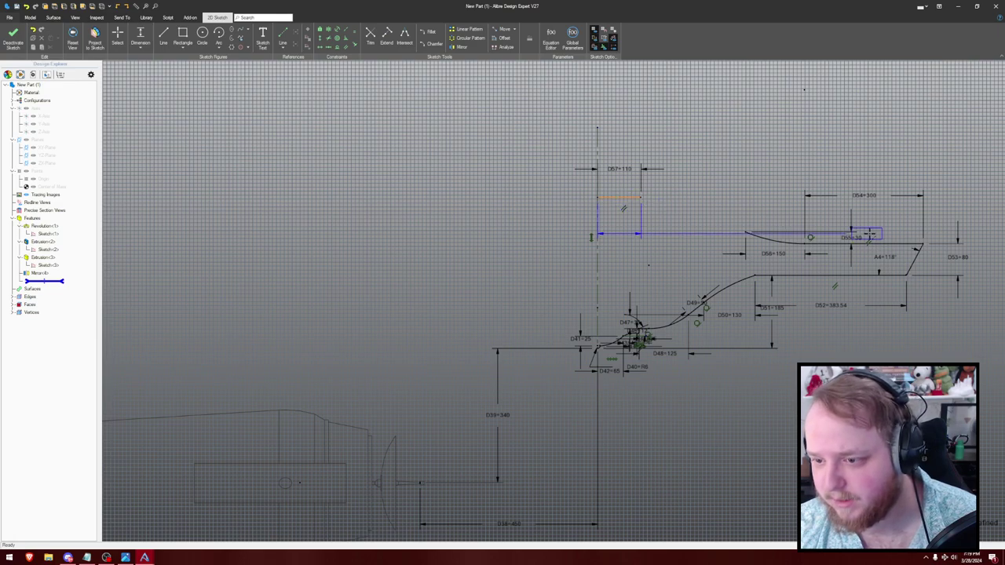
left_click(890, 243)
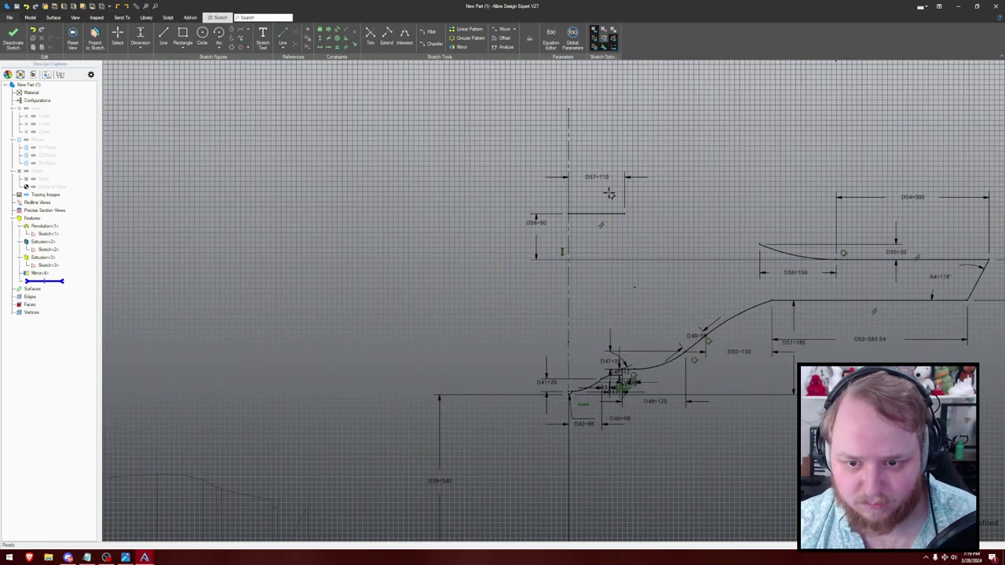
- Connect the short top line's outer end to the upper arc's free end with an arc tangent to the top line
key("a")
left_click(625, 214)
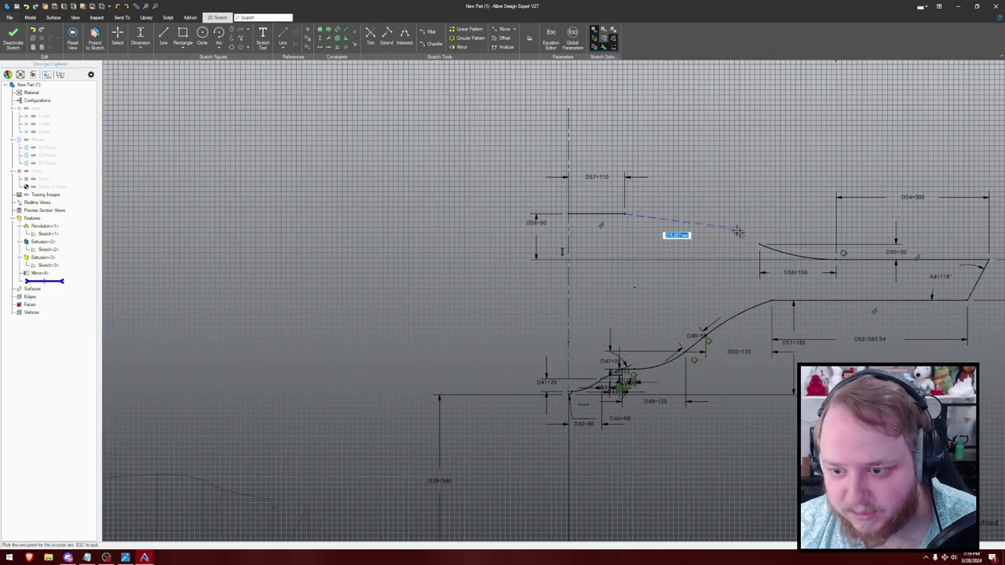
left_click(760, 245)
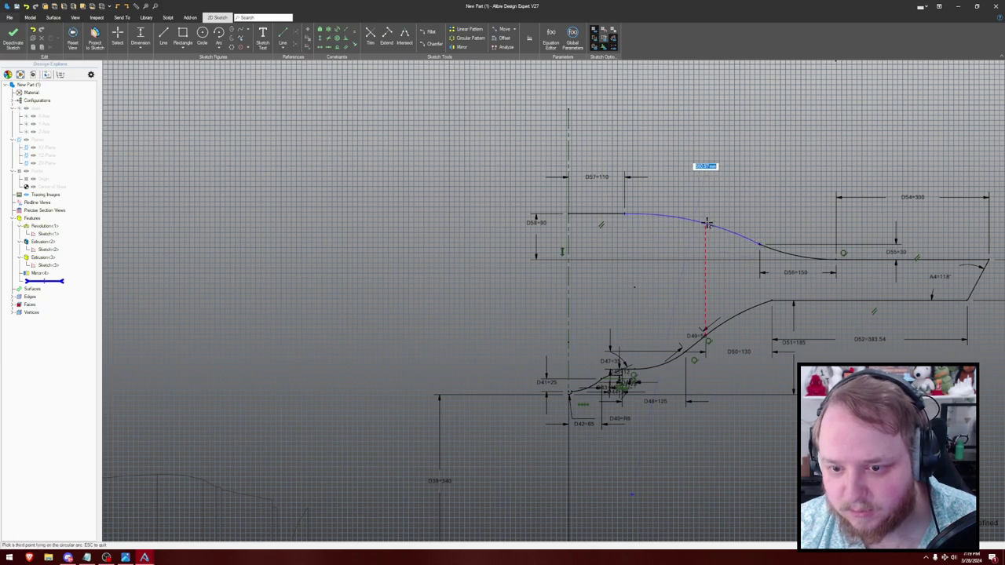
left_click(709, 218)
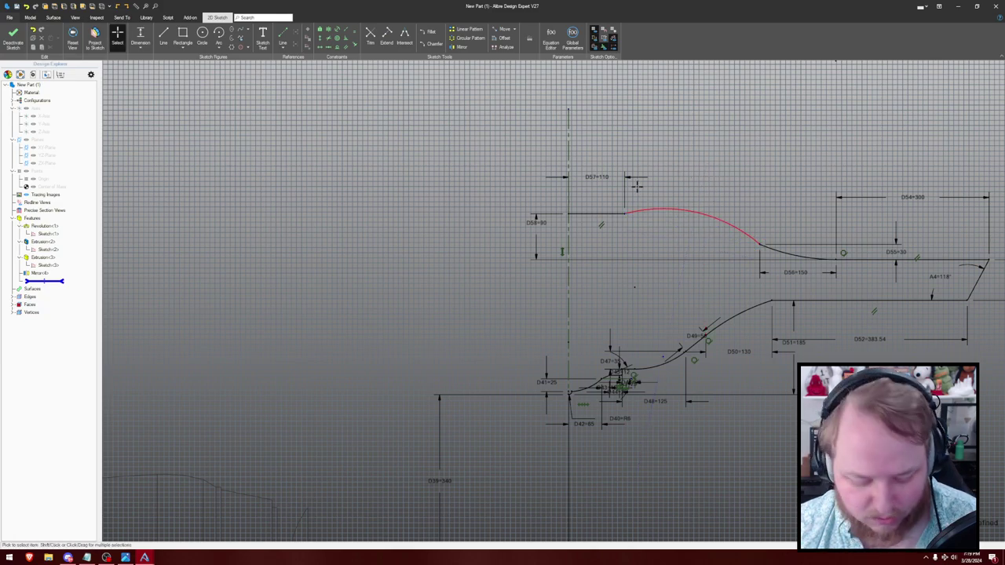
left_click(654, 208)
left_click(608, 214)
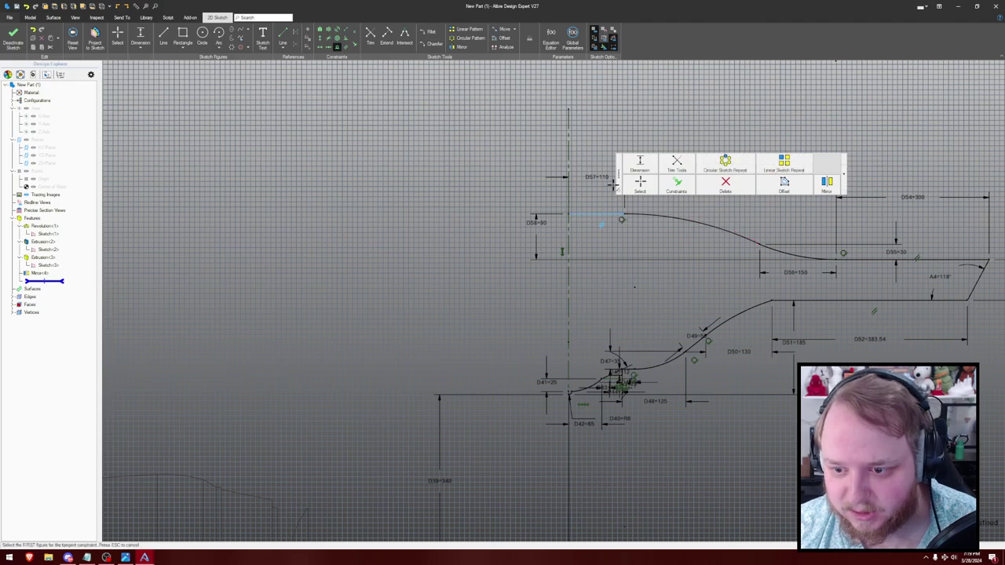
key("Escape")
- Close the profile with a vertical line along the reference line, from the short top line's inner end to the small bottom arc
scroll(691, 125, "down", 2)
scroll(674, 114, "up", 3)
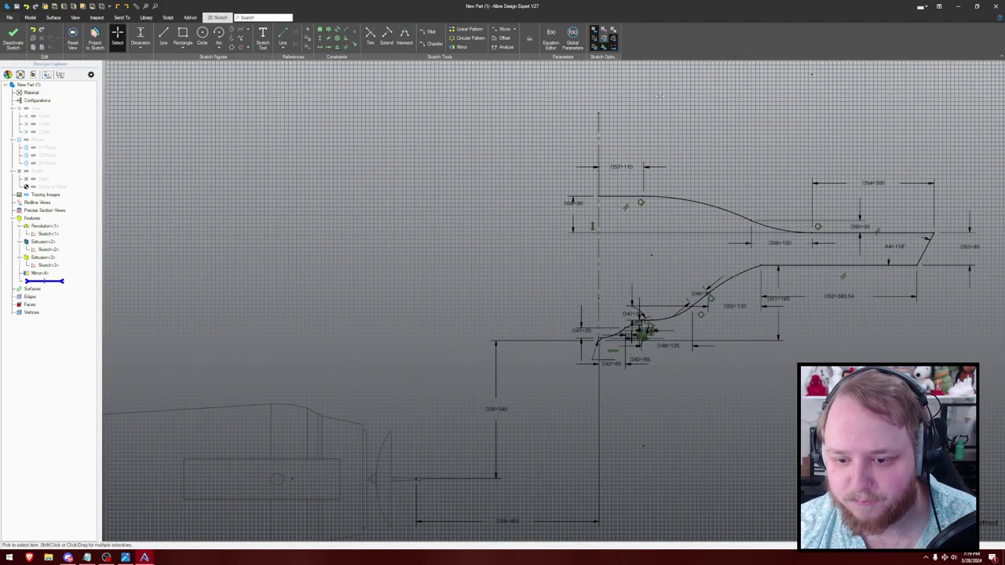
middle_click_drag(588, 122, 691, 121)
scroll(691, 120, "up", 1)
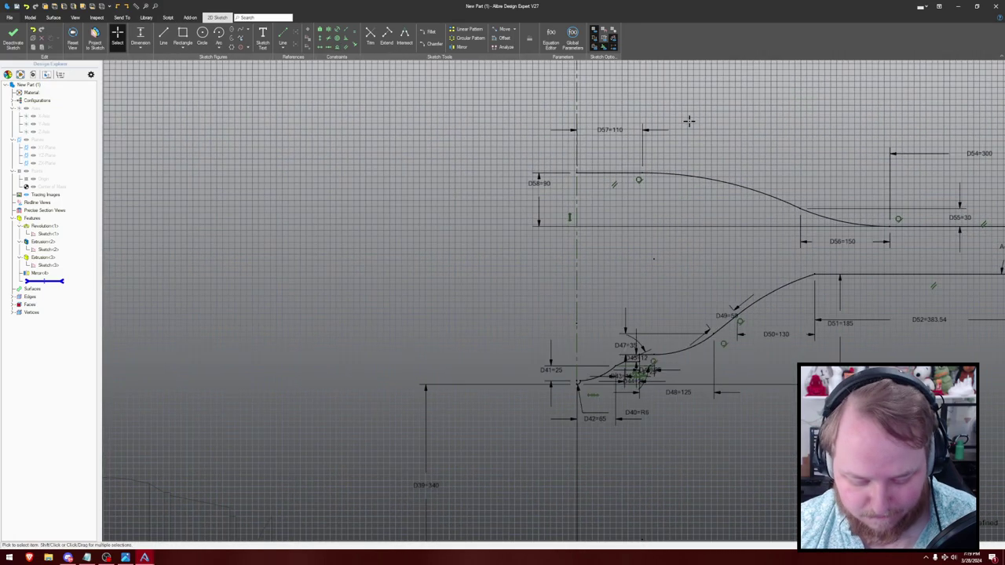
key("l")
left_click(578, 173)
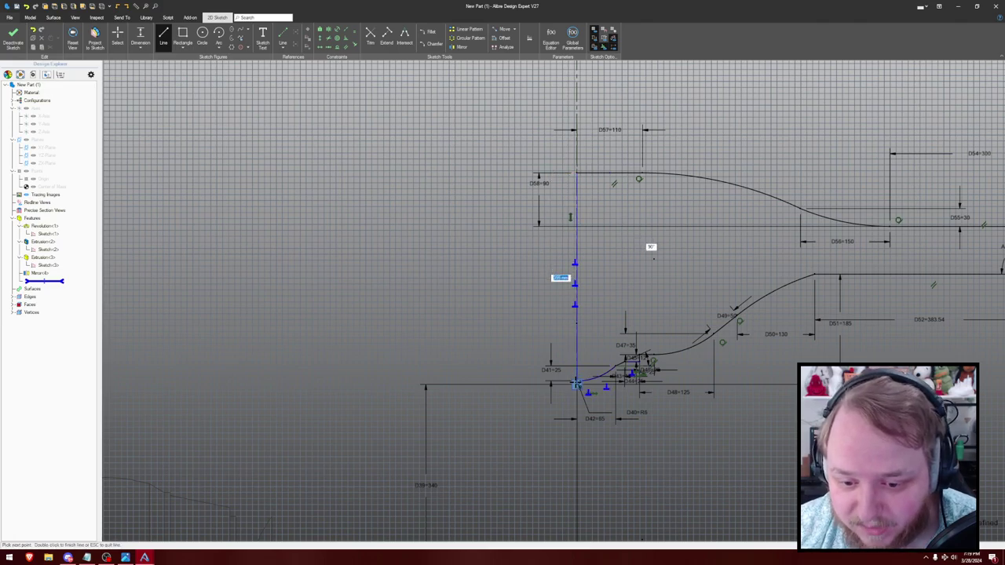
scroll(577, 384, "down", 1)
scroll(577, 384, "up", 3)
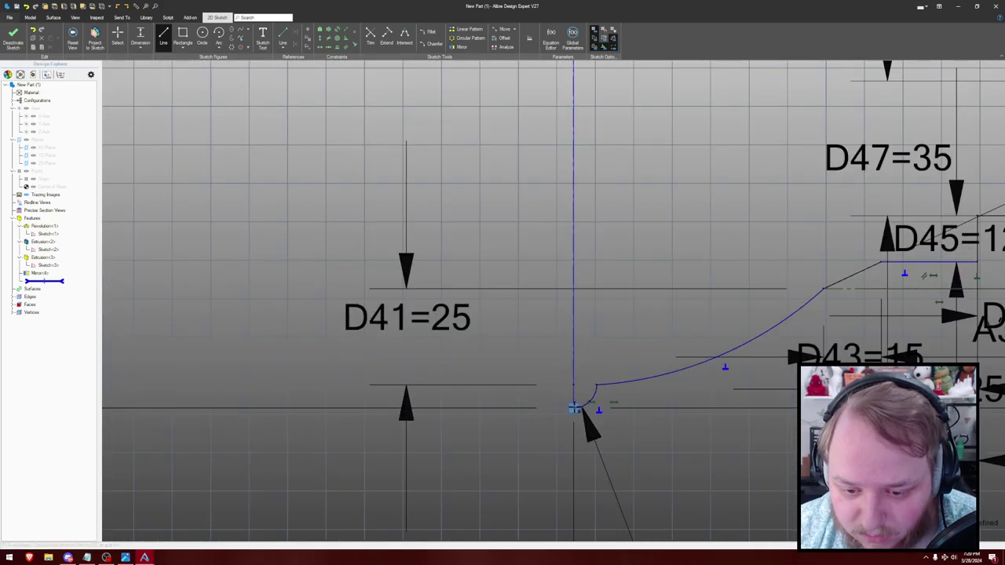
left_click(575, 407)
scroll(595, 306, "down", 10)
key("Escape")
middle_click_drag(697, 191, 553, 262)
scroll(553, 261, "down", 1)
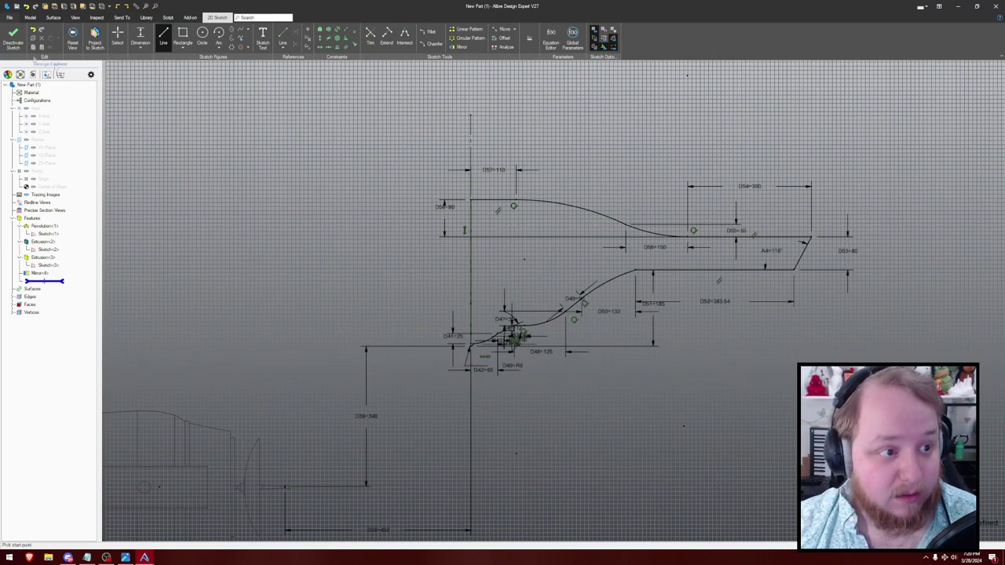
left_click(13, 37)
left_click(89, 35)
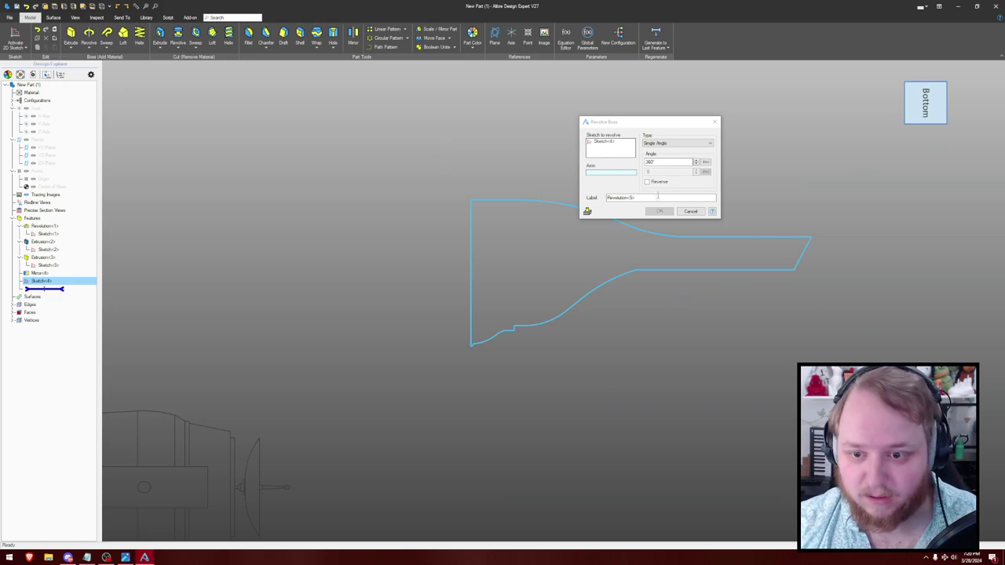
key("Escape")
right_click(56, 280)
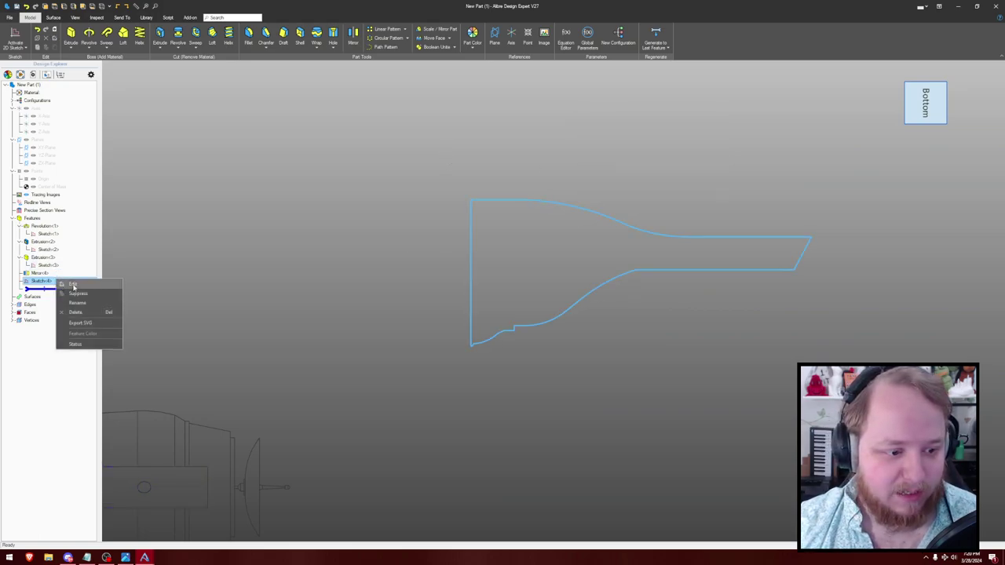
left_click(73, 285)
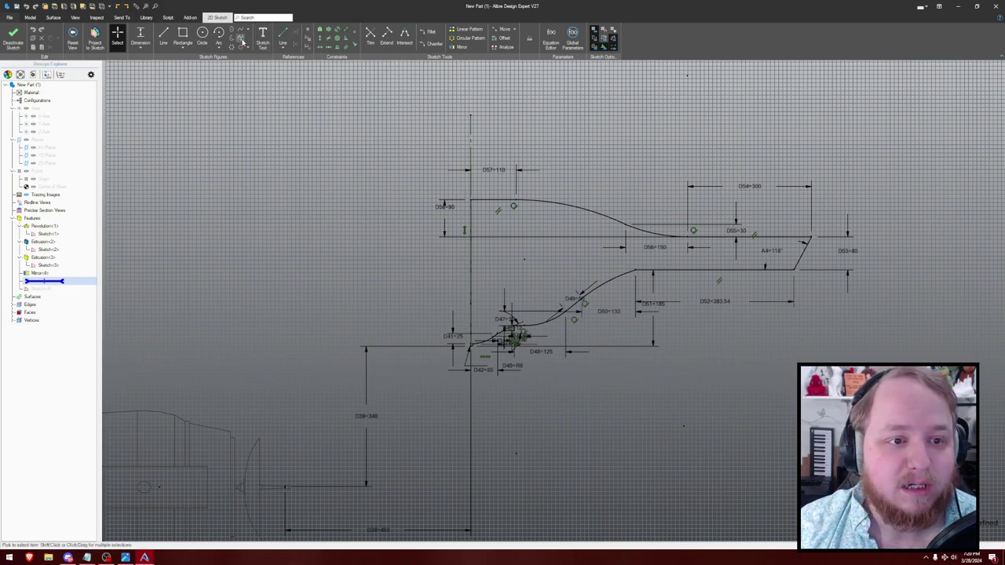
- Insert an axis along the sketch's vertical reference line and finish the sketch
key("a")
left_click(471, 134)
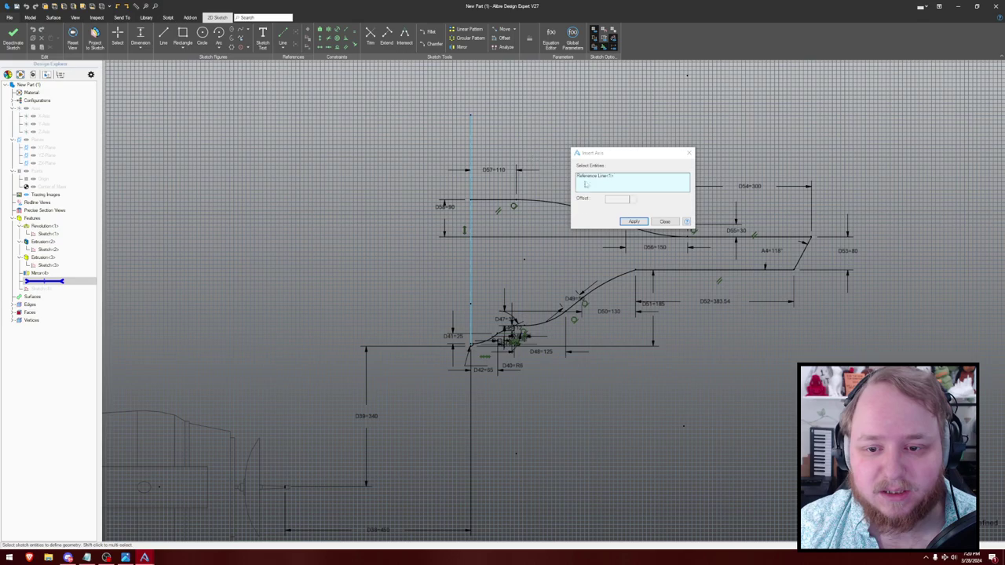
left_click(635, 223)
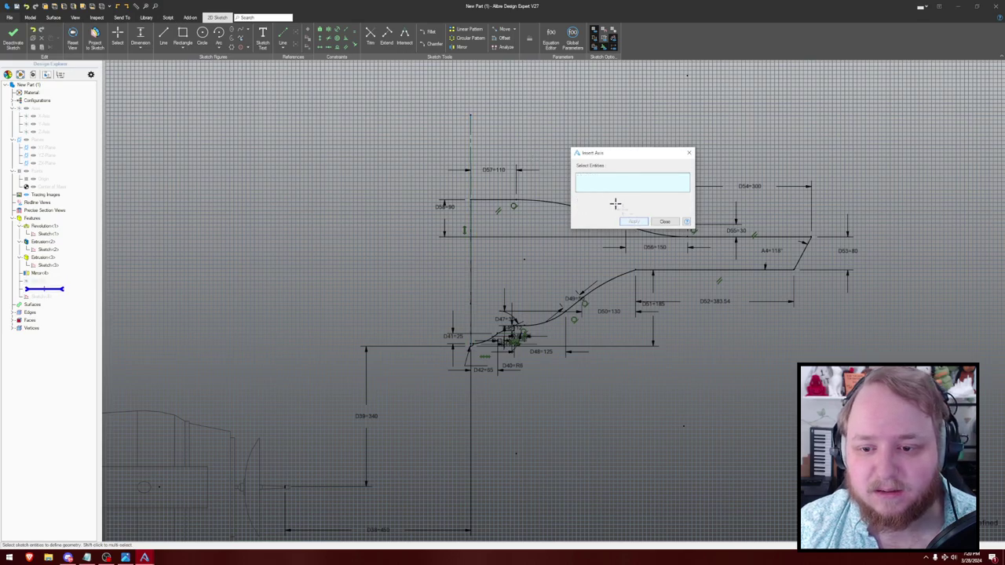
left_click(663, 222)
left_click(30, 36)
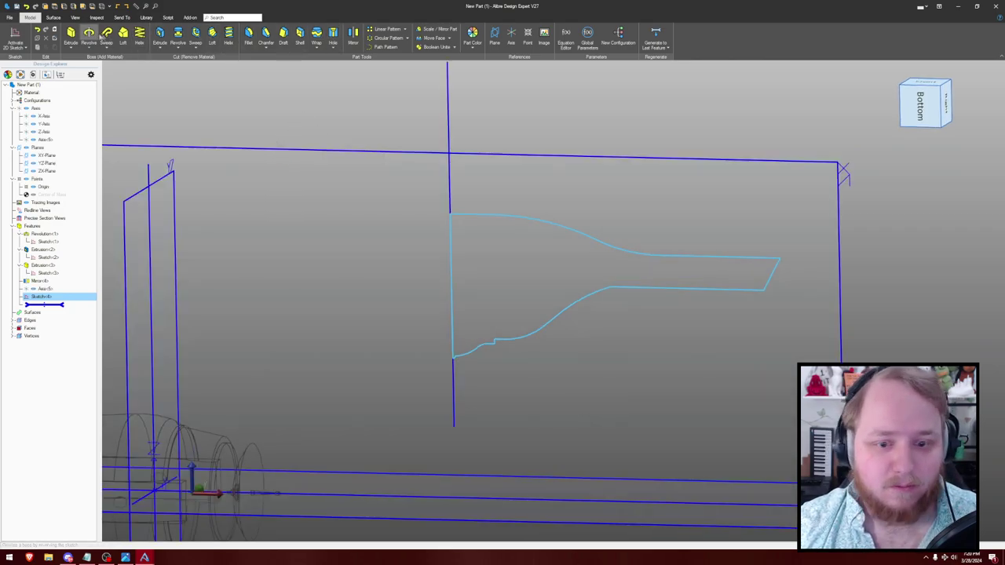
- Revolve the closed profile 360° about the new vertical axis and hide the reference geometry
left_click(89, 36)
left_click(451, 129)
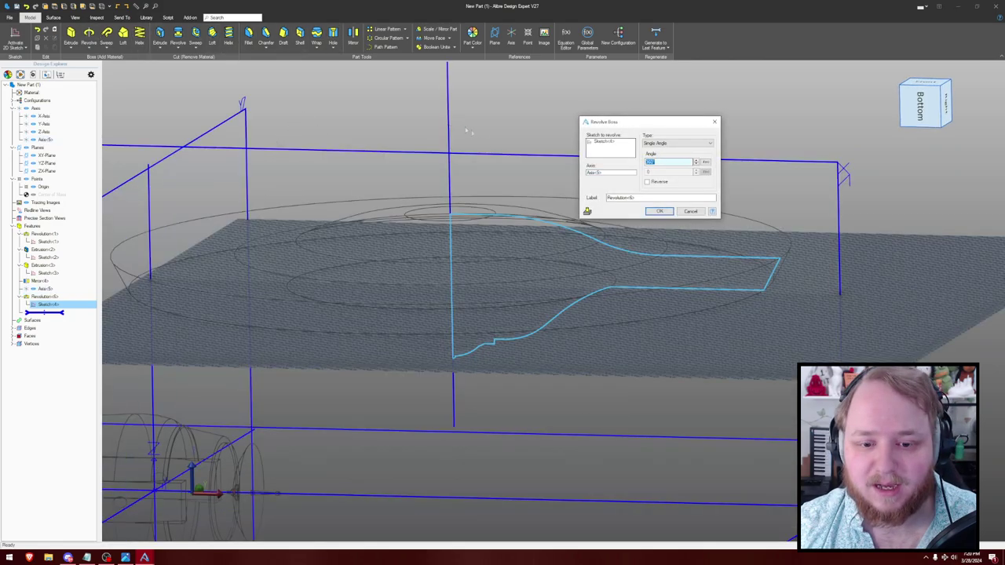
left_click(660, 212)
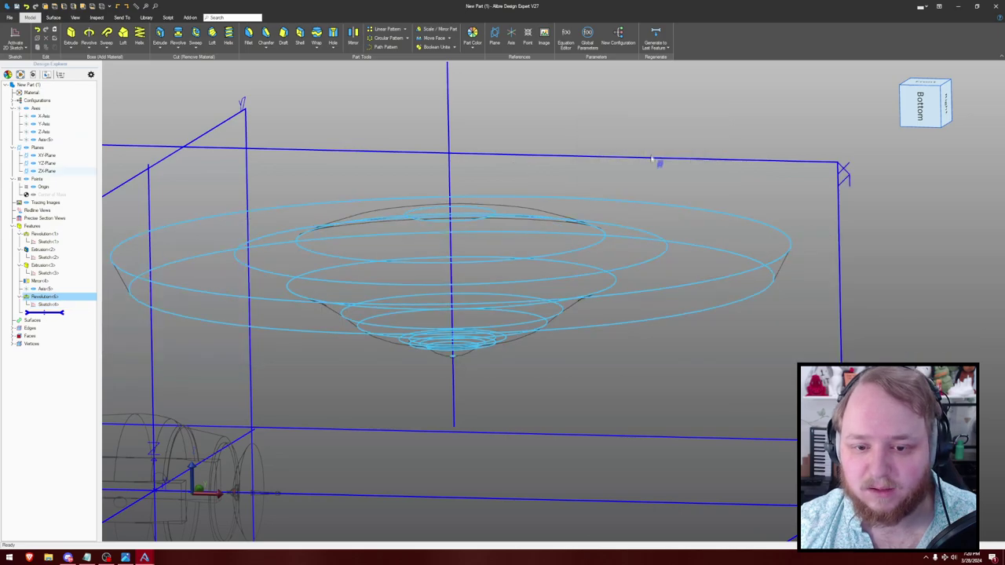
scroll(656, 150, "down", 3)
mouse_move(655, 147)
middle_mouse_down()
mouse_move(646, 143)
mouse_move(655, 143)
middle_mouse_up()
key("ctrl+shift+r")
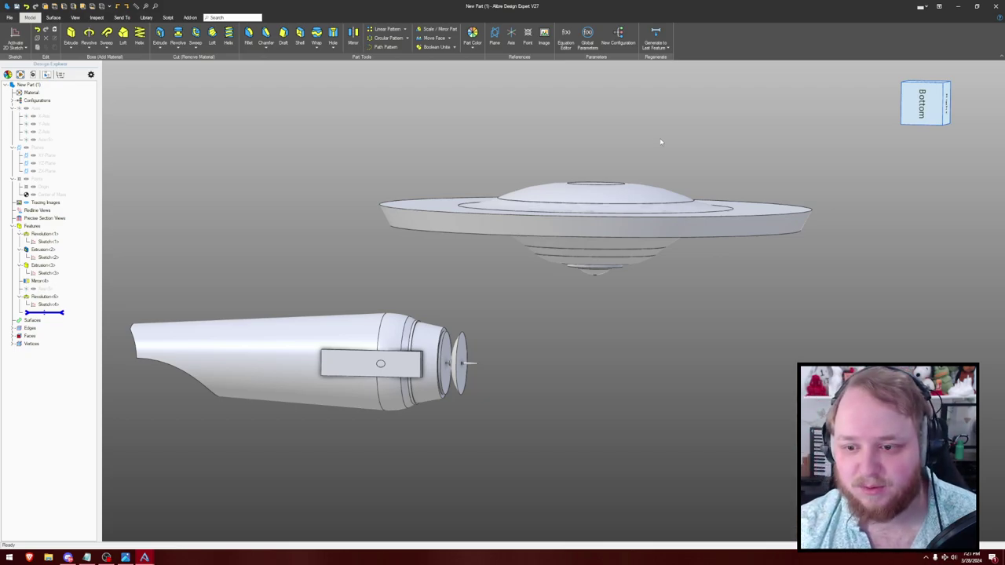
- Chamfer the lower outer edge of the thin ring near the saucer's bottom tip with an equal distance of 0.75 mm
mouse_move(661, 143)
middle_mouse_down()
mouse_move(668, 133)
mouse_move(670, 142)
mouse_move(650, 140)
middle_mouse_up()
right_click_drag(650, 139, 725, 114)
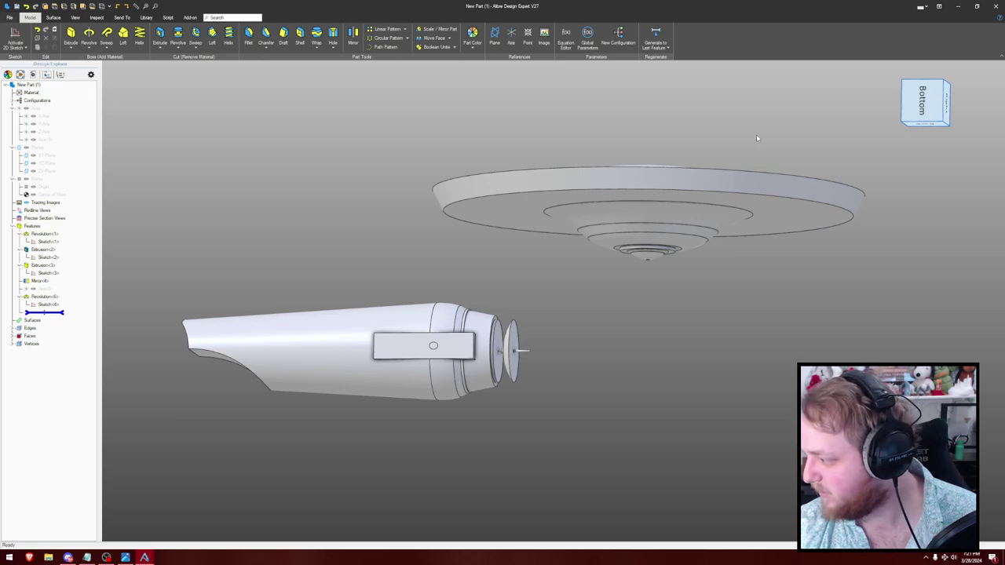
scroll(668, 299, "up", 6)
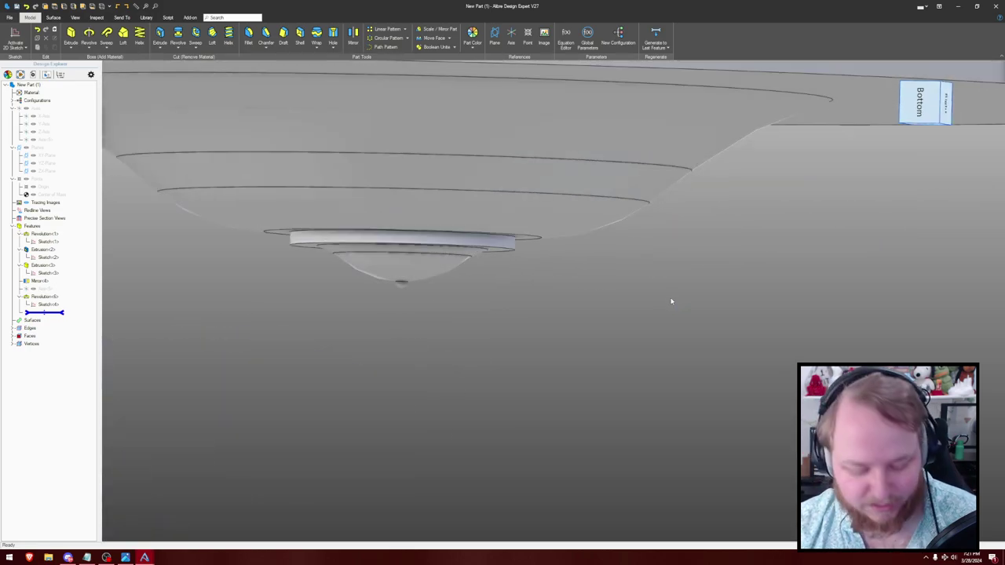
left_click(266, 37)
left_click(476, 248)
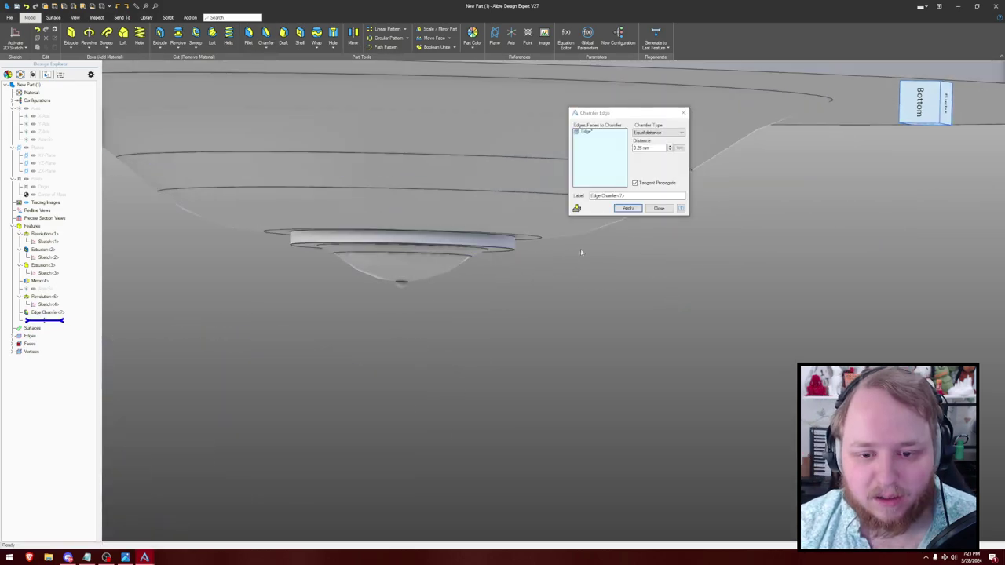
scroll(625, 228, "up", 2)
left_click(670, 146)
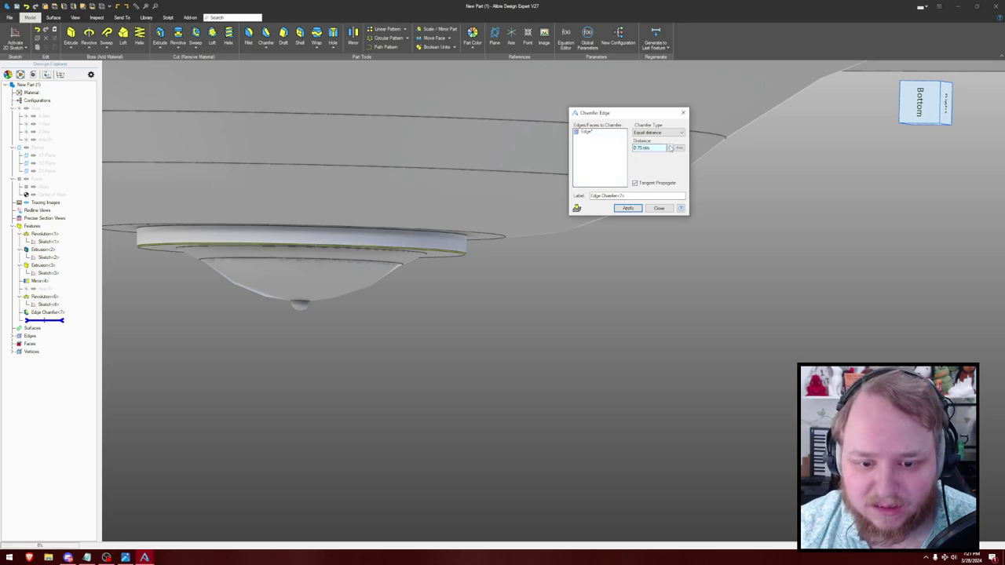
middle_click_drag(700, 274, 699, 259)
left_click(633, 209)
- Fillet the lower outer edge of the saucer's rim with a constant radius of 15 mm
scroll(660, 244, "up", 5)
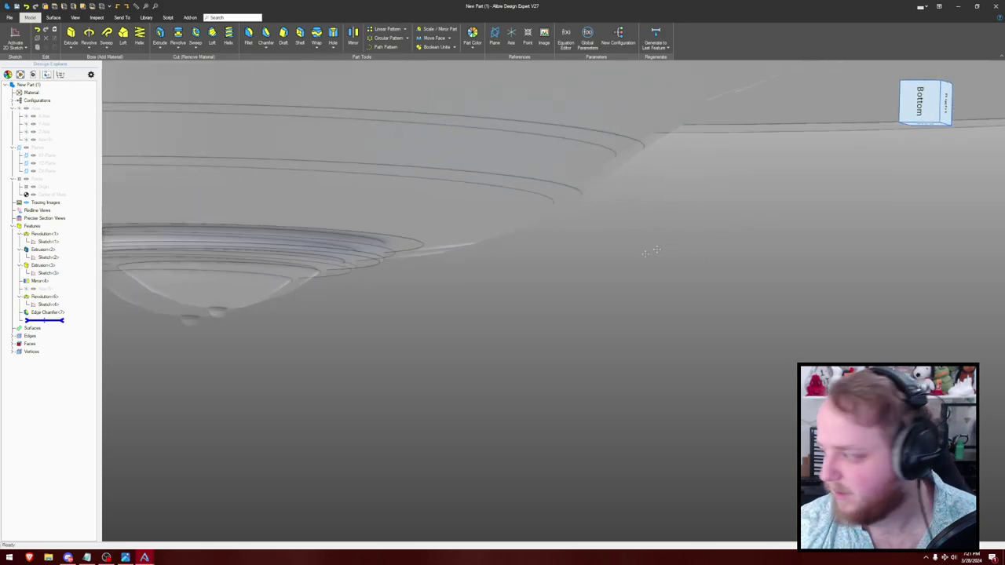
scroll(509, 299, "down", 1)
key("f")
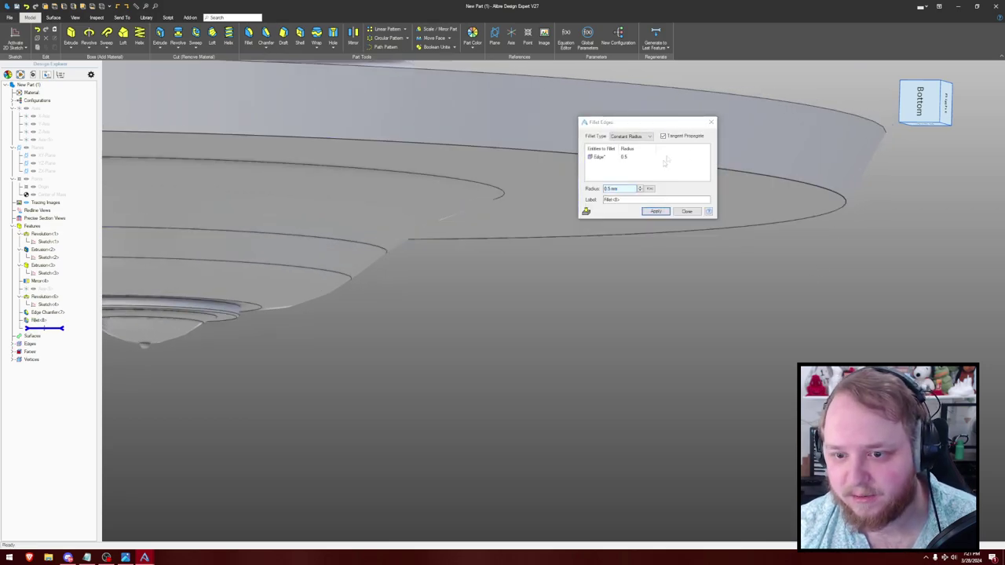
left_click(774, 216)
scroll(773, 216, "up", 5)
key("Tab")
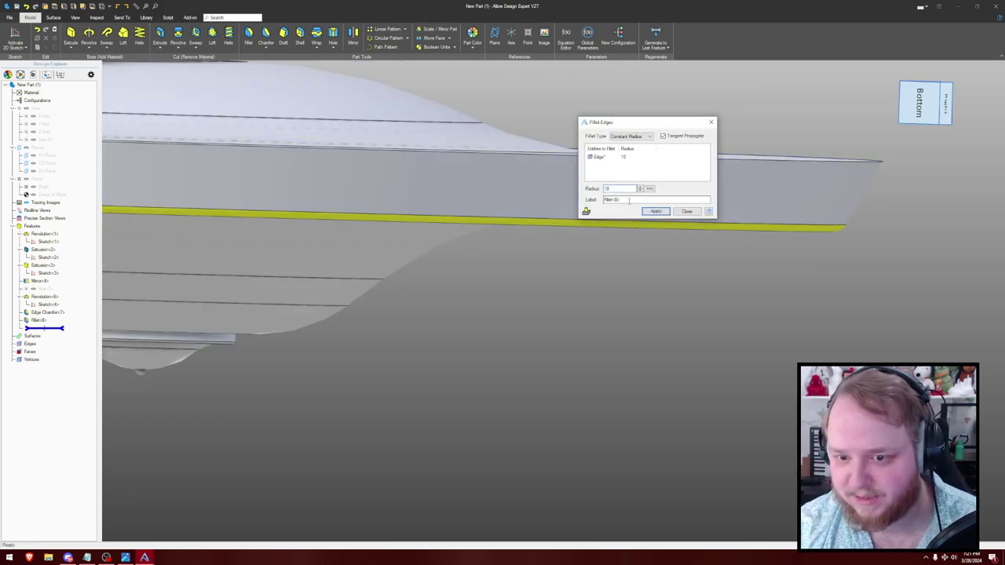
left_click(656, 212)
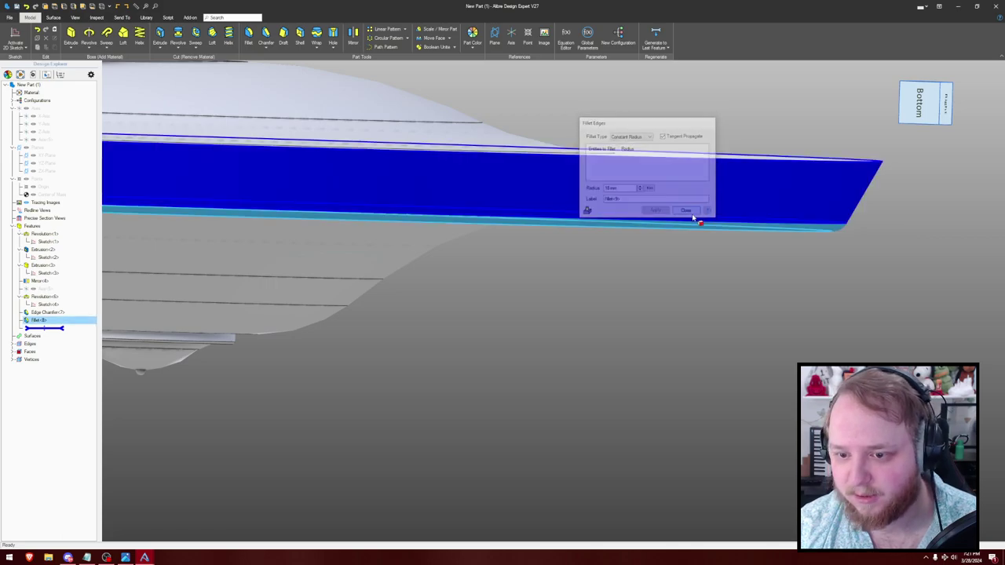
scroll(772, 283, "down", 4)
scroll(860, 234, "down", 3)
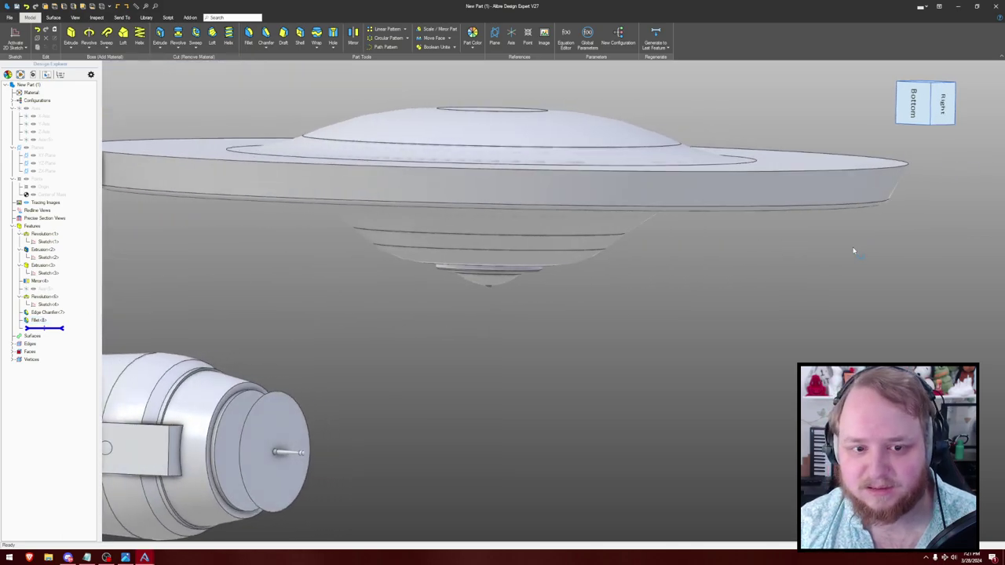
- Start a sketch on the ZX-plane and project the saucer's upper dome face into it as reference figures, with the reference geometry hidden
middle_click_drag(820, 263, 780, 133)
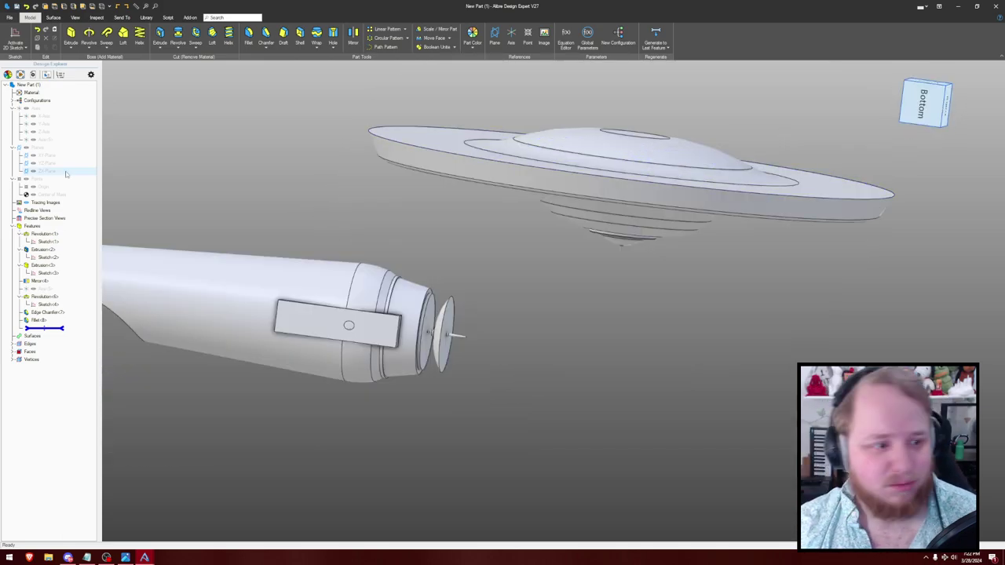
left_click(17, 36)
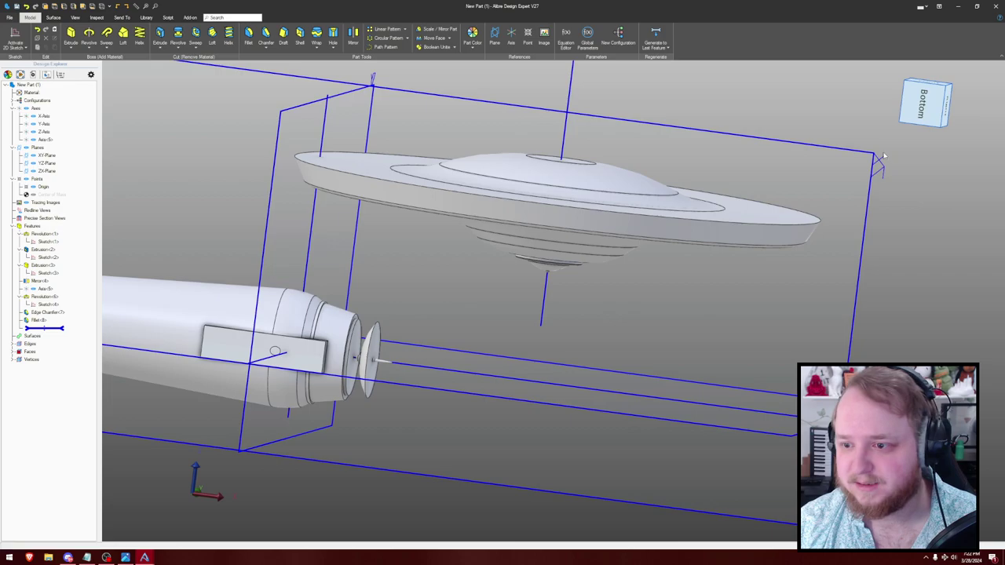
left_click(880, 161)
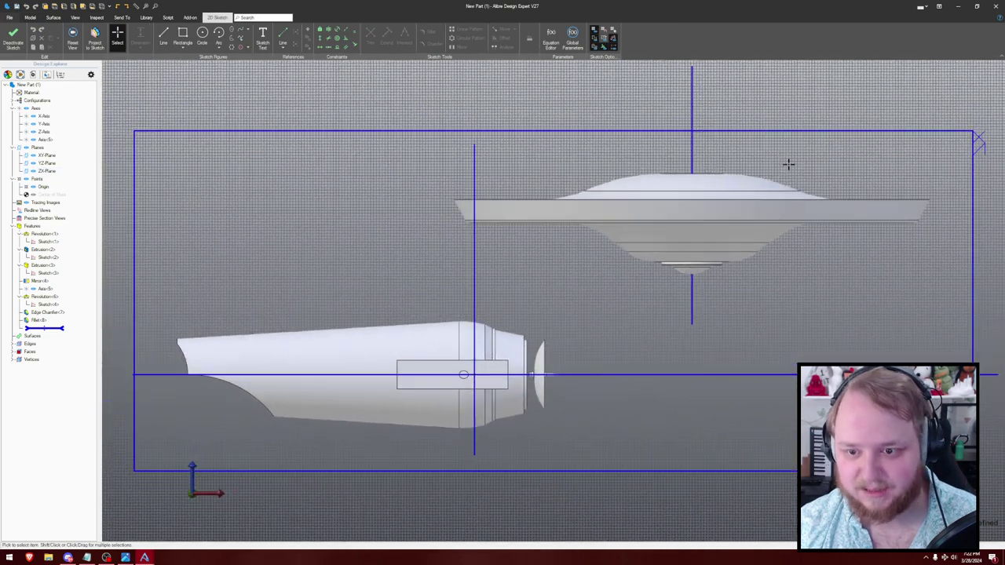
middle_click_drag(811, 131, 732, 146)
scroll(728, 146, "up", 2)
key("p")
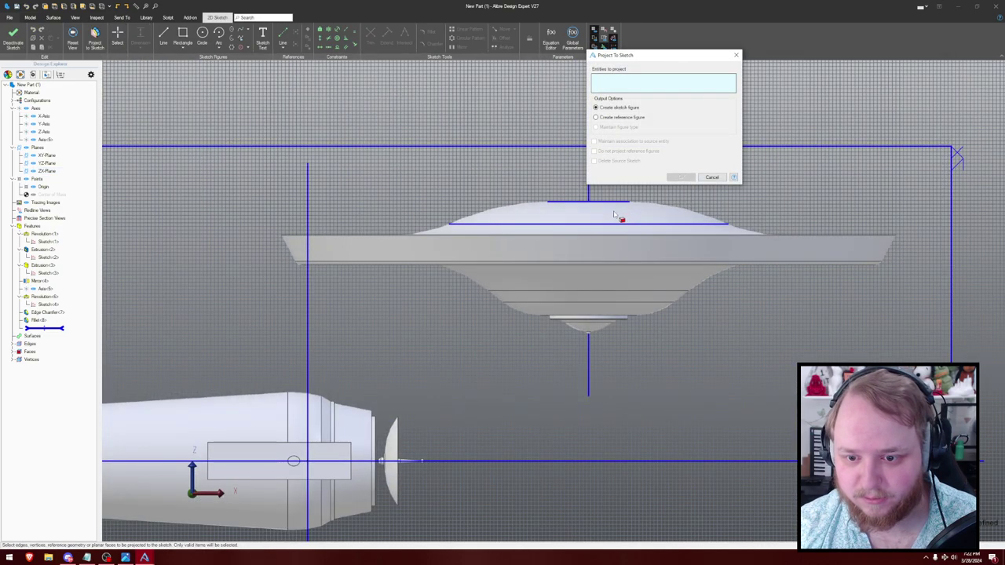
left_click(615, 215)
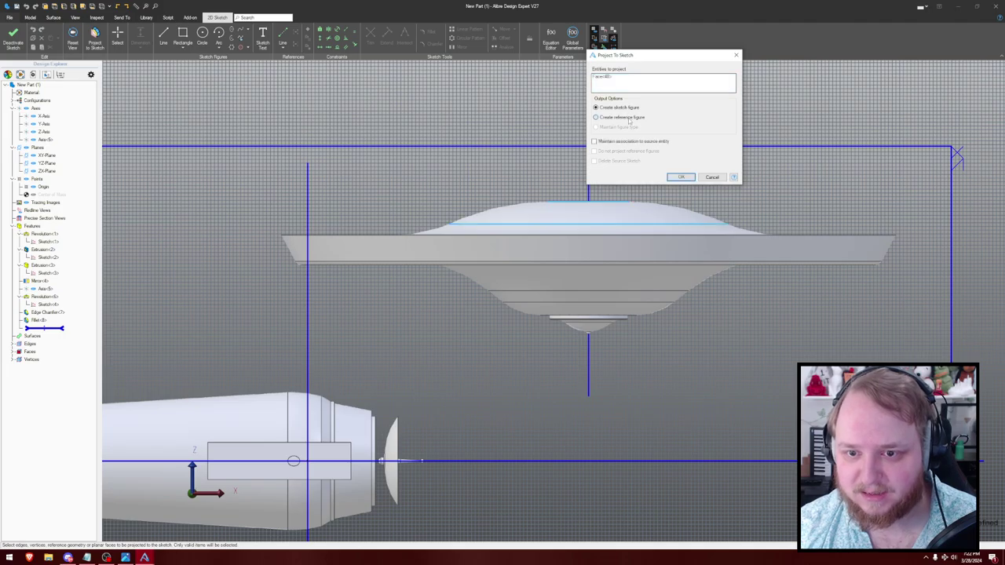
left_click(681, 177)
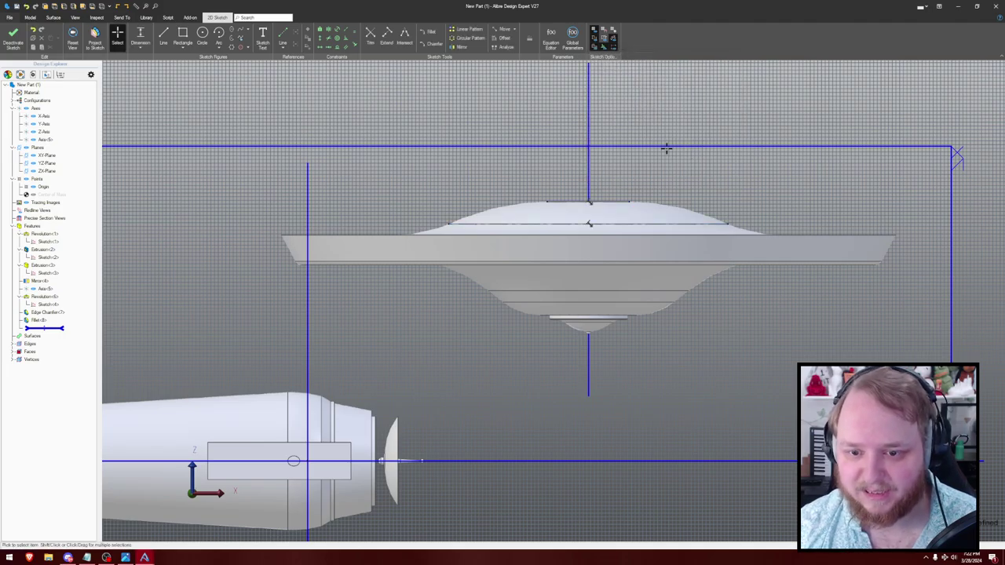
key("ctrl+shift+r")
- Project the saucer's bottom tip into the sketch as a reference figure
middle_click_drag(673, 152, 652, 161)
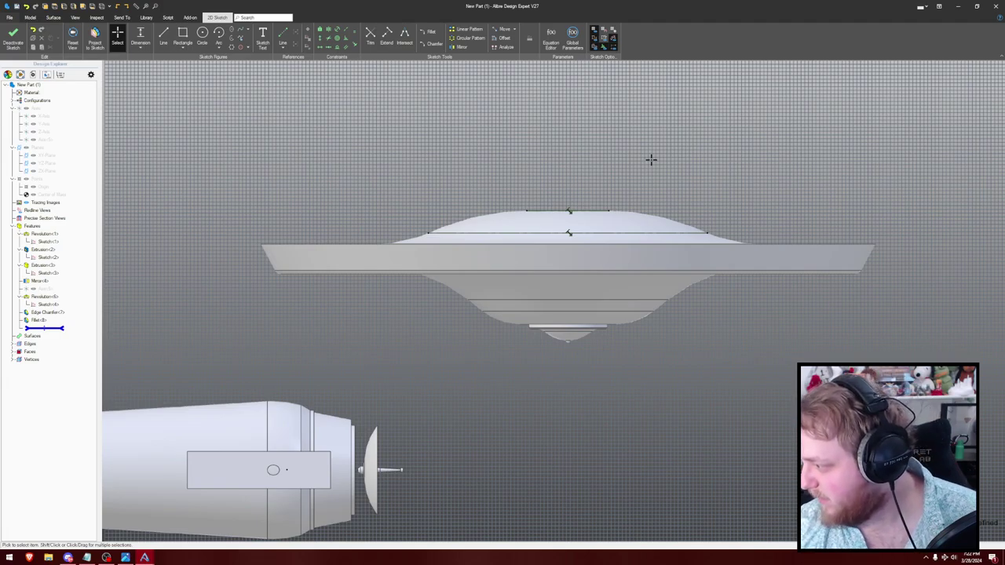
key("a")
scroll(568, 200, "up", 3)
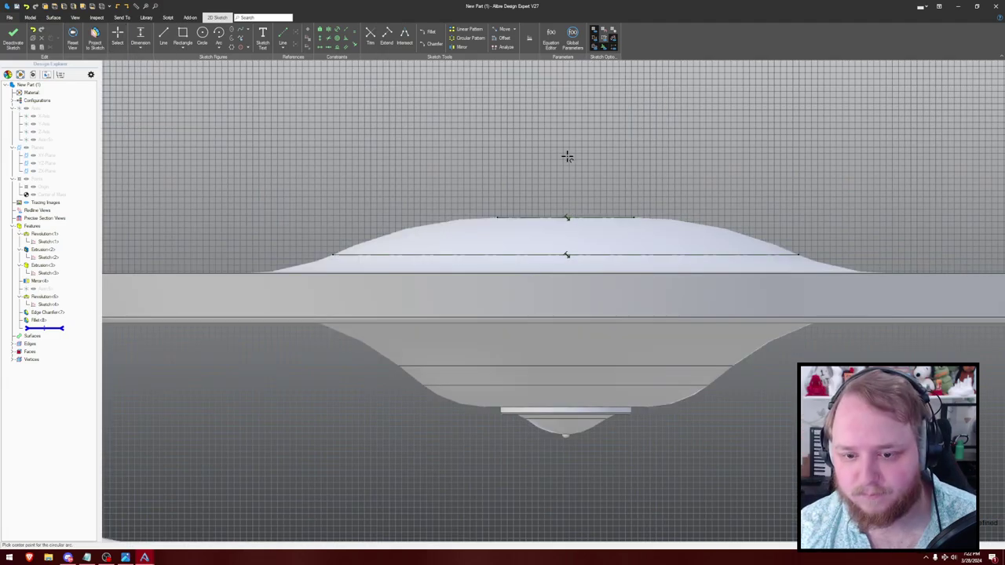
scroll(567, 157, "up", 1)
key("p")
left_click(567, 474)
left_click(601, 117)
left_click(681, 176)
scroll(653, 255, "down", 3)
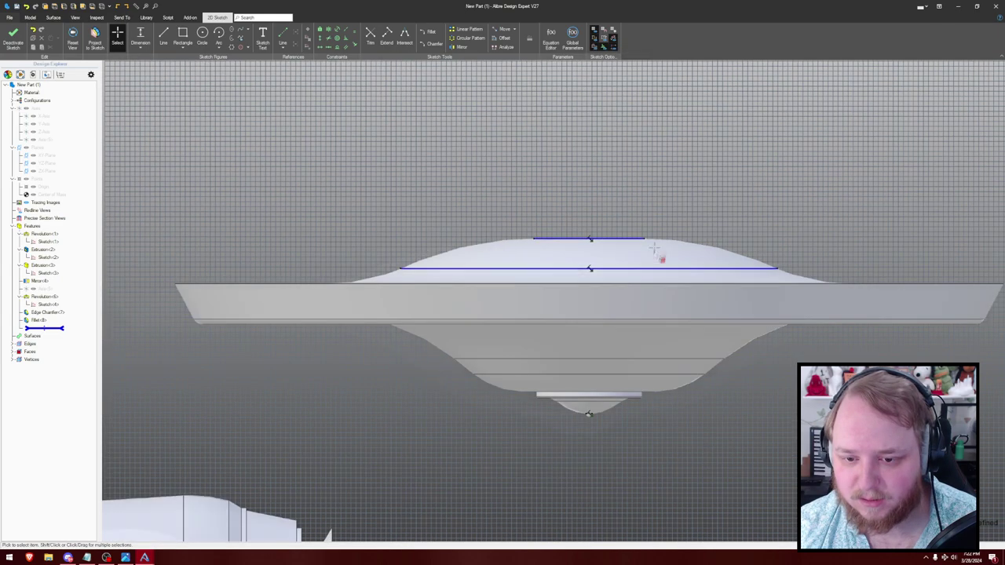
scroll(654, 249, "up", 2)
key("a")
left_click(566, 122)
left_click(565, 93)
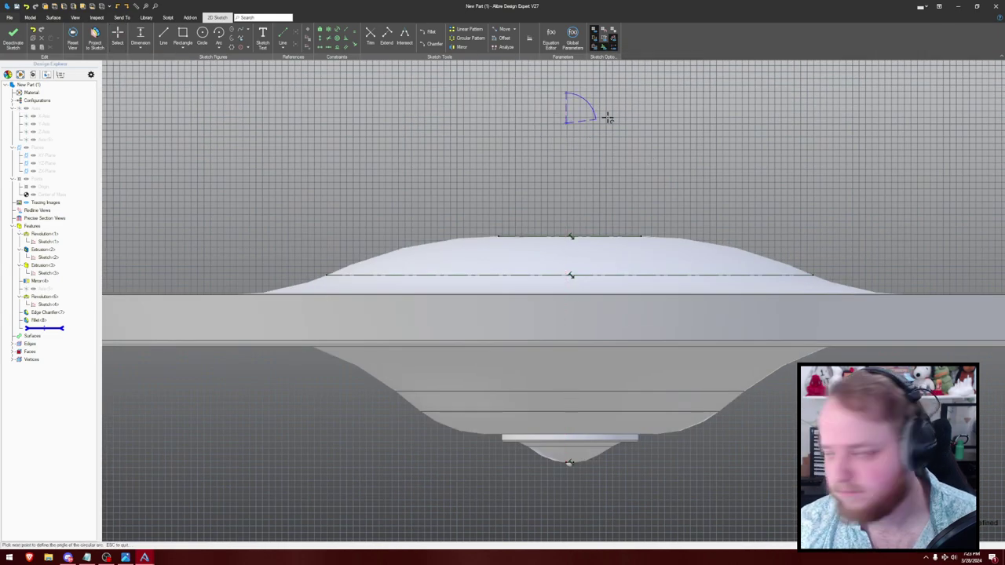
left_click(593, 96)
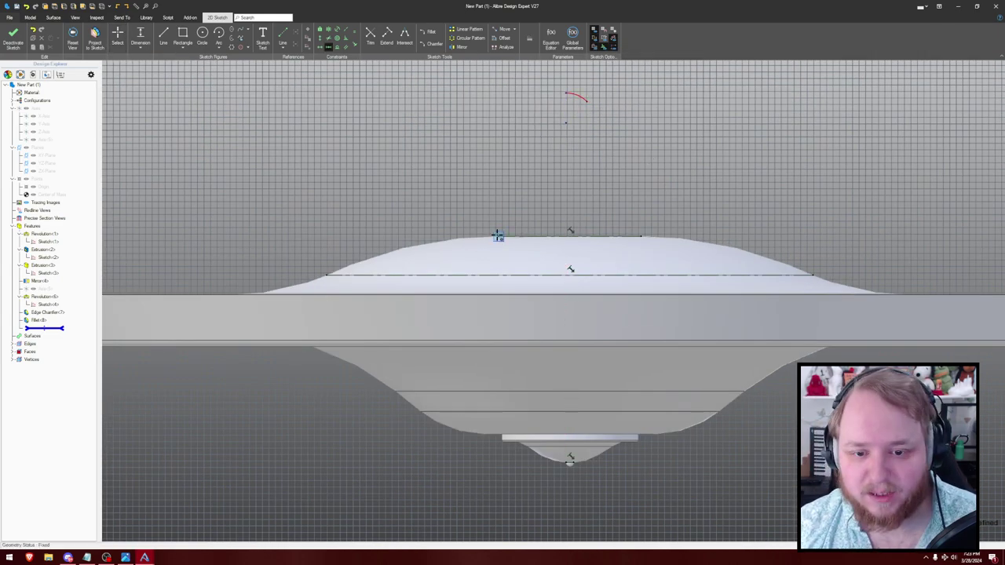
middle_click_drag(660, 154, 633, 177)
mouse_move(563, 123)
left_mouse_down()
mouse_move(555, 112)
mouse_move(571, 135)
left_mouse_up()
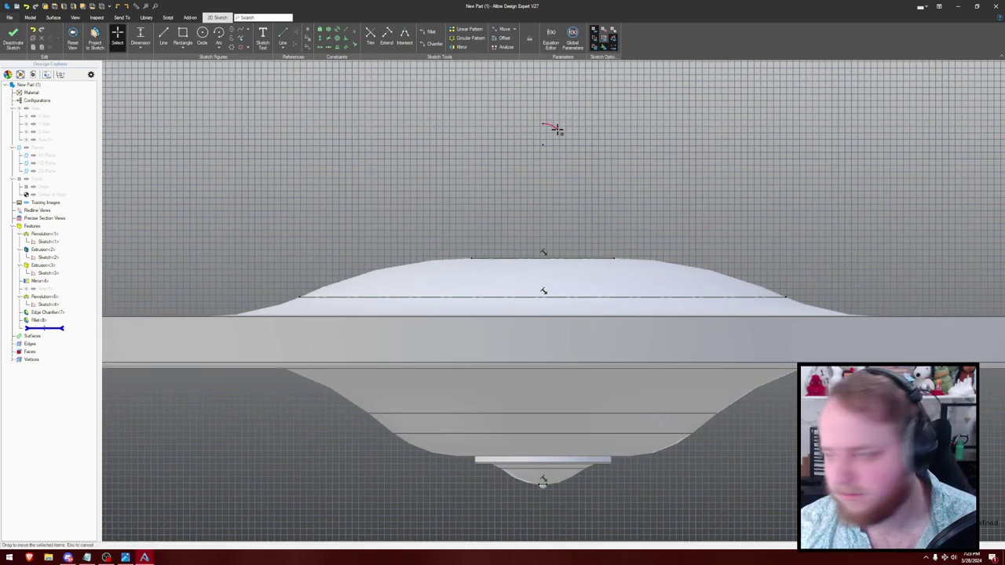
left_click(124, 558)
key("Delete")
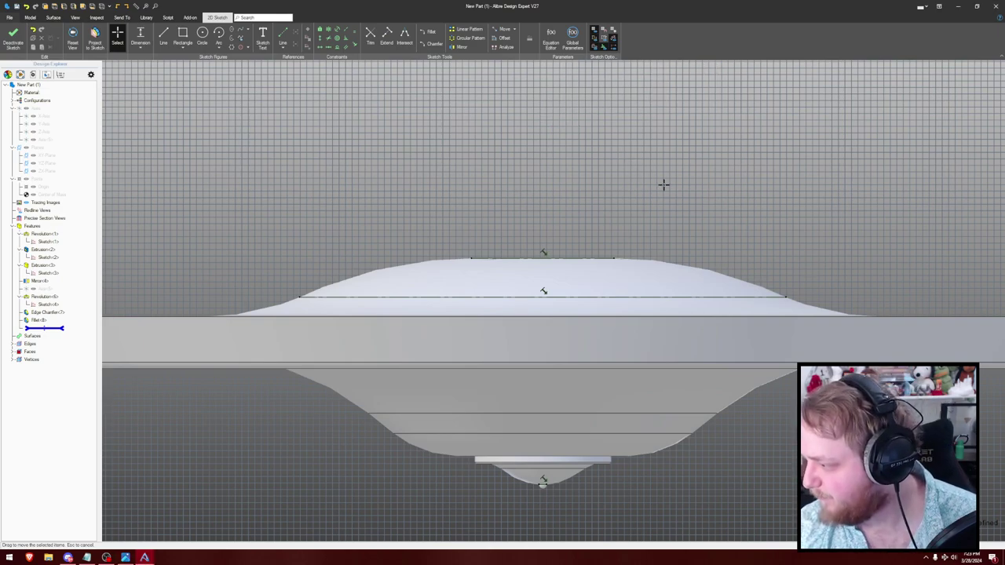
- Draw a vertical line 70 mm long upward from the reference line across the dome's flat top
key("l")
left_click(600, 258)
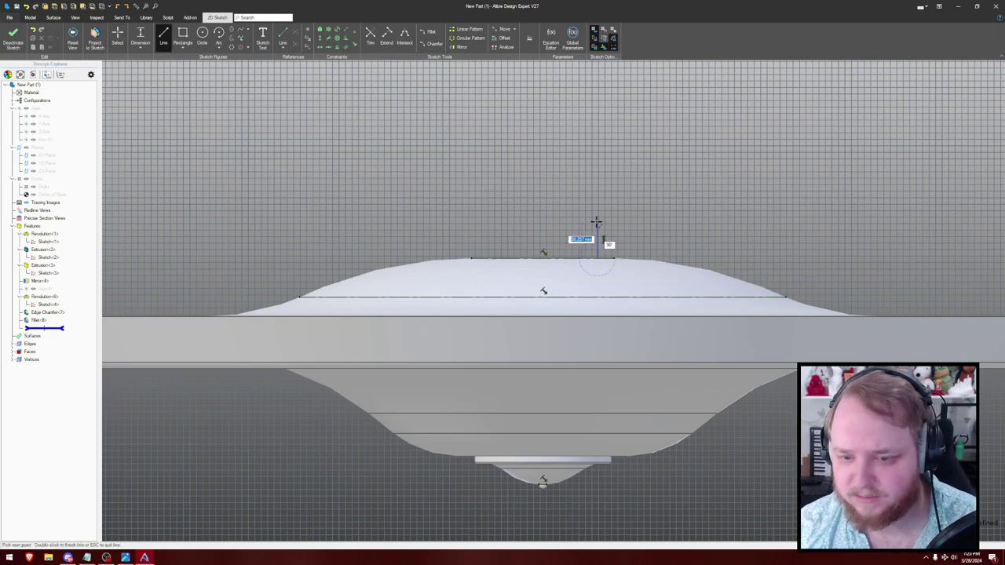
left_click(597, 212)
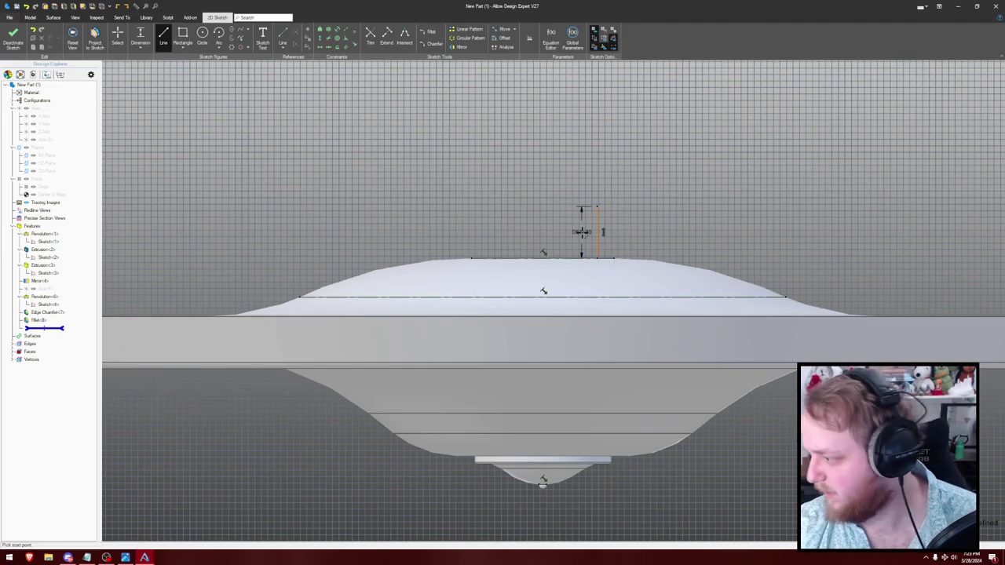
key("Escape")
middle_click_drag(626, 170, 664, 199)
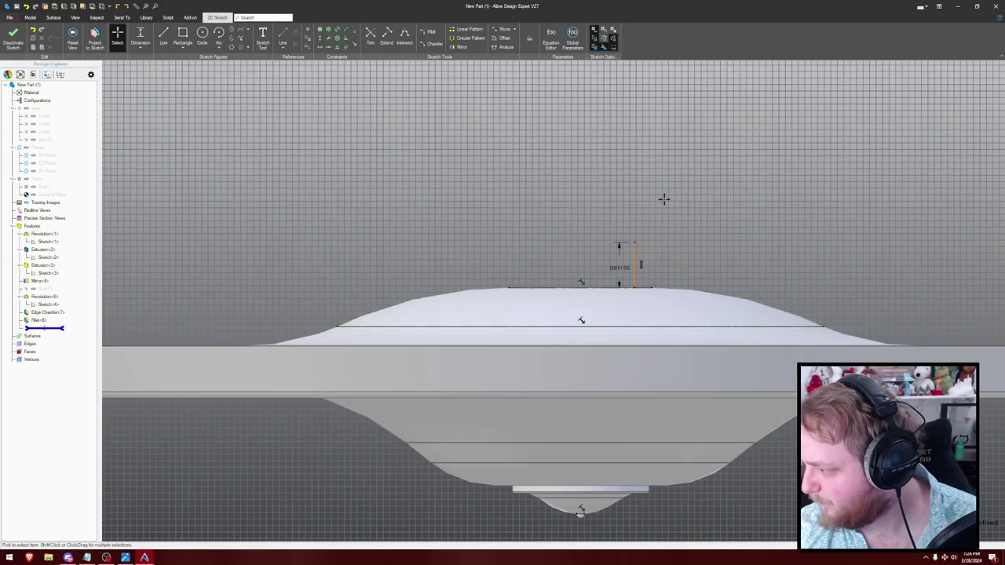
- Dimension the vertical line 60 mm from the nearer end of the dome's top reference line
key("d")
left_click(652, 288)
left_click(635, 251)
left_click(644, 211)
type("60")
key("Return")
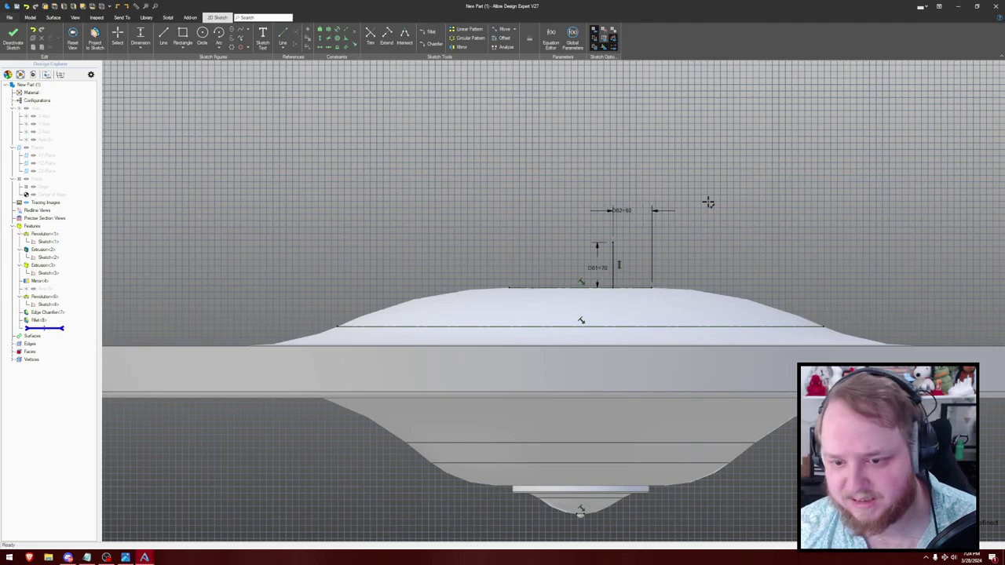
- Set the vertical line's length to 60 mm and reposition its offset dimension nearer the dome
scroll(622, 180, "up", 2)
middle_click_drag(615, 177, 628, 179)
left_click_drag(638, 221, 659, 296)
double_click(604, 295)
type("60")
key("Return")
middle_click_drag(642, 207, 676, 236)
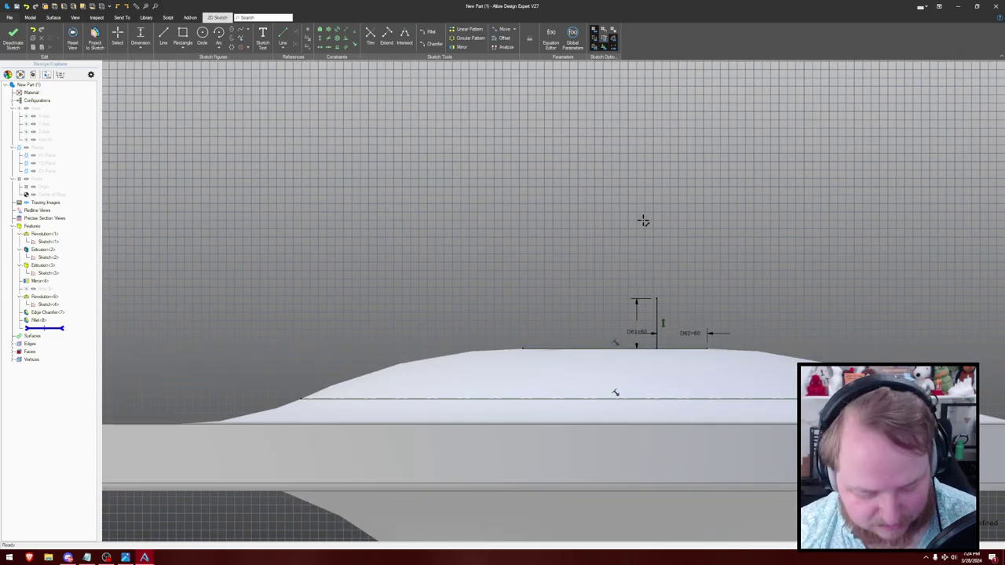
- Draw a quarter arc curving inward from the vertical line's upper end, tangent to it, with its free end aligned vertically over its centre
left_click(622, 298)
left_click(657, 299)
left_click(623, 251)
key("Escape")
key("v")
key("h")
left_click(658, 299)
left_click(624, 298)
key("Escape")
key("Escape")
key("Escape")
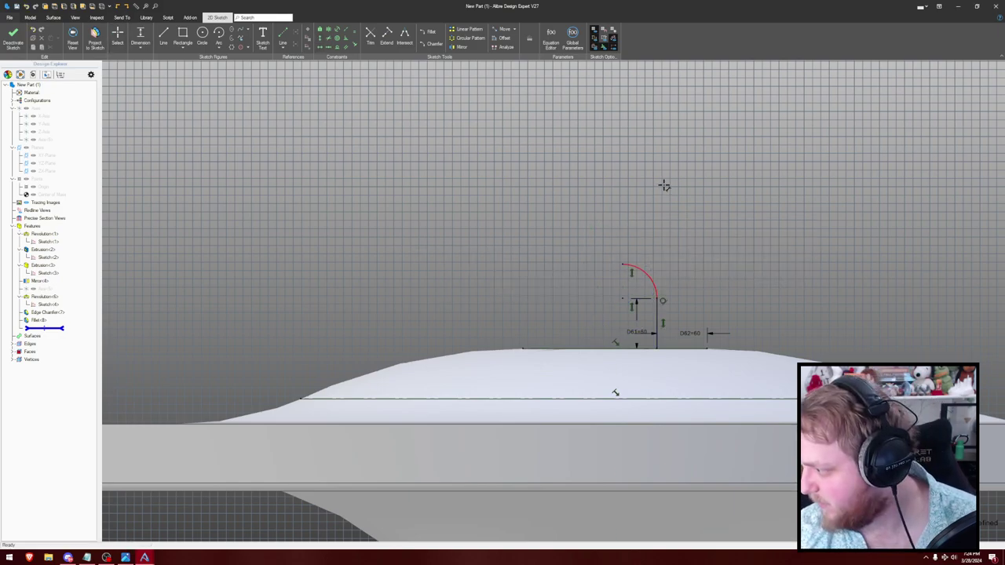
- Dimension the quarter arc's radius as 40 mm
left_click(721, 253)
type("40")
key("Return")
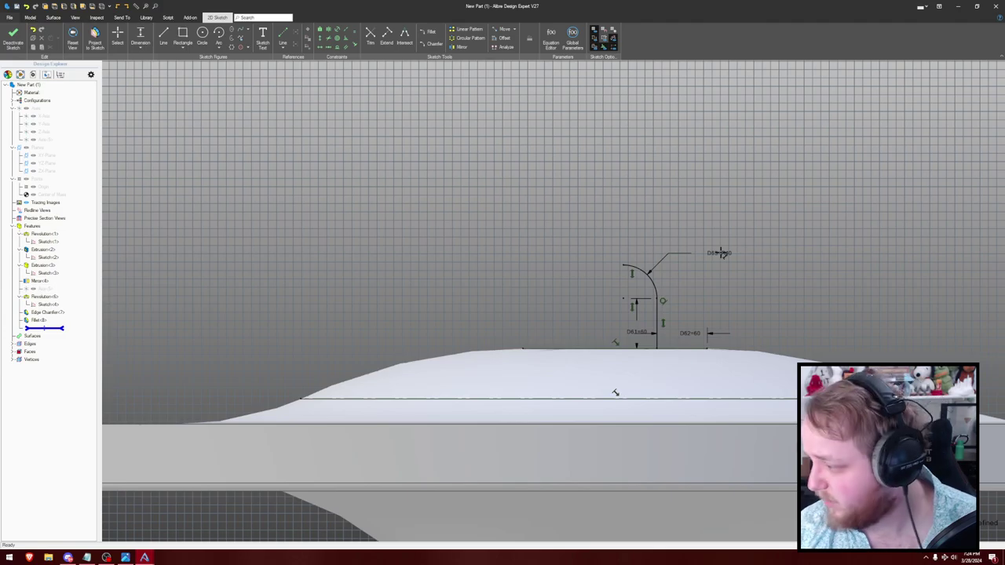
- Draw a horizontal line inward from the arc's upper end and align its free end with the midpoint of the dome's top line
key("l")
left_click(623, 264)
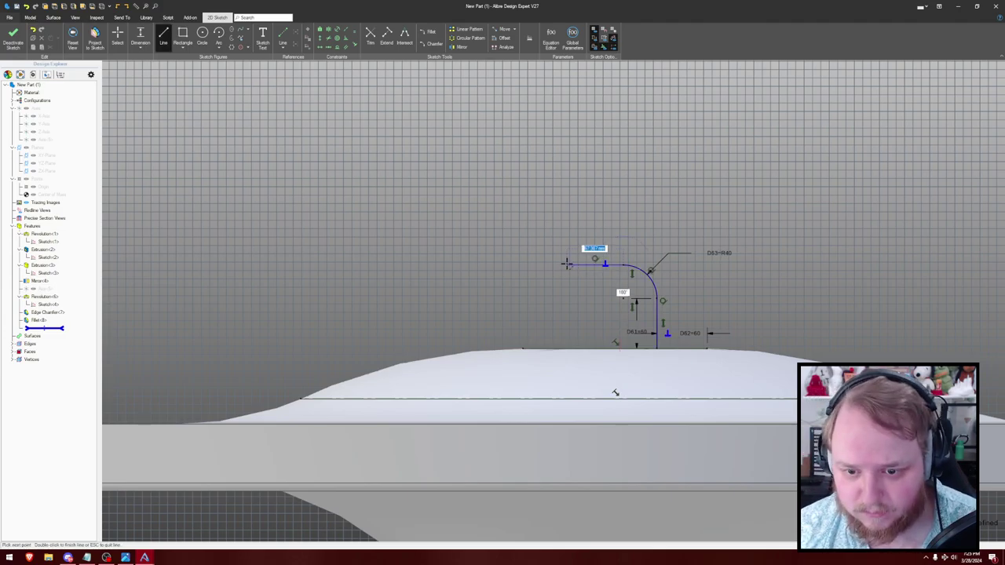
left_click(567, 265)
key("Escape")
key("m")
left_click(567, 266)
key("Escape")
scroll(593, 262, "up", 5)
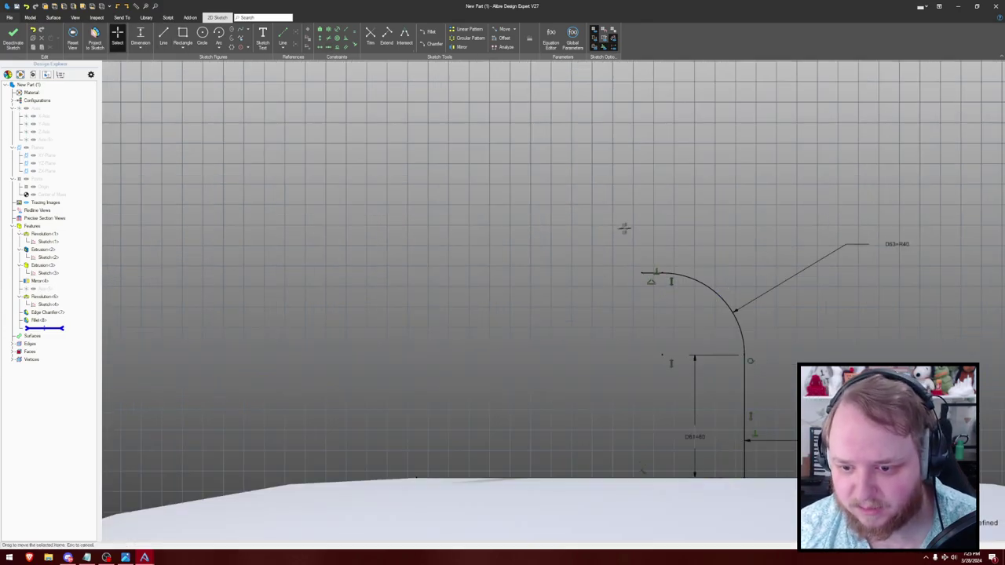
scroll(628, 229, "down", 3)
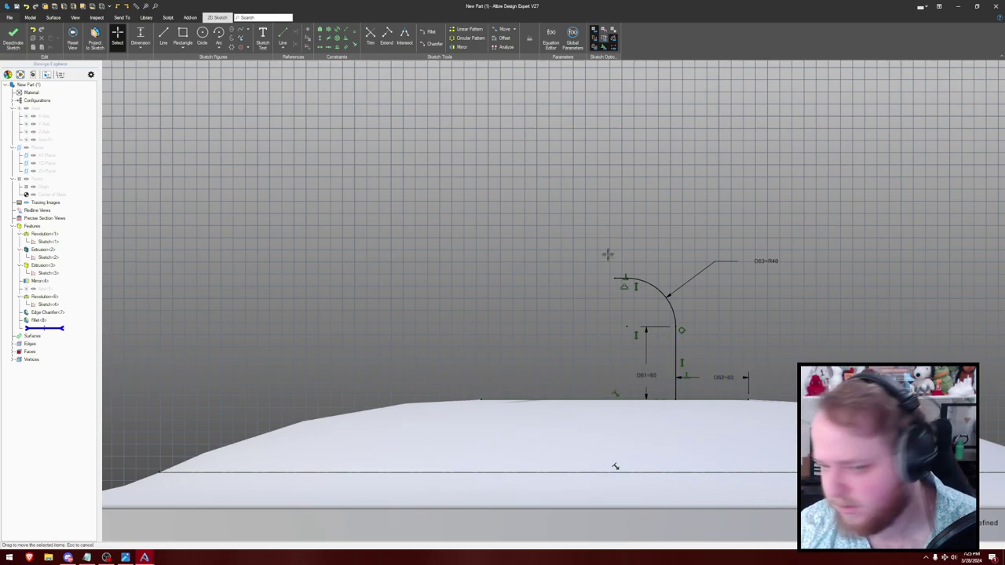
- Set the quarter arc's radius to 25 mm and move the 60 mm offset dimension slightly higher
double_click(765, 261)
type("25")
key("Return")
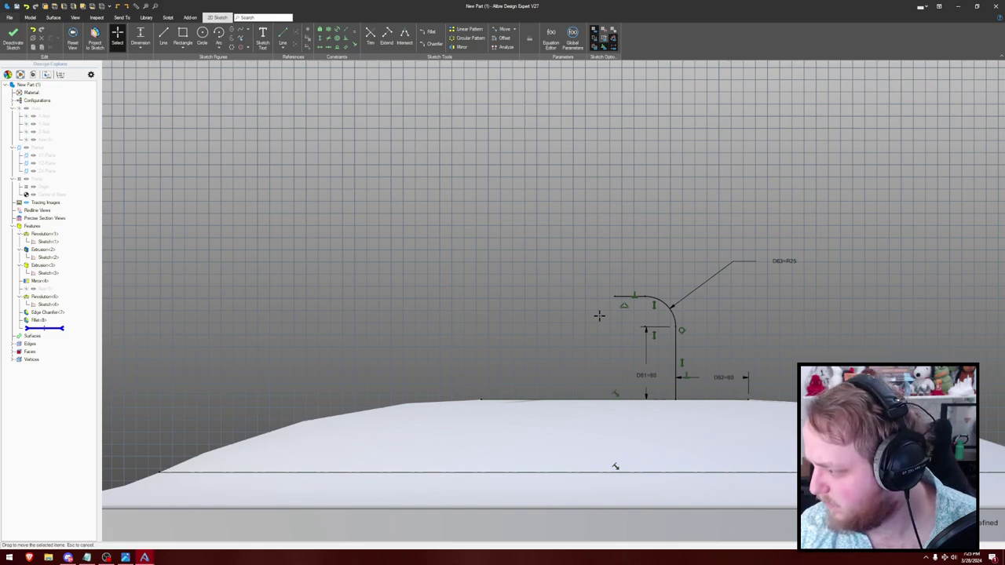
left_click_drag(734, 373, 729, 359)
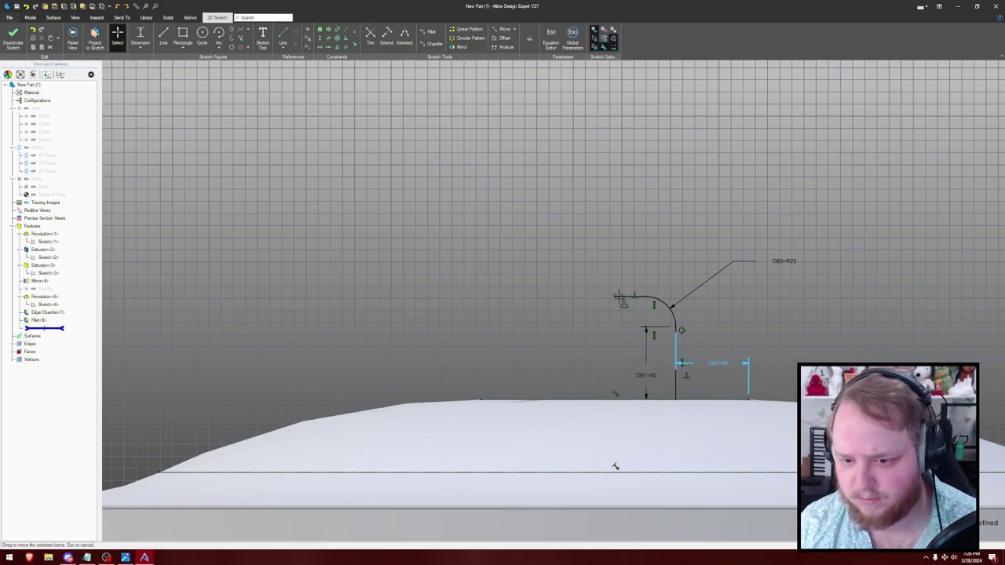
- Trim away the horizontal line attached to the arc's upper end
scroll(628, 287, "up", 3)
key("t")
left_click(631, 307)
scroll(687, 263, "down", 2)
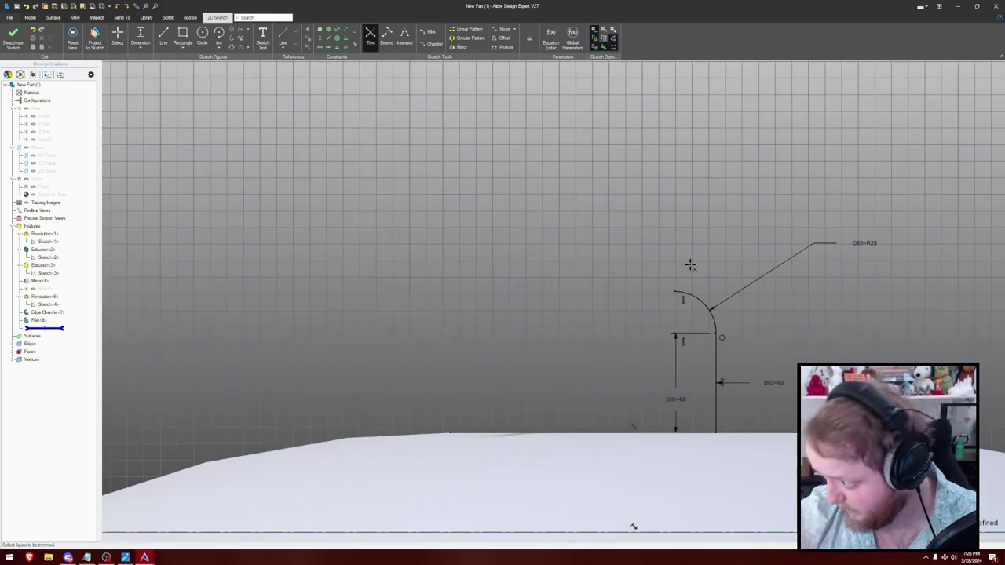
- Draw a short horizontal line about 7 mm long inward from the quarter arc's upper end and dimension its length
key("l")
left_click(674, 291)
left_click(661, 290)
scroll(653, 231, "up", 4)
key("d")
left_click(686, 362)
left_click(689, 323)
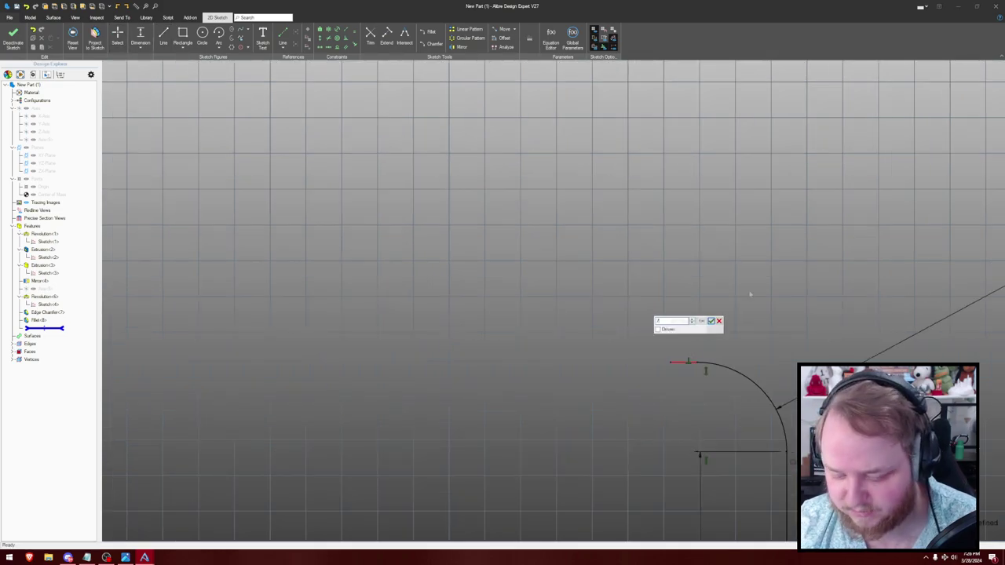
key("Return")
- Draw a second arc rising from the short line to the dome's centreline and make it tangent to a horizontal reference line
scroll(684, 231, "down", 3)
scroll(685, 231, "down", 1)
key("a")
left_click(702, 308)
left_click(652, 283)
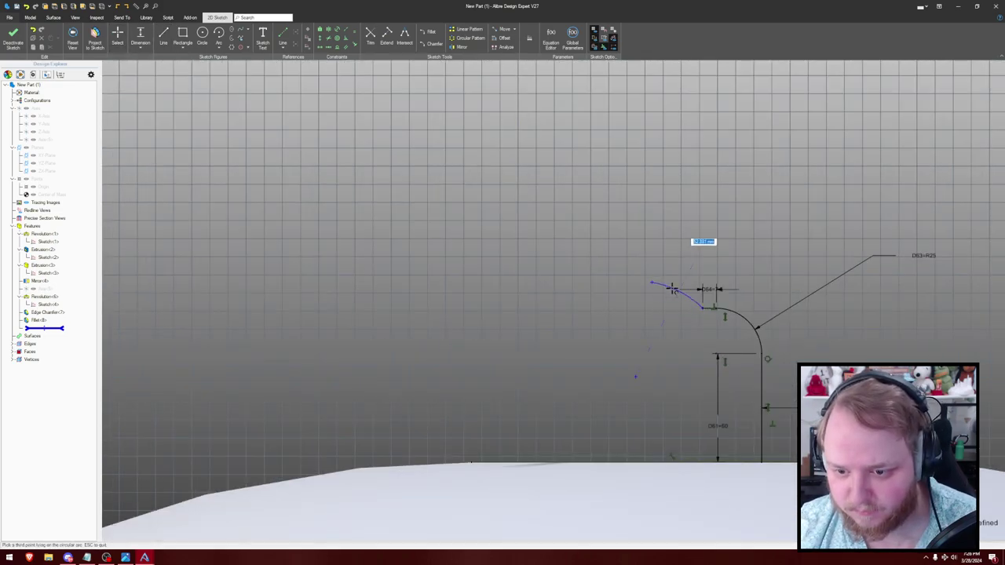
left_click(669, 281)
key("Escape")
scroll(730, 264, "up", 1)
left_click(647, 285)
key("t")
left_click(607, 287)
key("Escape")
scroll(614, 236, "down", 2)
scroll(621, 233, "up", 1)
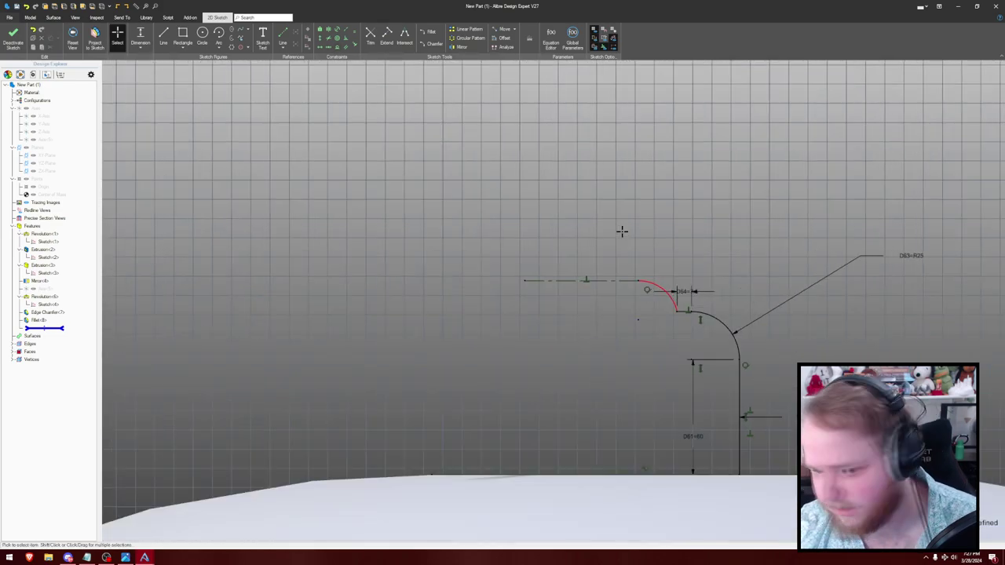
- Lower the second arc's upper end and dimension it 8 mm above the end of the short line
left_click_drag(640, 281, 644, 297)
key("d")
left_click(643, 297)
left_click(677, 311)
left_click(604, 304)
type("8")
key("Return")
- Draw a vertical line along the saucer's centre from the second arc's upper end down to the dome's top
key("l")
left_click(644, 298)
left_click(645, 470)
scroll(680, 212, "down", 3)
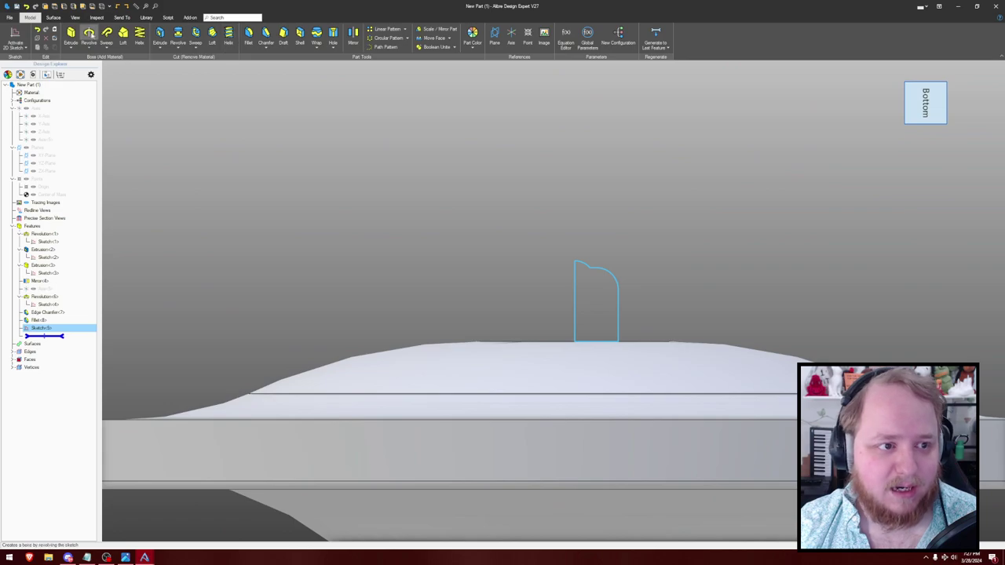
- Revolve the closed profile 360° around the saucer's central axis and hide the reference geometry
left_click(89, 34)
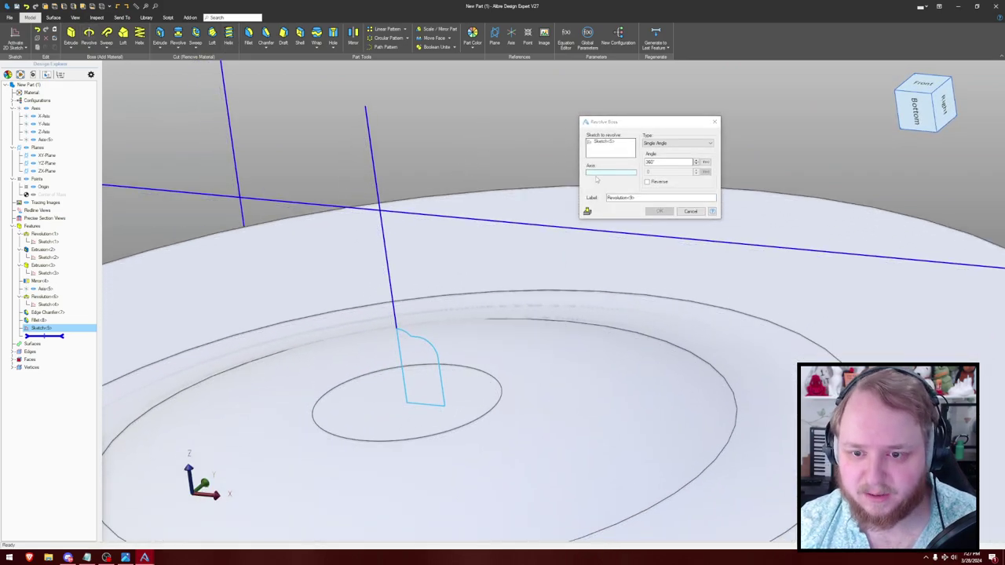
left_click(373, 159)
left_click(660, 211)
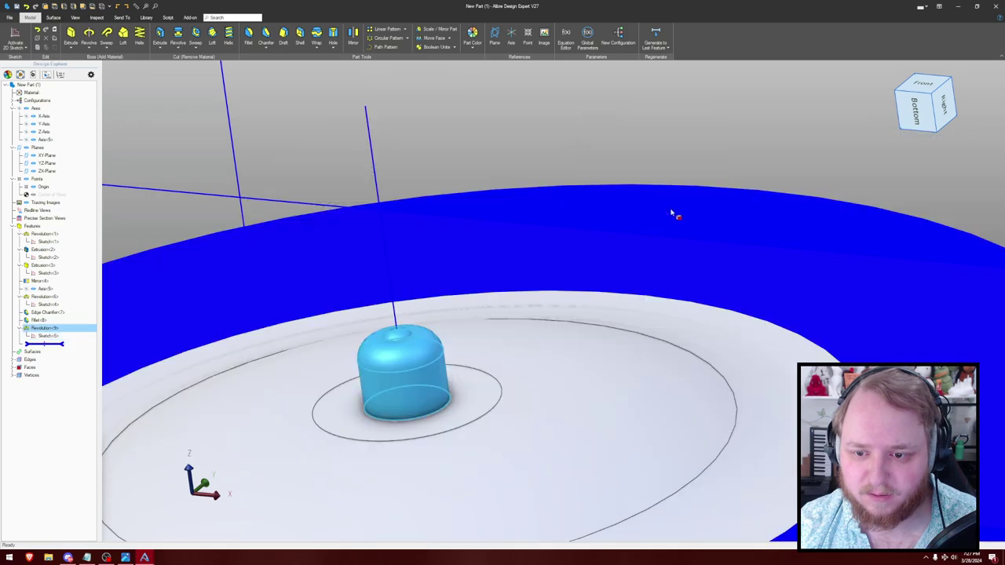
left_click(595, 111)
middle_click_drag(595, 111, 598, 102)
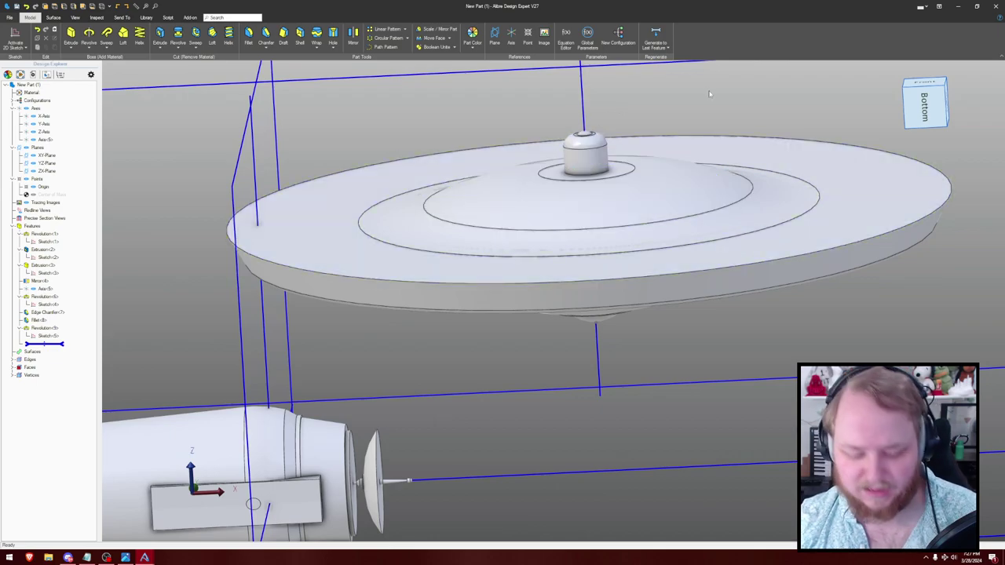
key("ctrl+shift+r")
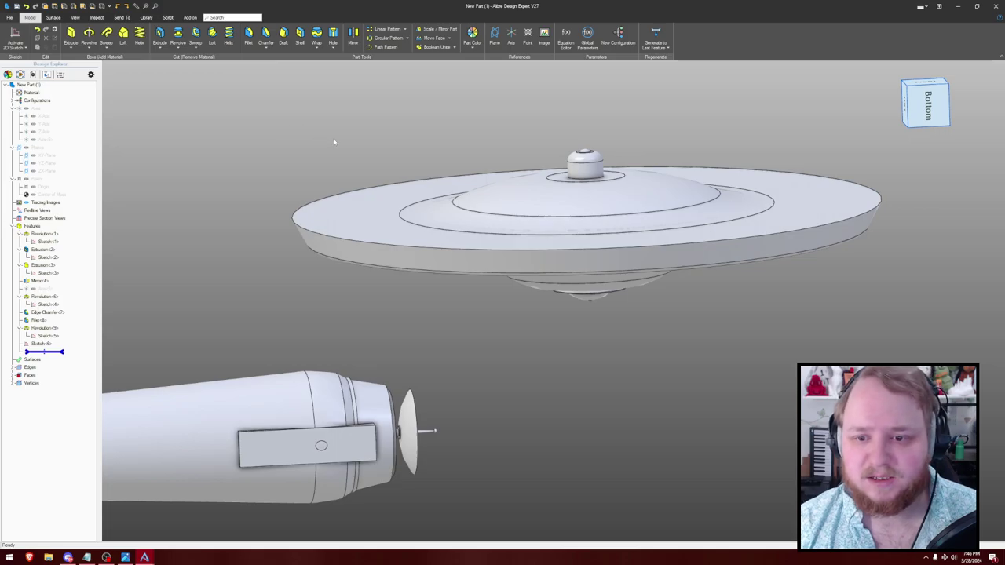
- Reopen the sketch on the flat top face of the saucer's rim and project the dome's flat top face into it
key("ctrl+z")
key("ctrl+z")
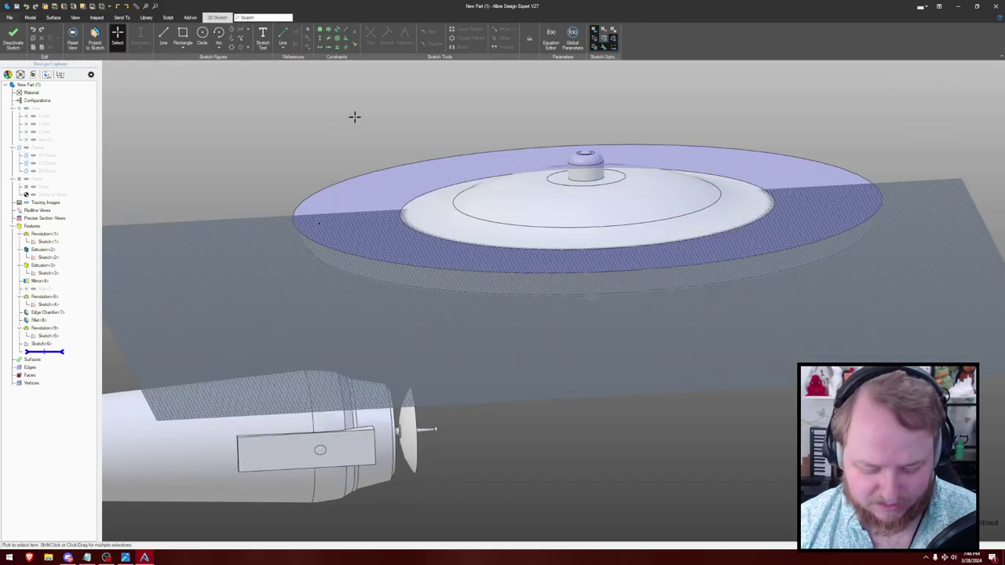
key("h")
middle_click_drag(565, 143, 212, 71)
scroll(335, 122, "up", 1)
middle_click_drag(285, 113, 393, 106)
key("p")
left_click(441, 214)
left_click(641, 118)
left_click(683, 177)
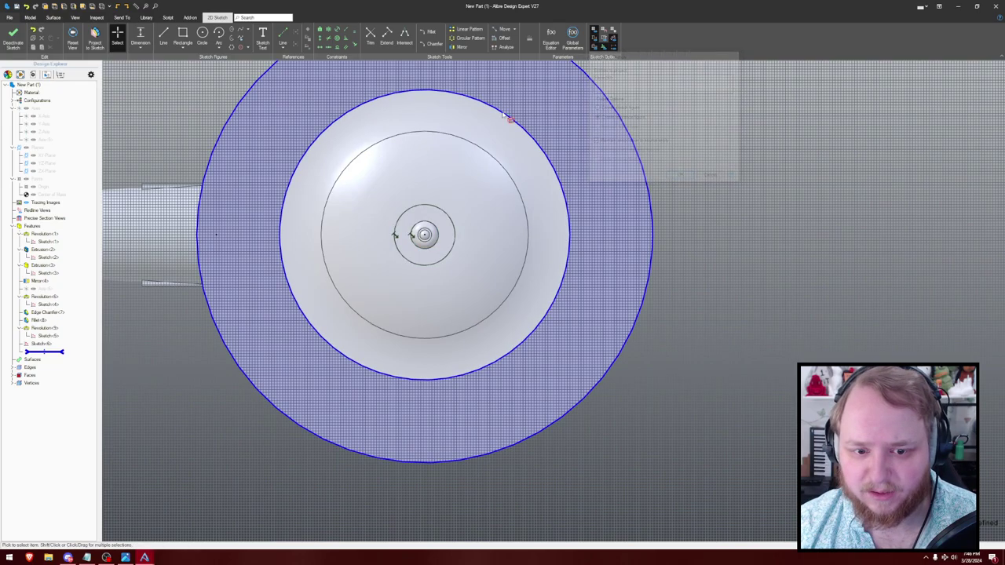
scroll(549, 129, "up", 3)
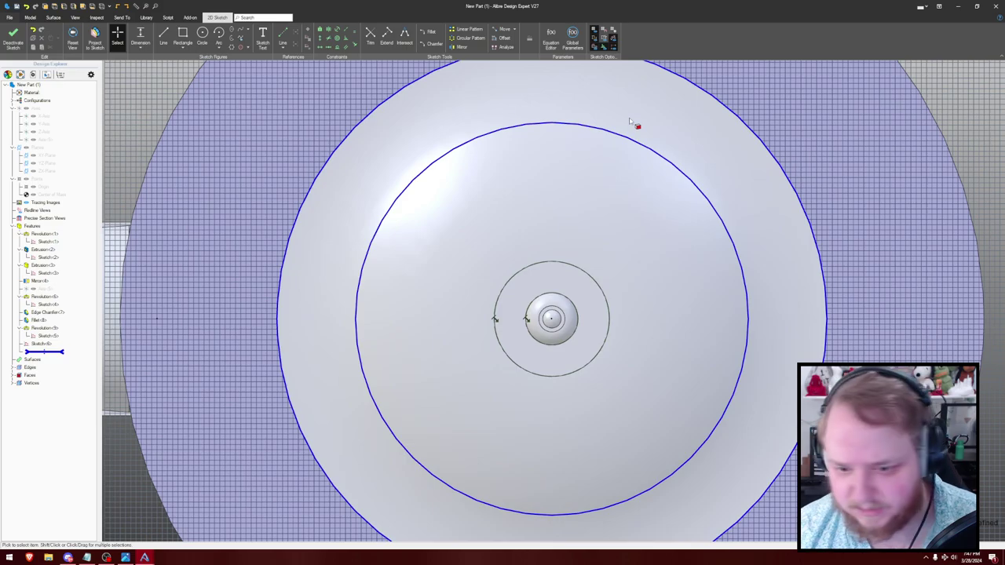
- Draw a semicircular arc over one half of the dome's top circle, centred on the bridge, with its two ends aligned vertically
key("a")
left_click(552, 319)
left_click(552, 262)
left_click(552, 377)
key("Escape")
key("v")
left_click(552, 261)
left_click(552, 377)
- Draw a shallow arc from the semicircle's upper end toward the saucer's rear and make it tangent to the semicircle
middle_click_drag(643, 233, 707, 223)
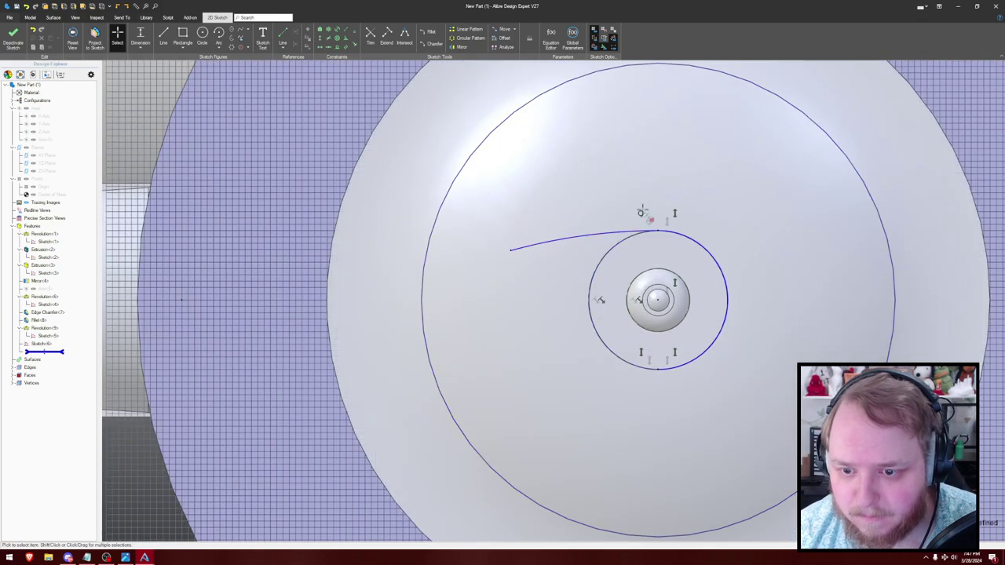
scroll(612, 220, "up", 3)
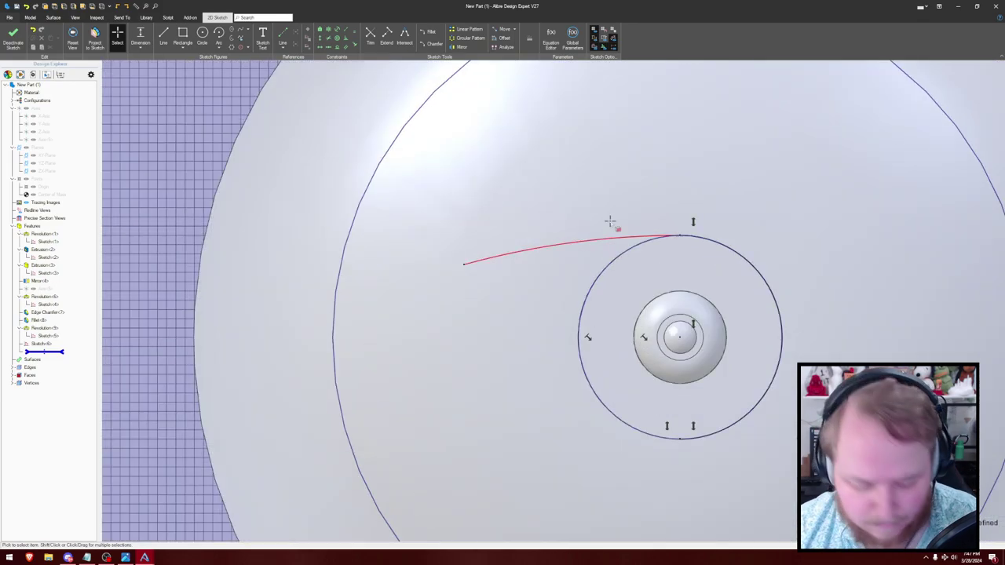
left_click(596, 245)
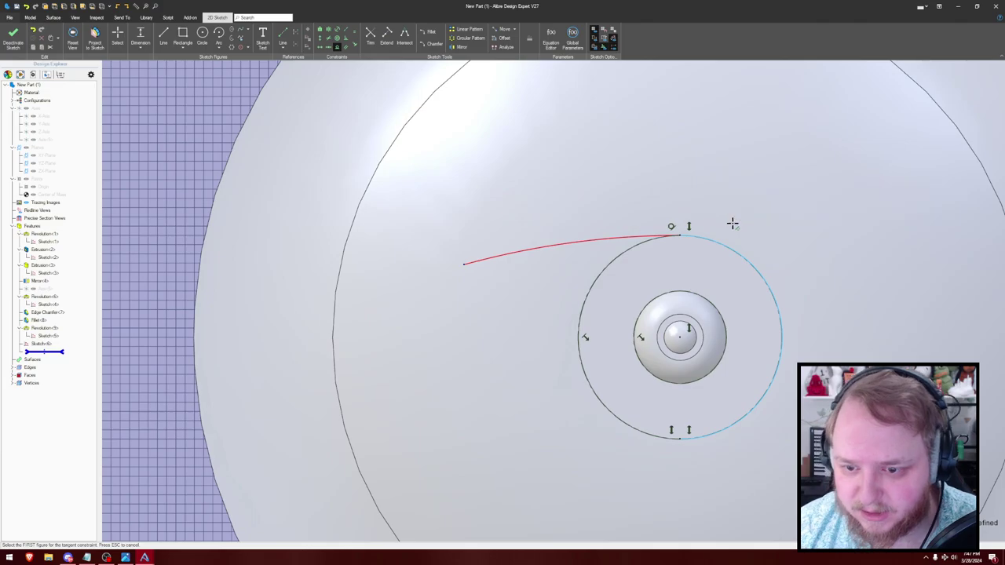
middle_click_drag(733, 225, 737, 197)
scroll(745, 210, "down", 3)
key("Home")
scroll(716, 246, "up", 5)
scroll(509, 221, "down", 5)
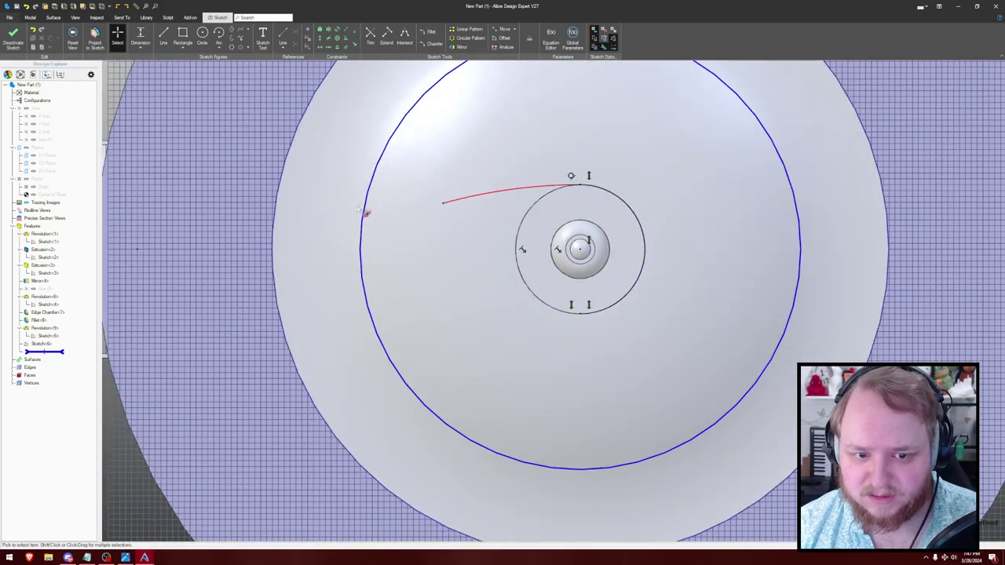
- Dimension the shallow arc's free end at a horizontal distance of 300 mm from the saucer's centre
scroll(509, 220, "up", 3)
key("d")
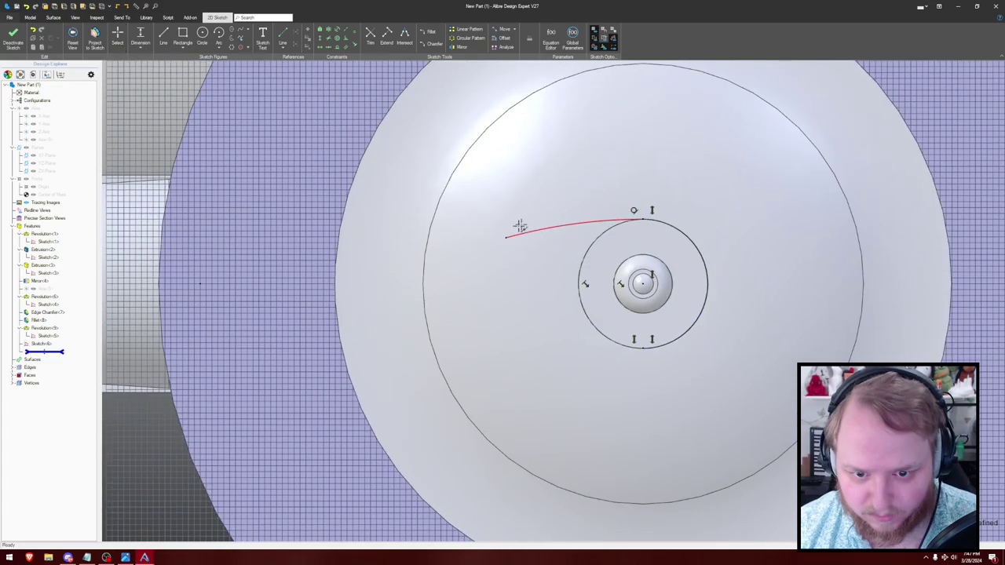
left_click(508, 237)
left_click(703, 171)
type("300")
key("Return")
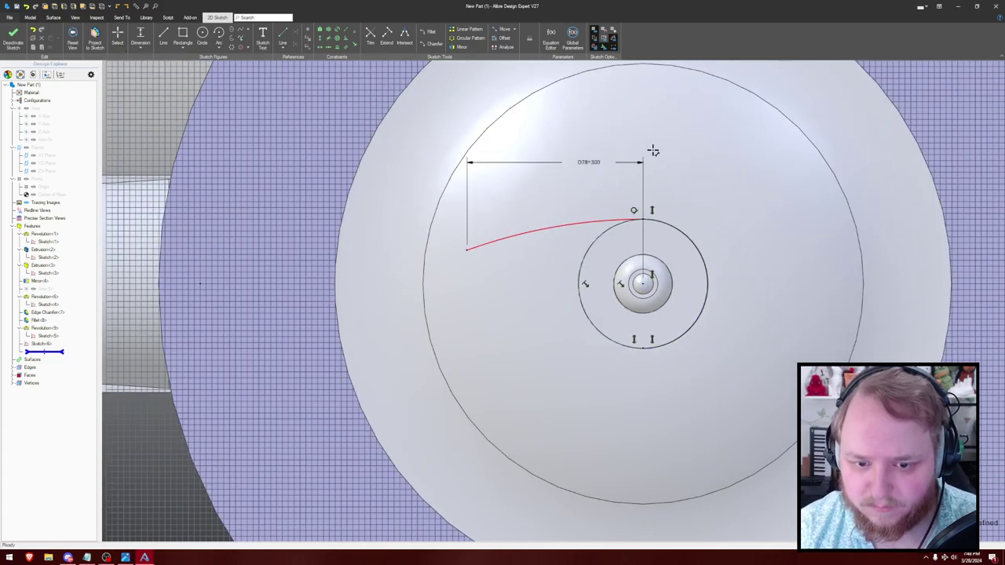
- Set the horizontal distance between the shallow arc's free end and the saucer's centre to 320 mm
left_click_drag(467, 248, 503, 237)
double_click(595, 165)
type("320")
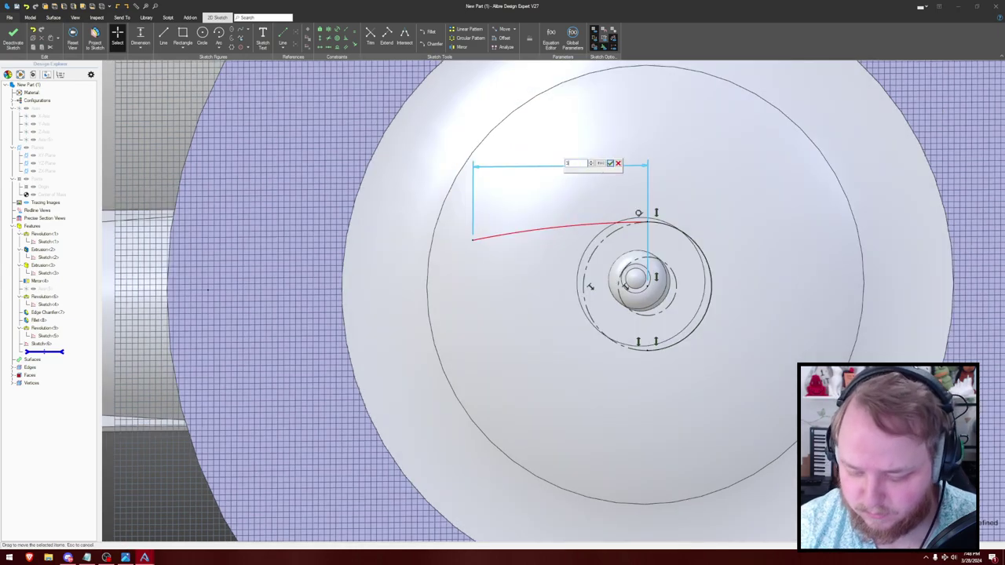
key("Return")
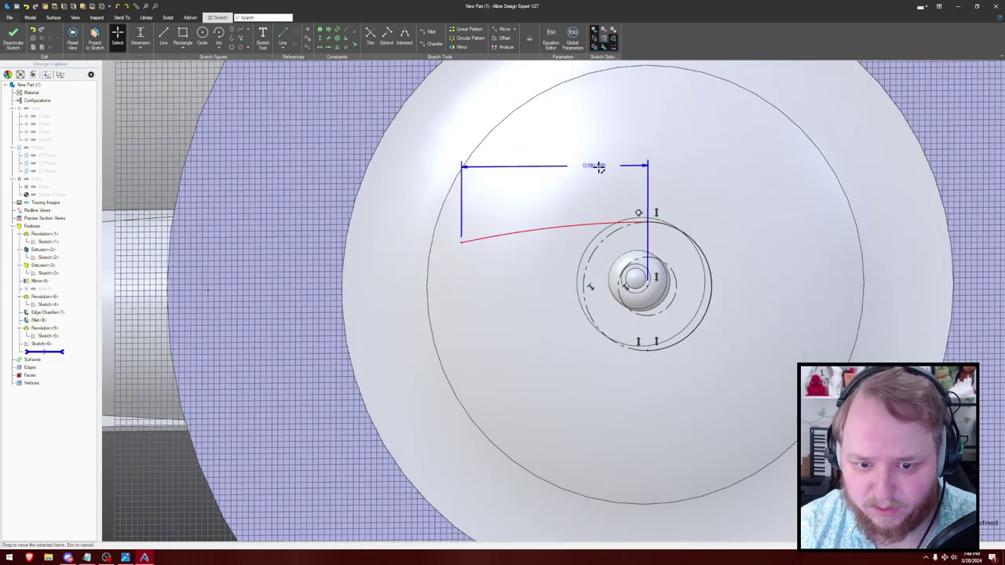
- Delete the older thin side-profile sketch and reopen the sketch holding the deck outline for editing
key("Escape")
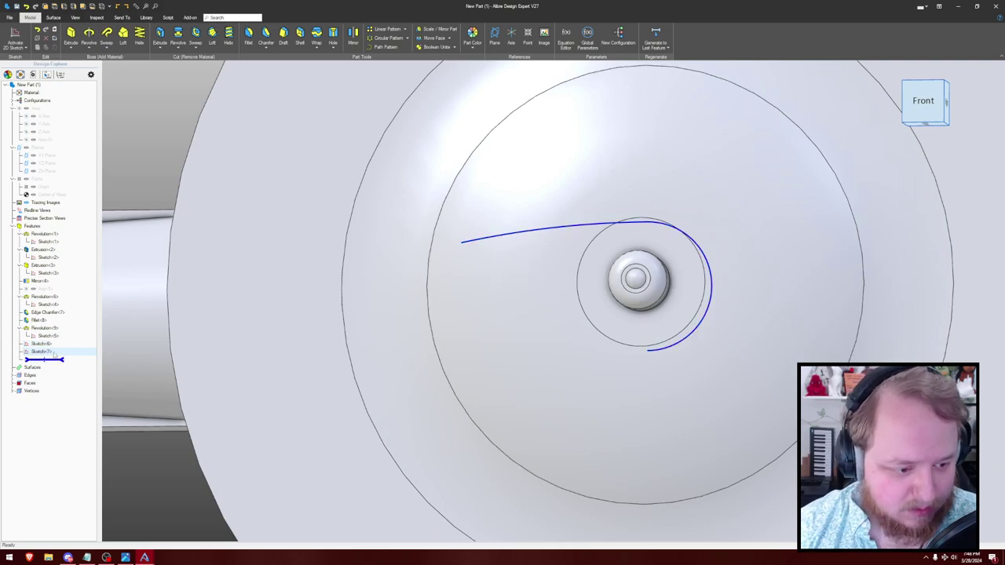
right_click(54, 353)
left_click(68, 356)
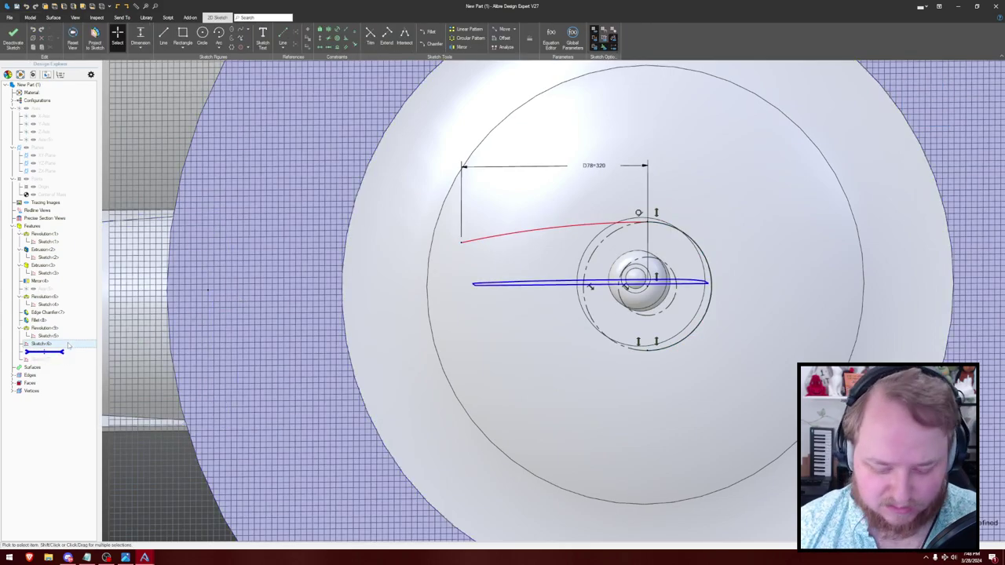
key("Escape")
key("Escape")
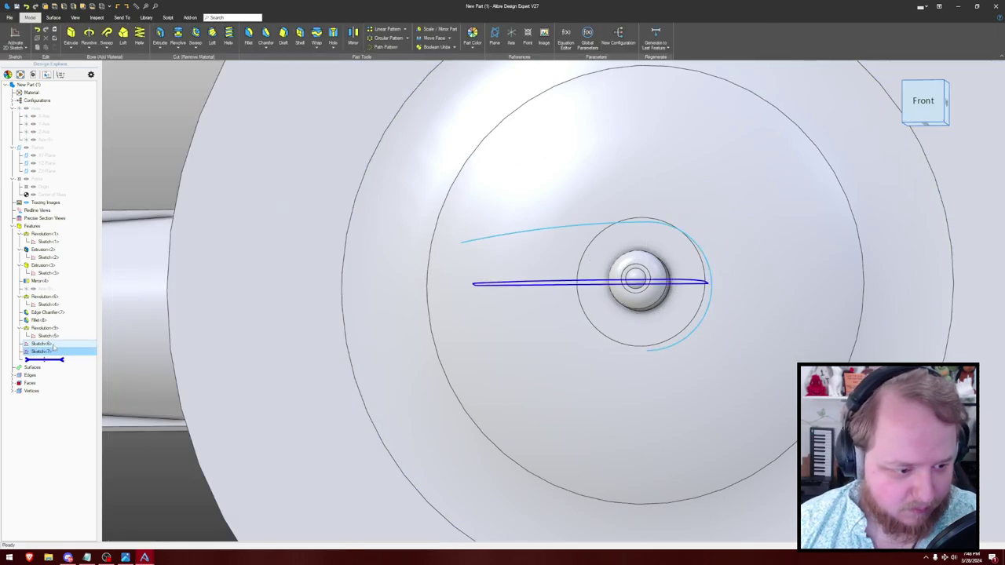
right_click(47, 352)
left_click(69, 357)
scroll(605, 220, "up", 4)
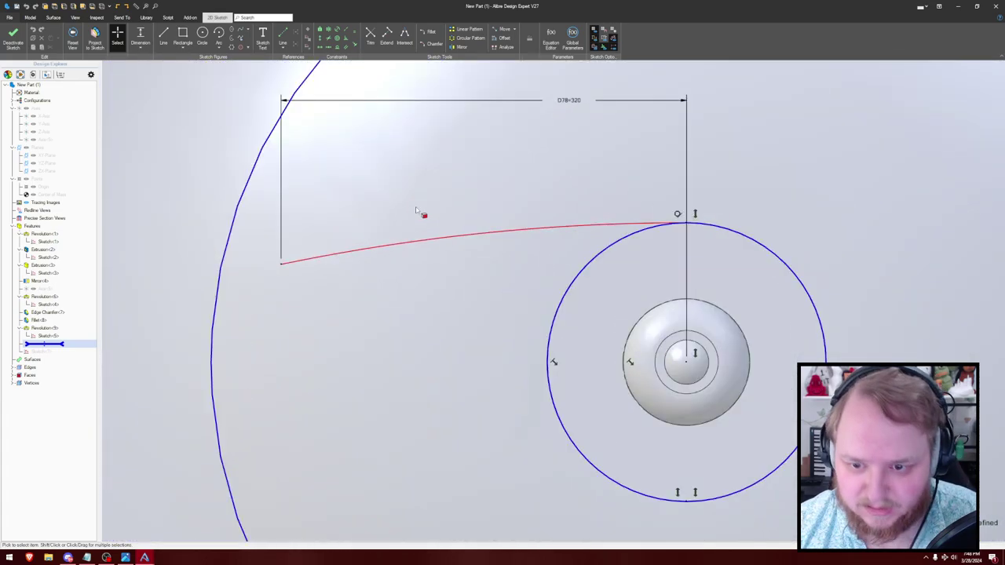
scroll(449, 199, "down", 6)
scroll(483, 245, "up", 2)
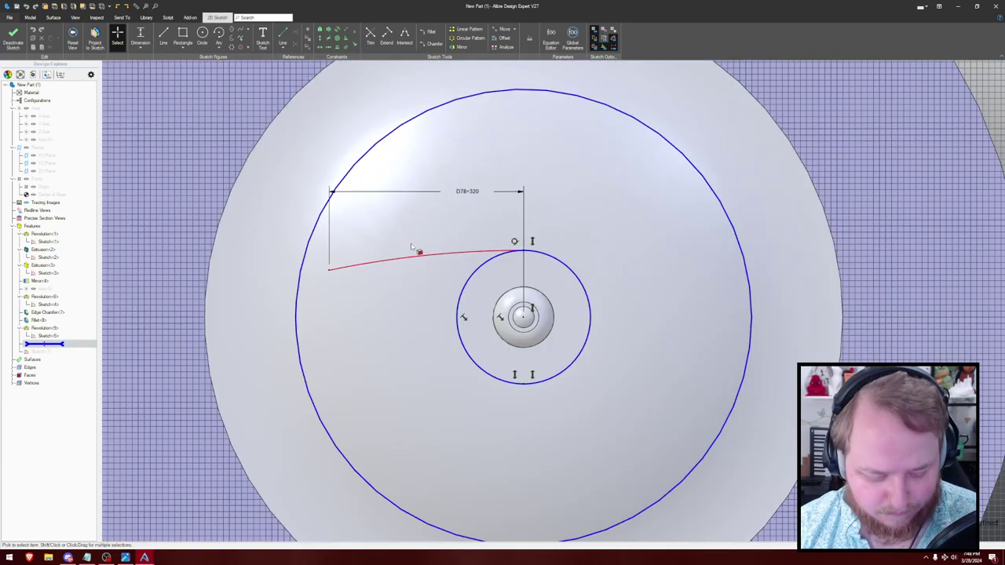
- Dimension the shallow arc's free end at a vertical distance of 78 mm from the saucer's centre
key("l")
left_click(523, 317)
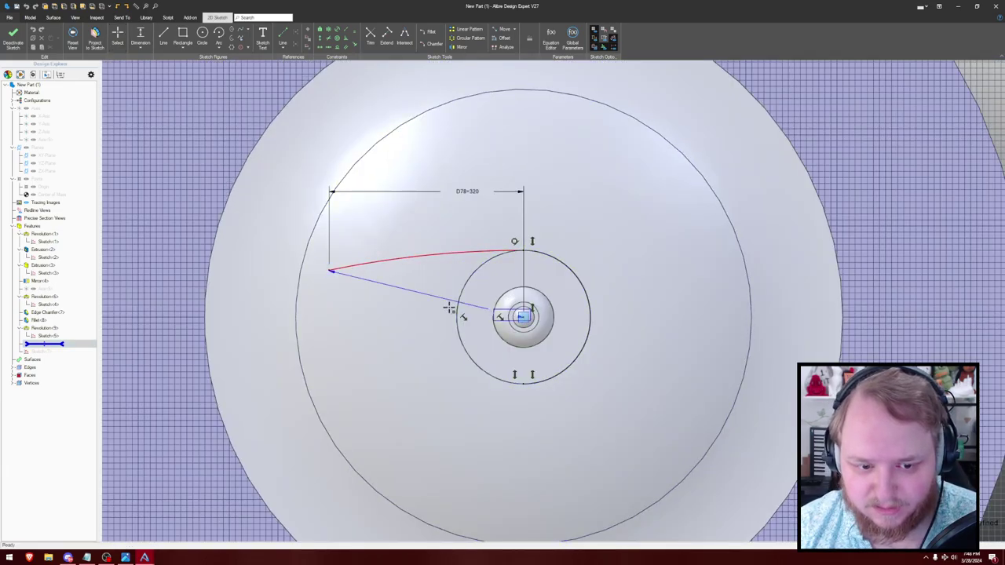
left_click(329, 269)
left_click(271, 291)
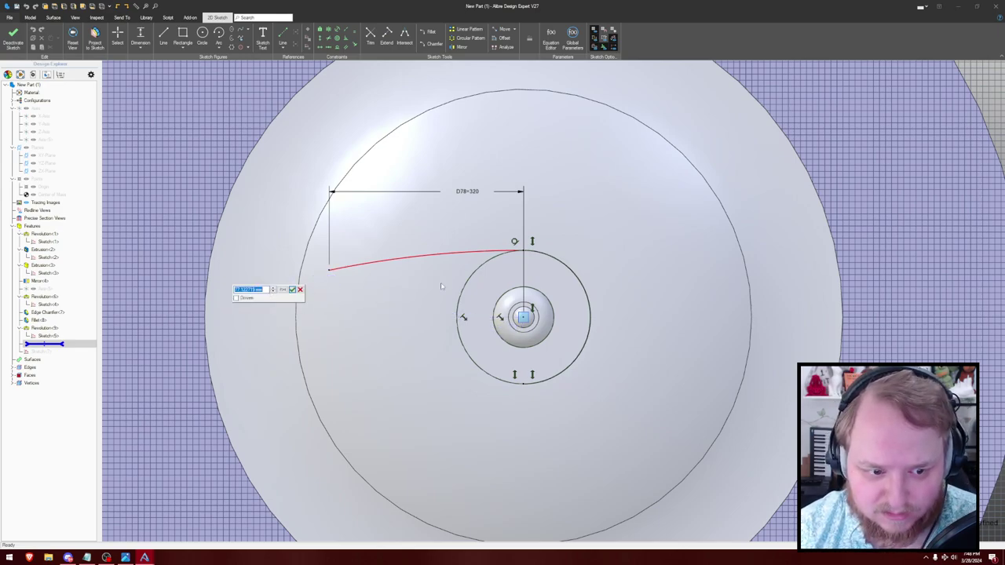
type("78")
key("Return")
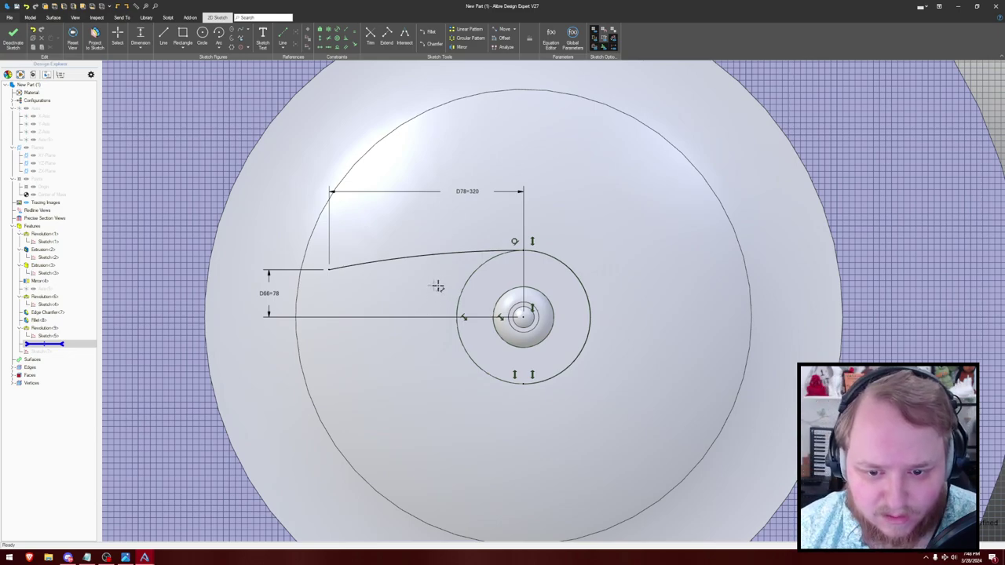
- Mirror the shallow arc across the X-axis to form the opposite side of the deck outline
left_click(461, 47)
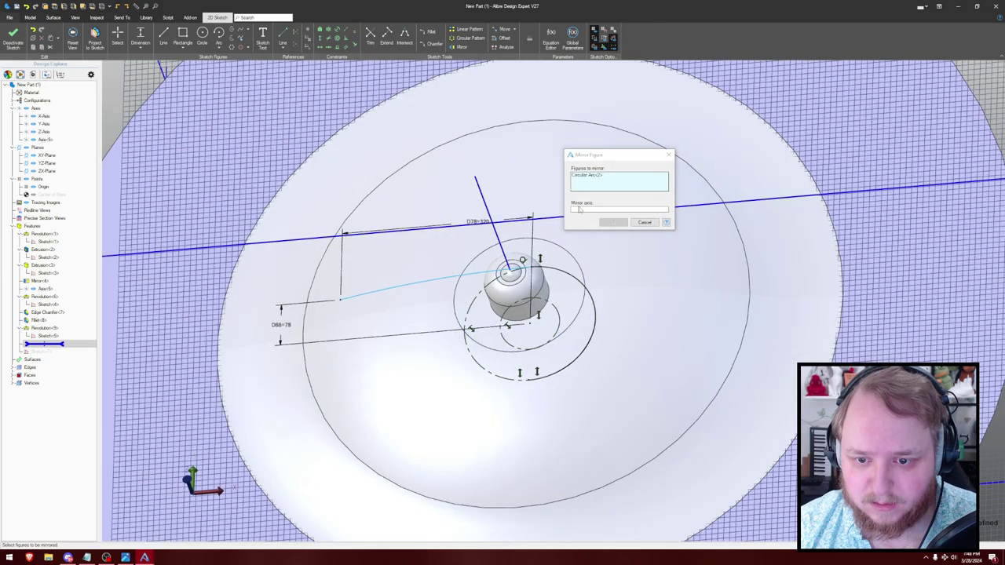
left_click(582, 209)
scroll(516, 214, "down", 5)
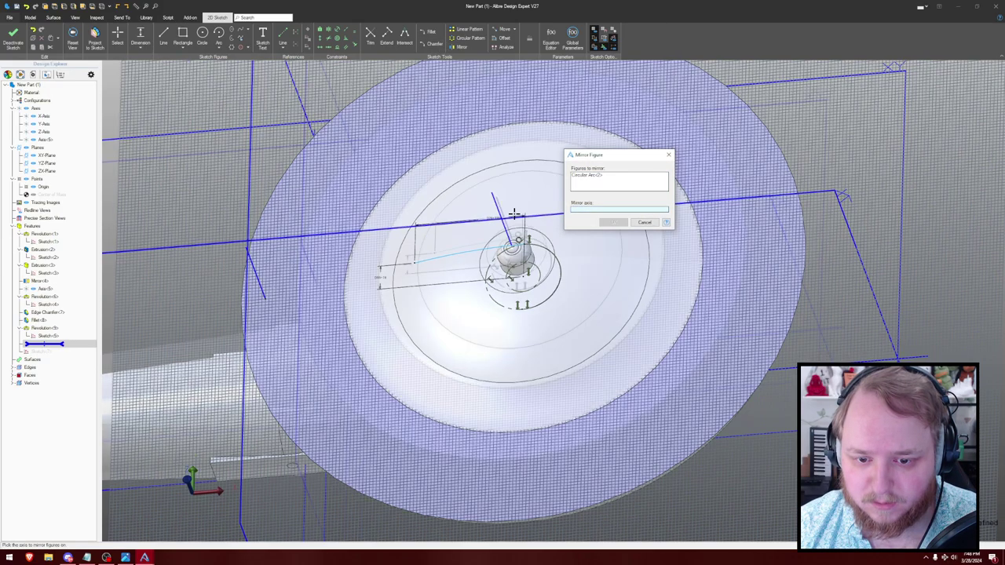
left_click(692, 290)
left_click(611, 221)
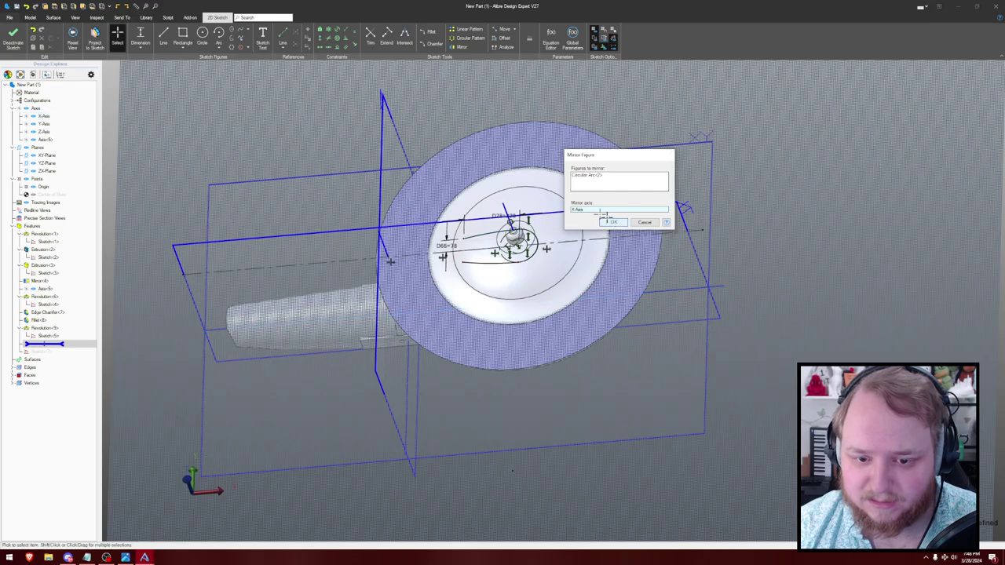
scroll(538, 191, "up", 5)
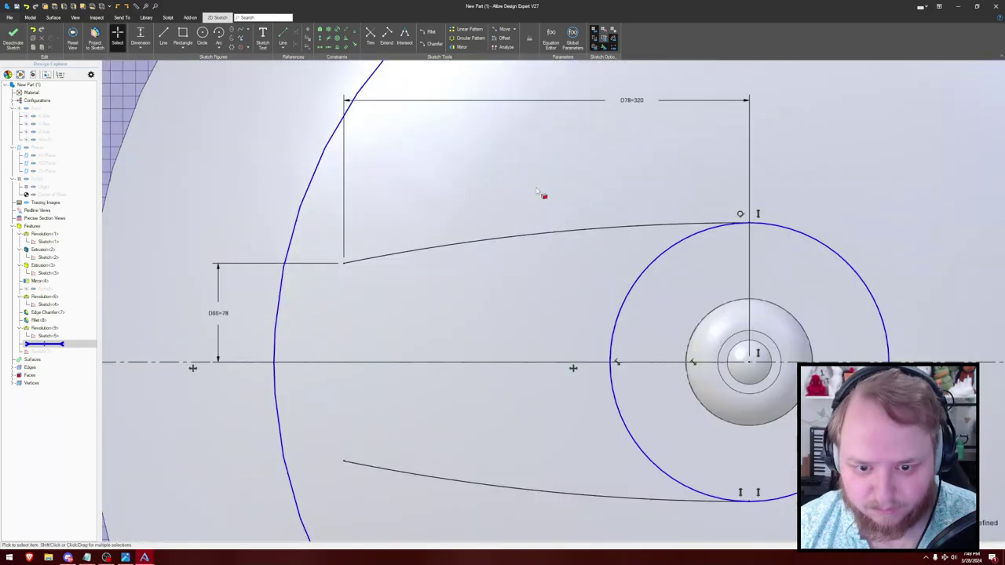
scroll(537, 190, "down", 5)
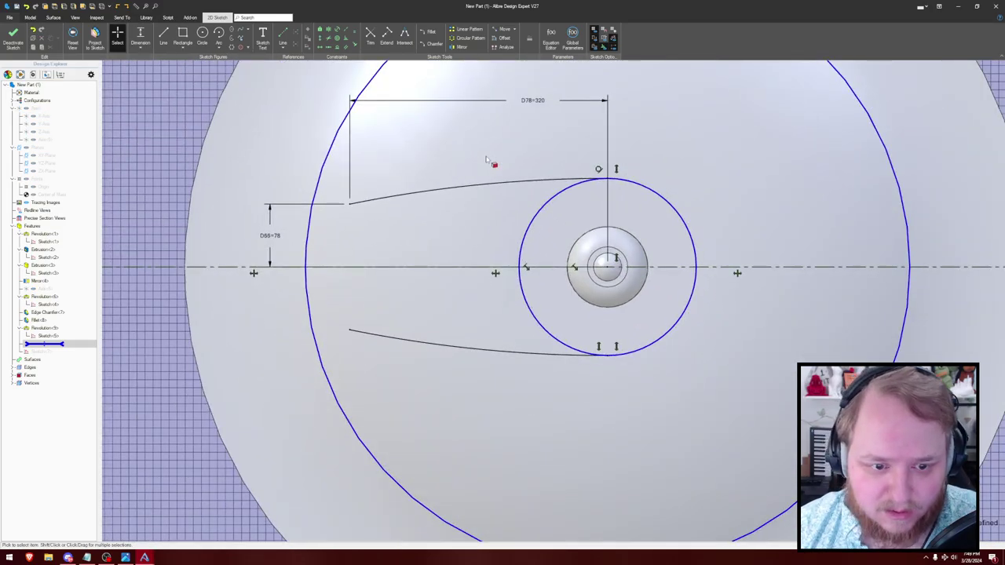
key("a")
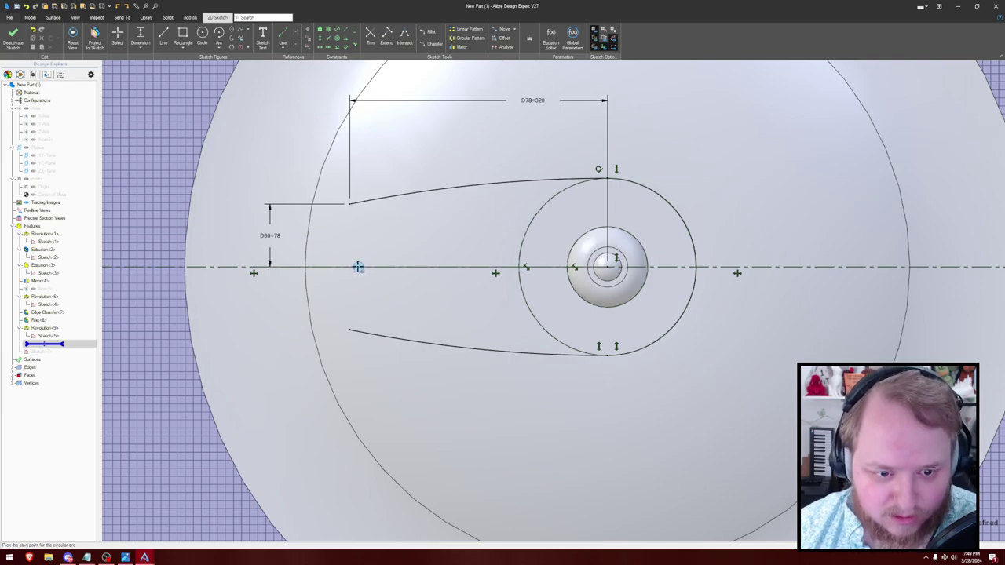
left_click(349, 267)
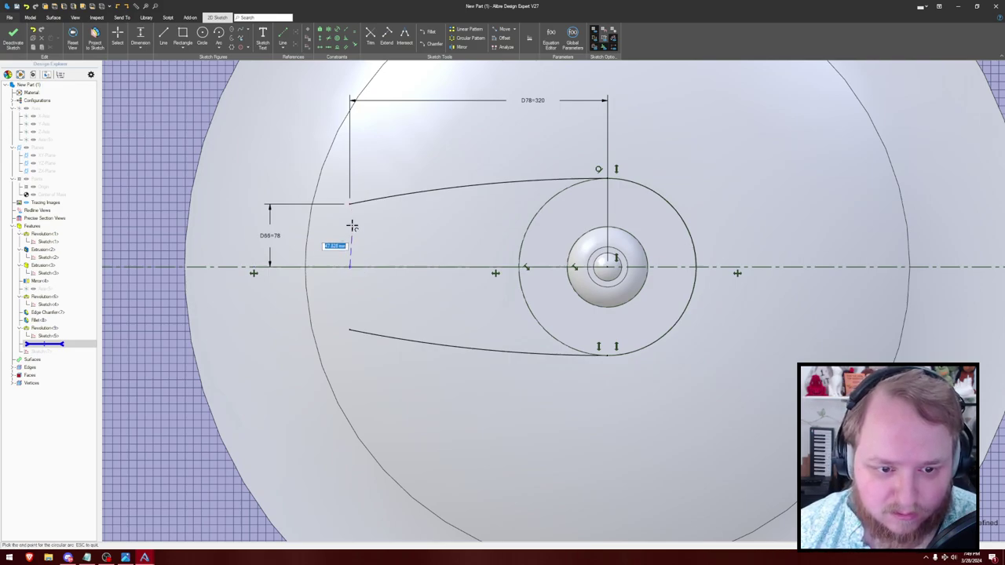
left_click(350, 205)
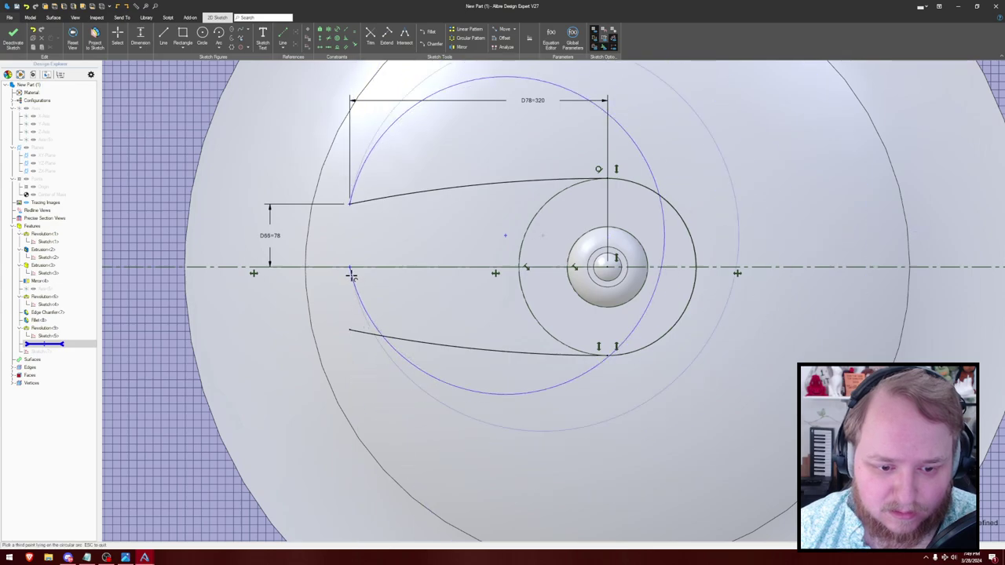
key("Escape")
- Close the outline's rear with an outward-bulging arc between the two shallow arcs' free ends and make it tangent to them
left_click(350, 329)
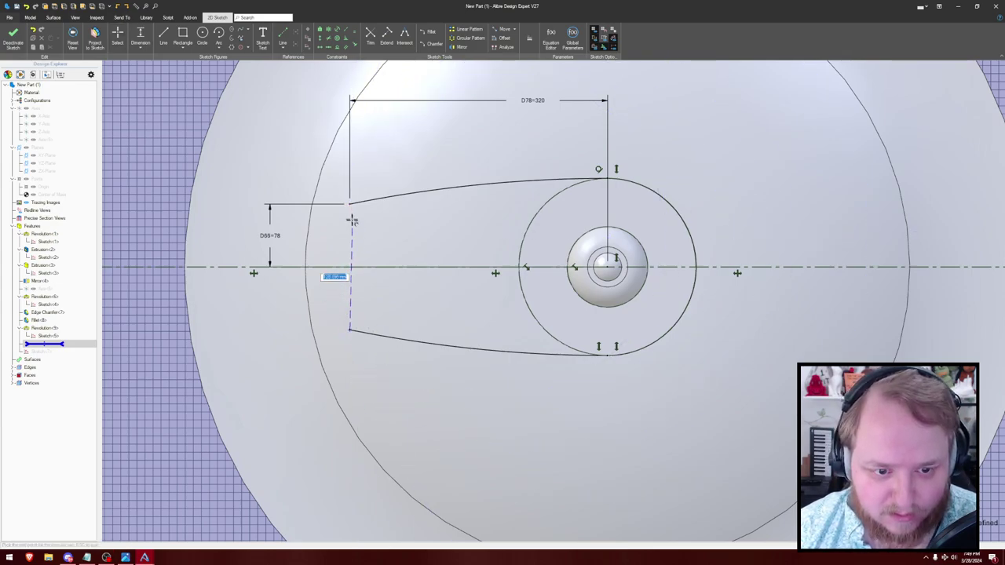
left_click(349, 204)
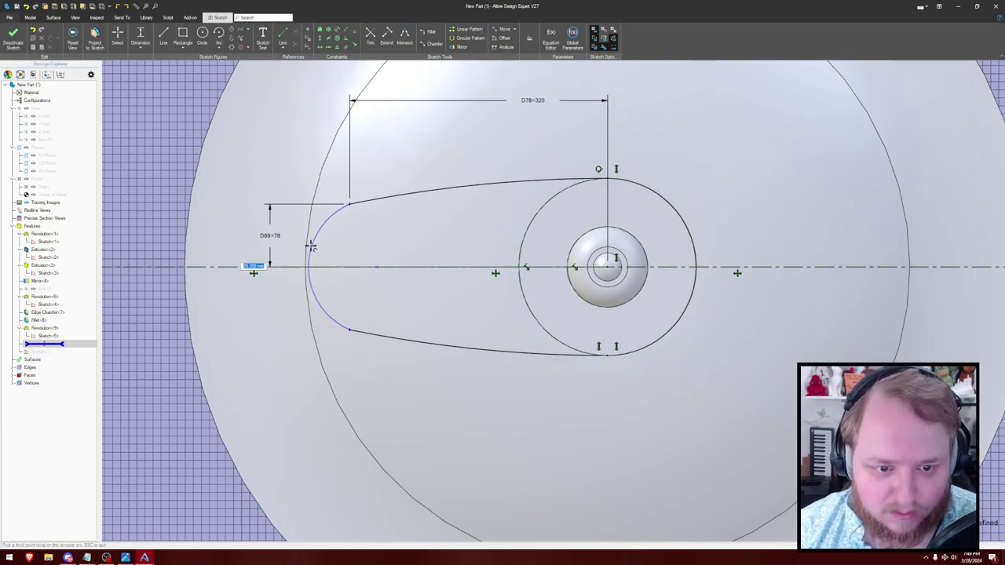
left_click(313, 247)
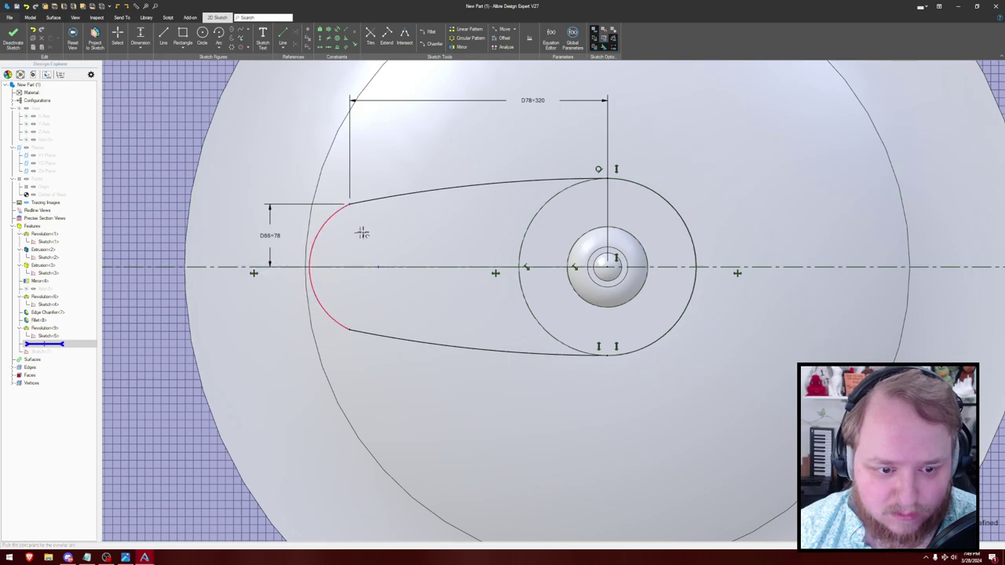
left_click(337, 212)
left_click(366, 203)
key("Escape")
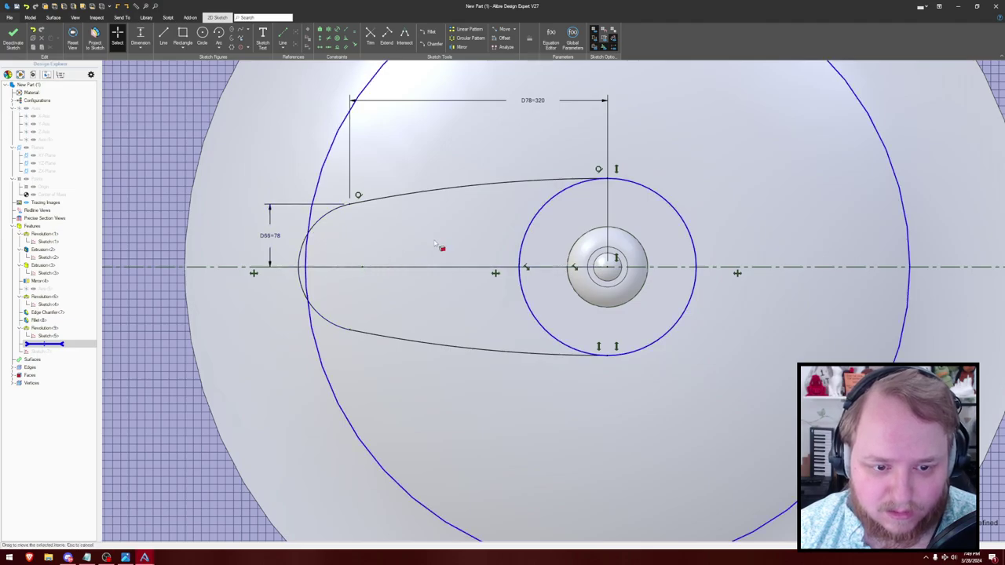
- Extrude the closed teardrop outline into a raised deck around the bridge dome and examine its side profile
middle_click_drag(406, 208, 323, 118)
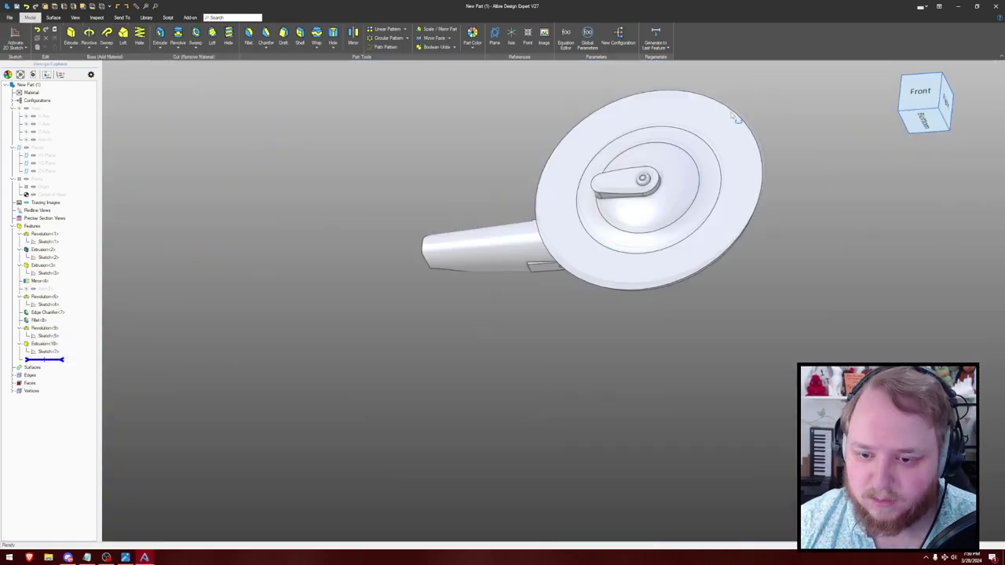
mouse_move(736, 117)
middle_mouse_down()
mouse_move(777, 92)
mouse_move(724, 132)
mouse_move(801, 109)
mouse_move(843, 72)
middle_mouse_up()
scroll(777, 92, "up", 4)
scroll(770, 124, "up", 5)
middle_click_drag(317, 90, 399, 99)
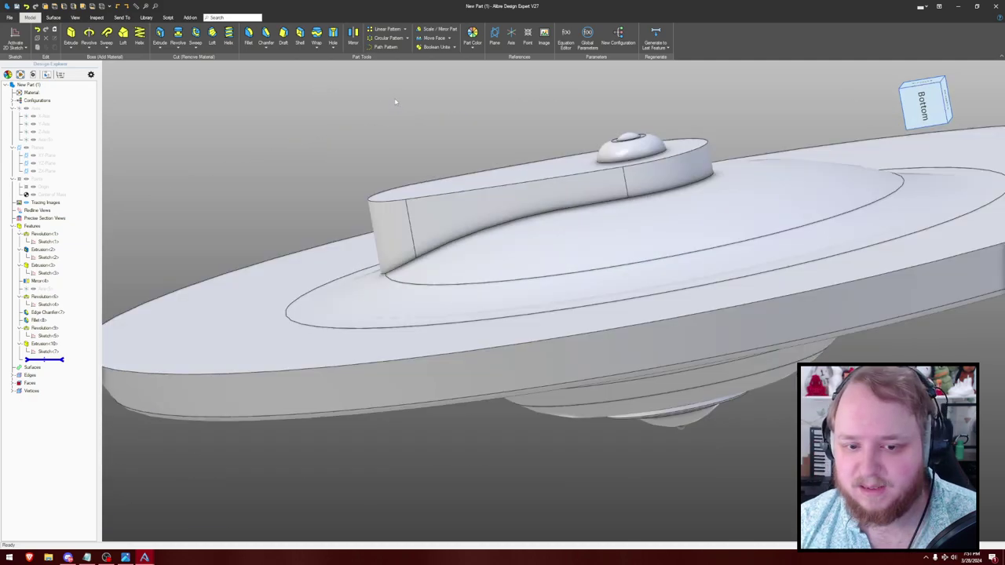
scroll(397, 100, "down", 2)
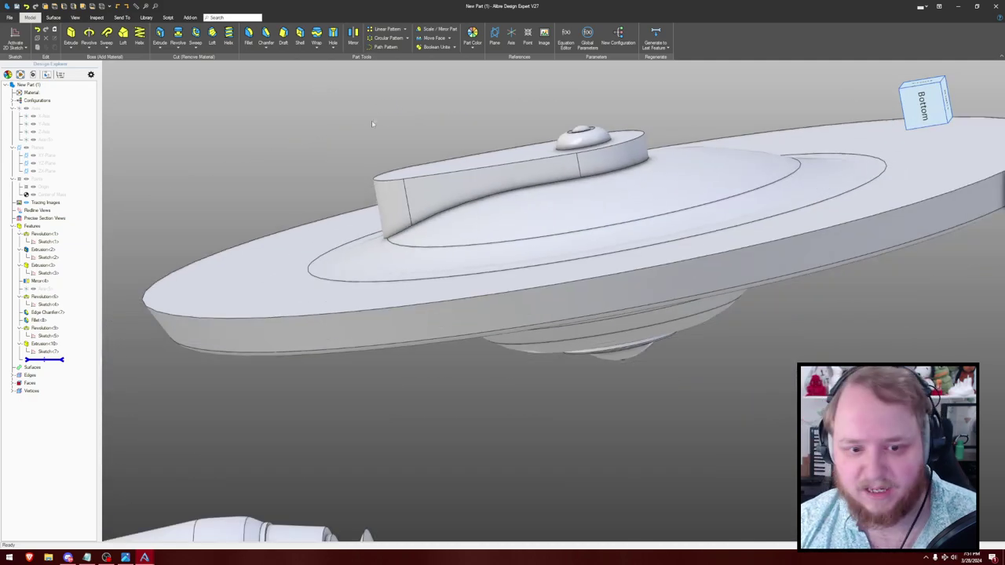
middle_click_drag(425, 161, 422, 152)
- On the lengthwise vertical centre plane, sketch a curved cut profile over the deck's rear, 300 mm long and 85 mm high, with a 25 mm high R37 end arc
key("ctrl+shift+r")
scroll(424, 151, "down", 2)
middle_click_drag(543, 111, 506, 173)
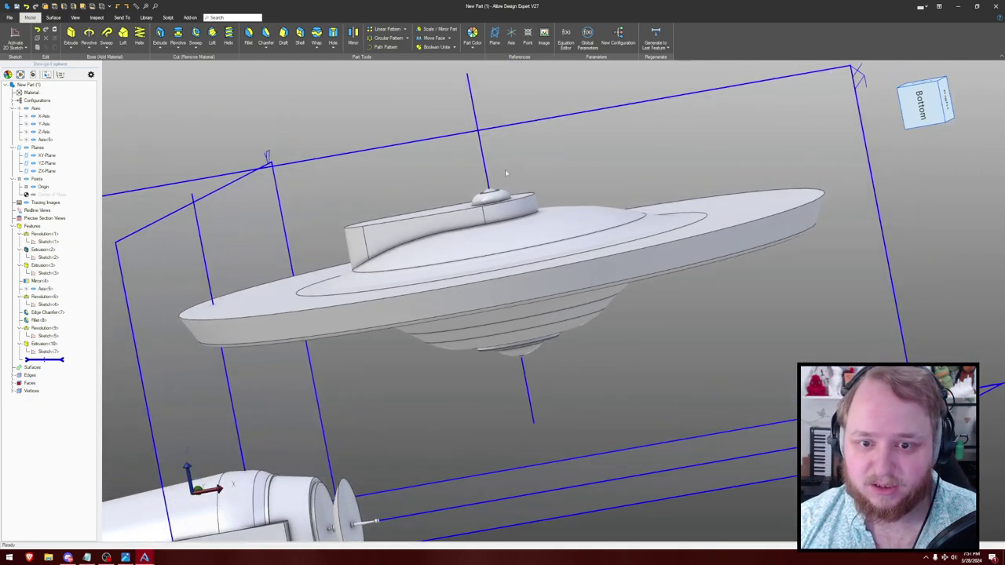
left_click(505, 169)
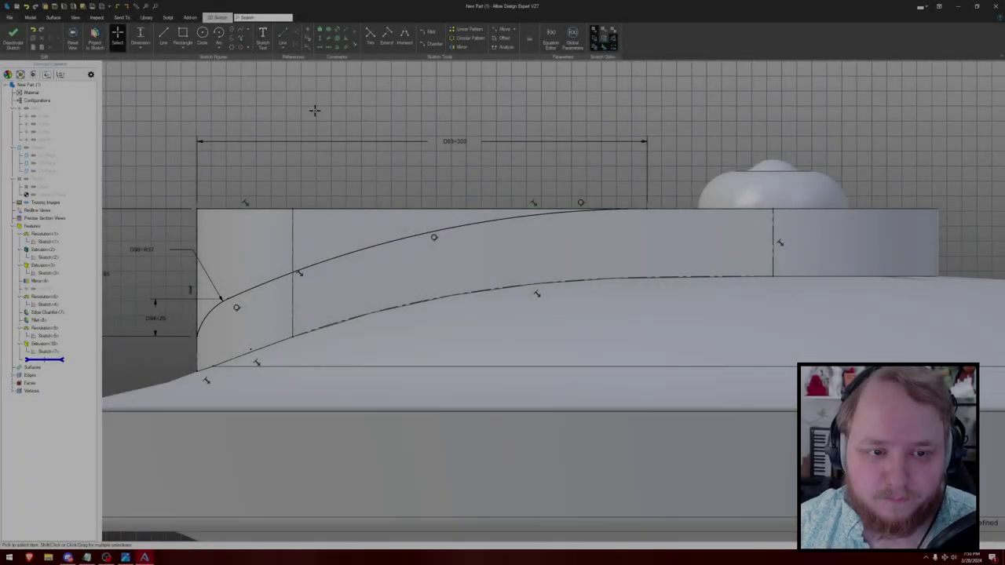
middle_click_drag(315, 107, 437, 108)
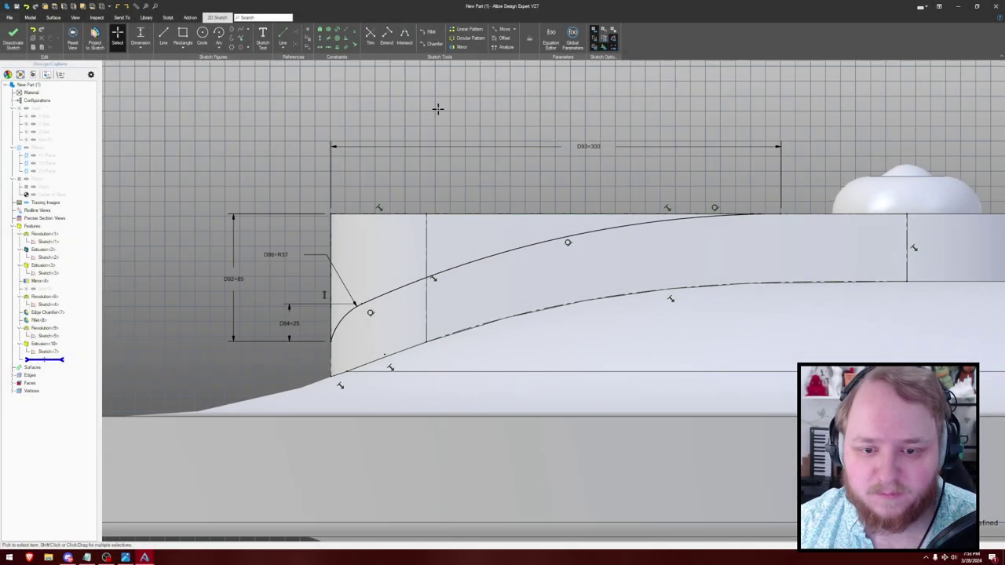
scroll(438, 107, "down", 2)
middle_click_drag(305, 123, 344, 119)
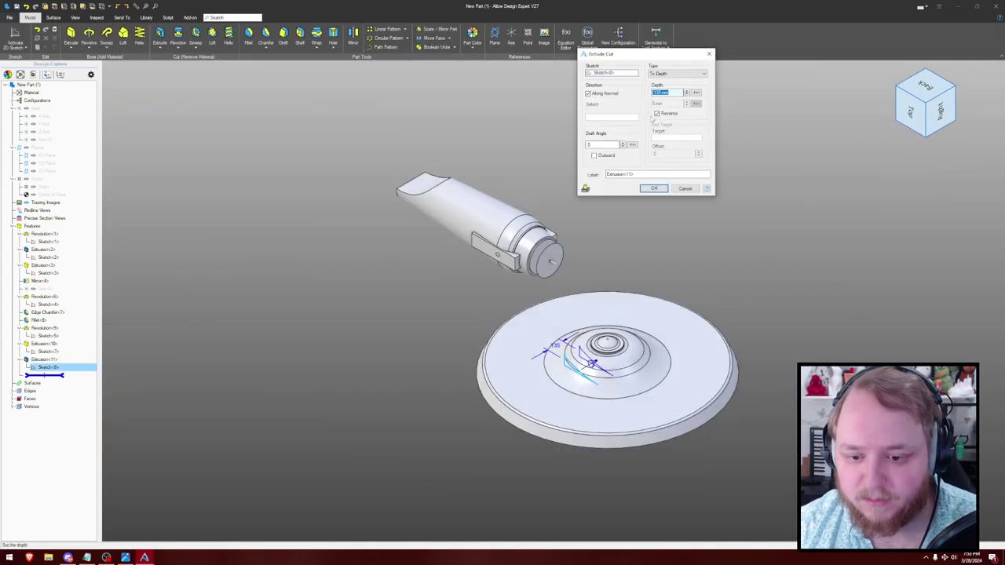
- Cut the curved profile through all of the raised deck so its rear slopes down toward the saucer
left_click(664, 75)
left_click(665, 86)
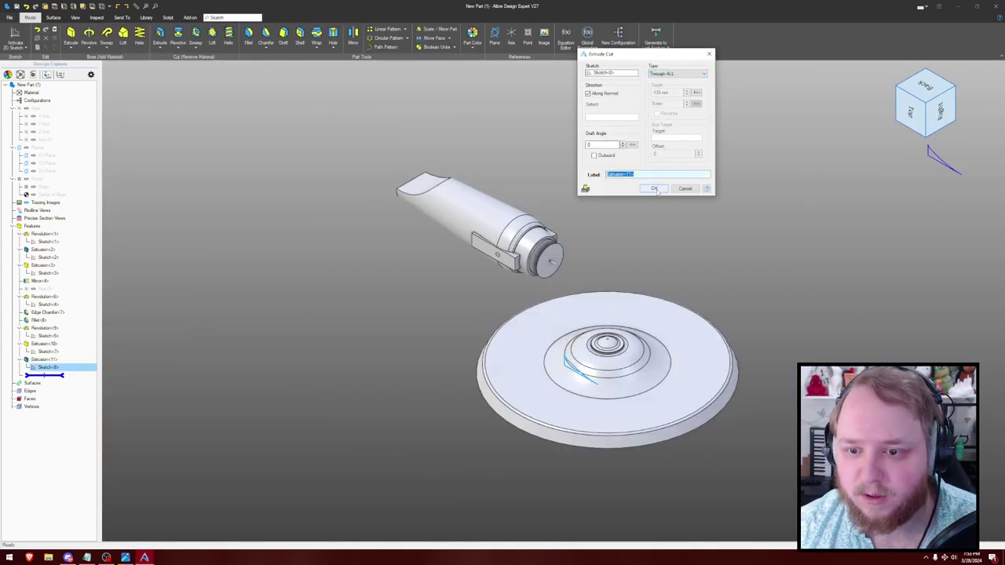
left_click(654, 189)
left_click(704, 231)
middle_click_drag(703, 231, 617, 272)
scroll(617, 270, "up", 5)
middle_click_drag(621, 149, 582, 190)
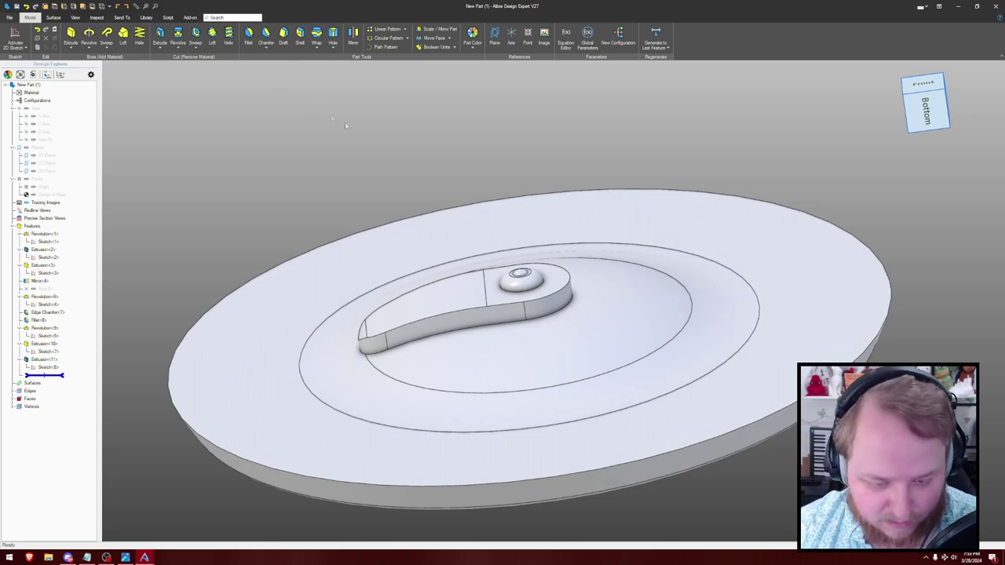
- Round the raised deck's upper edges with a constant-radius fillet of 37 mm
left_click(248, 35)
left_click(451, 279)
scroll(542, 287, "up", 3)
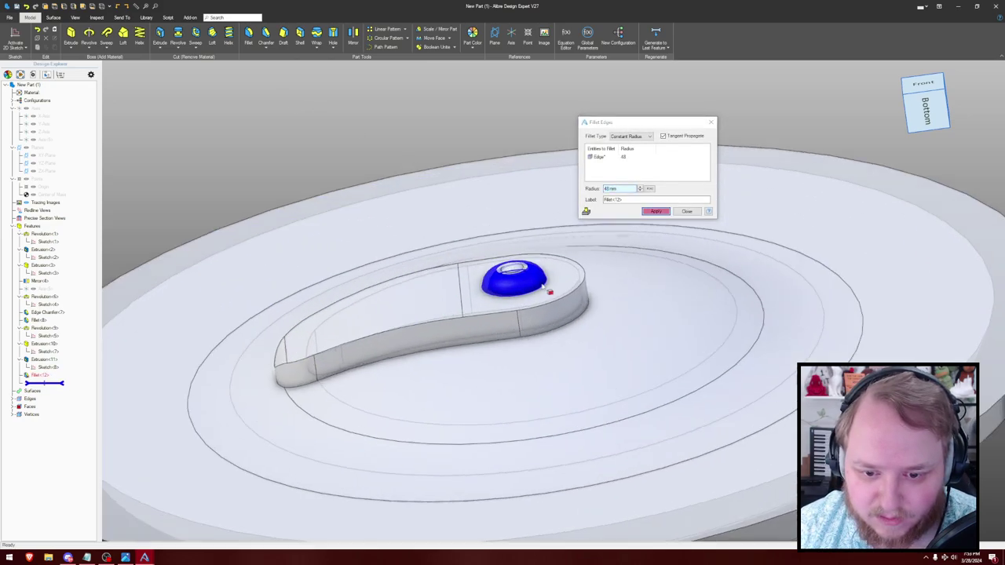
type("2")
left_click(629, 200)
middle_click_drag(539, 218, 361, 183)
left_click_drag(621, 189, 566, 196)
type("2.8")
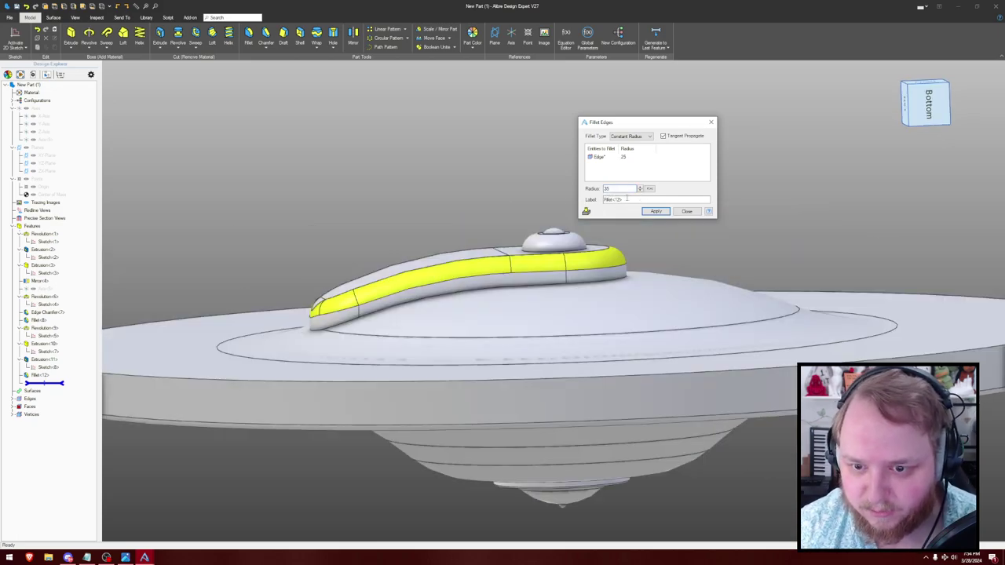
left_click(628, 198)
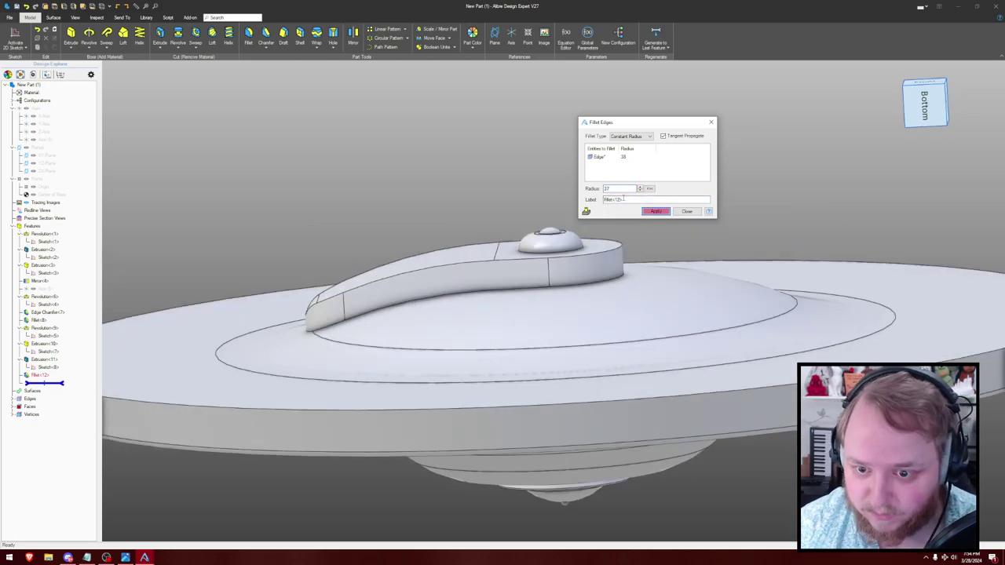
left_click(623, 199)
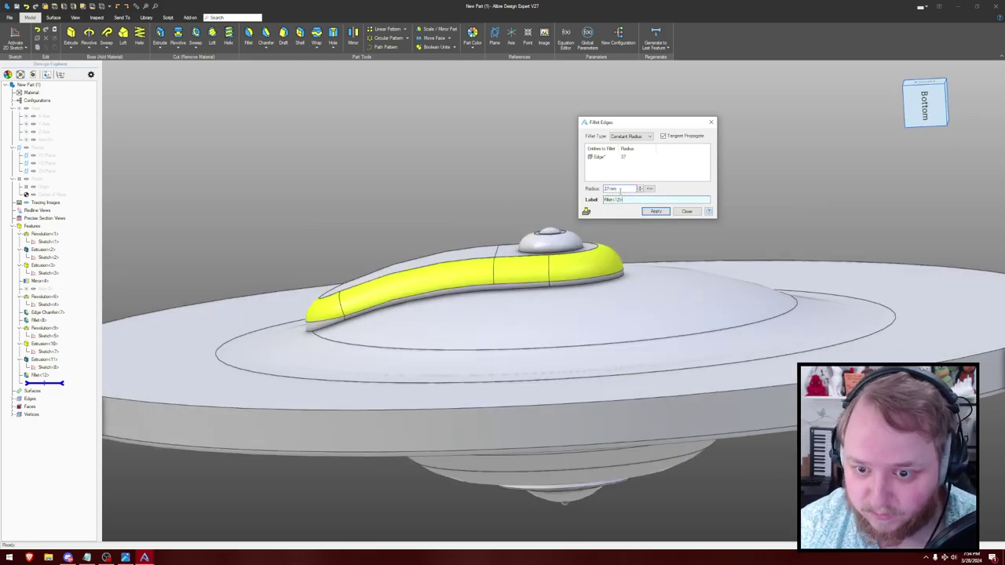
left_click(646, 212)
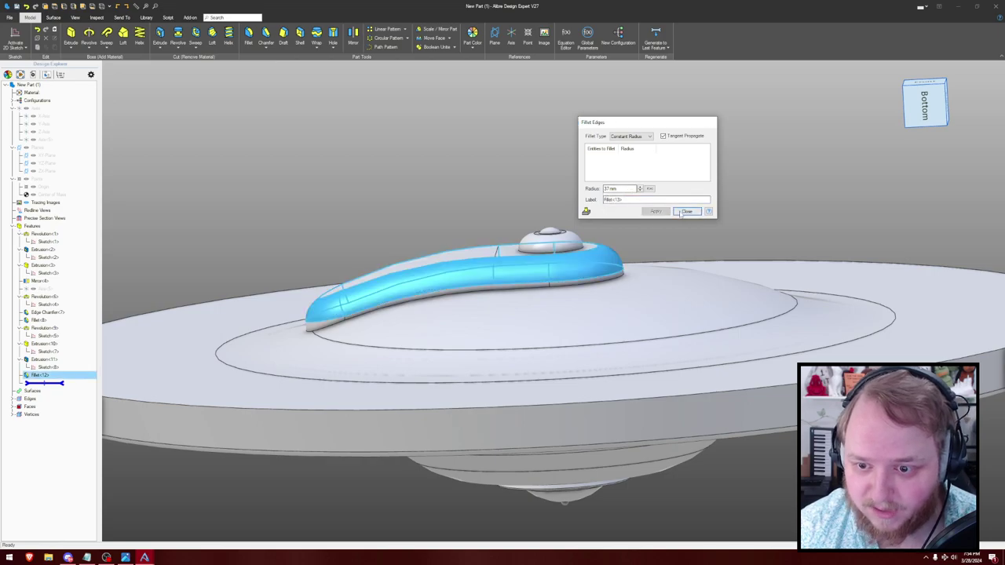
left_click(682, 213)
middle_click_drag(519, 188, 432, 178)
scroll(438, 170, "down", 3)
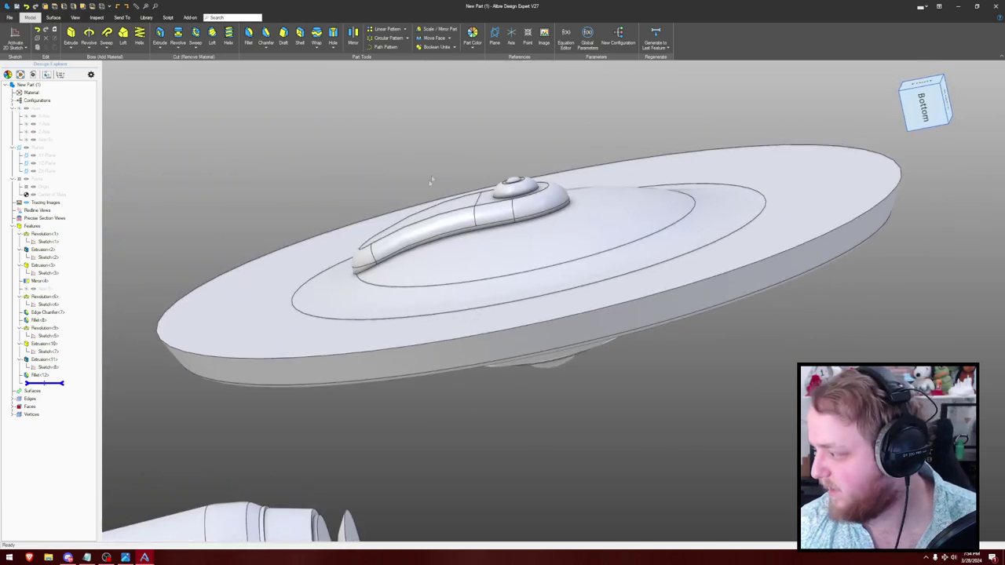
- On the ZX-plane, sketch a 45 by 30 mm rectangle reaching 15 mm above the deck, its rear side 55 mm behind the dome's upper rim
left_click(125, 558)
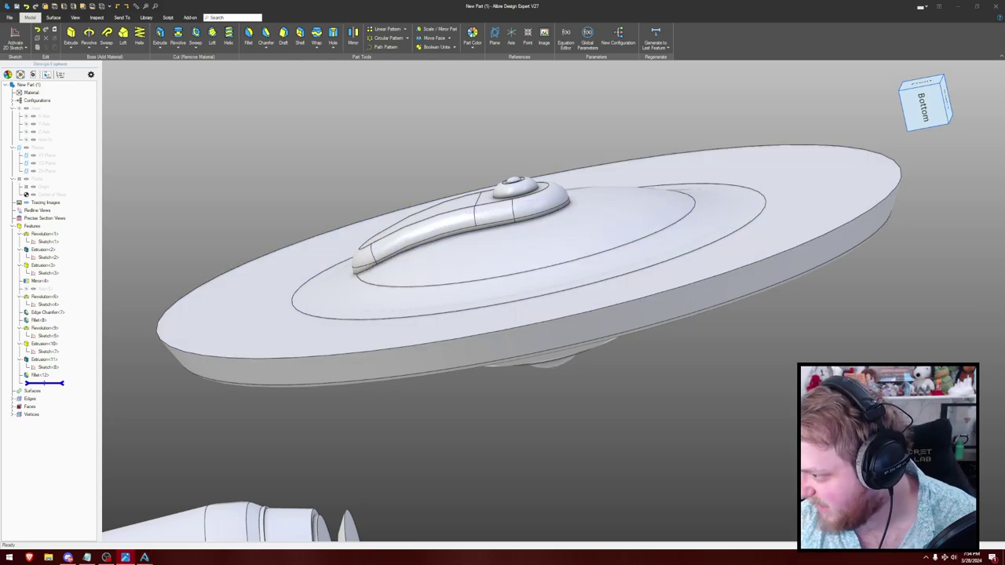
middle_click_drag(565, 127, 495, 148)
key("ctrl+shift+r")
scroll(495, 149, "down", 2)
key("ctrl+k")
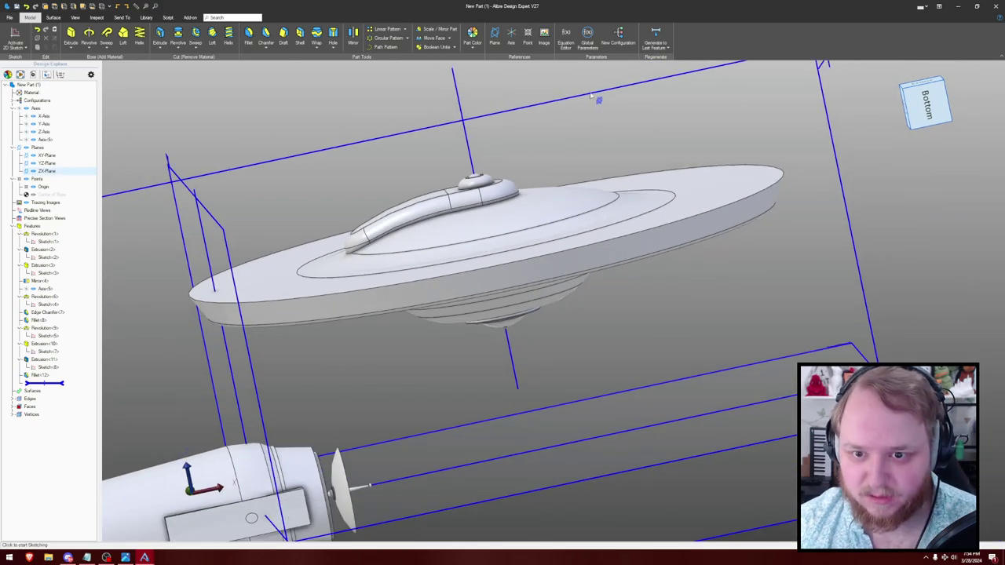
left_click(592, 93)
key("ctrl+shift+r")
key("r")
scroll(666, 152, "up", 3)
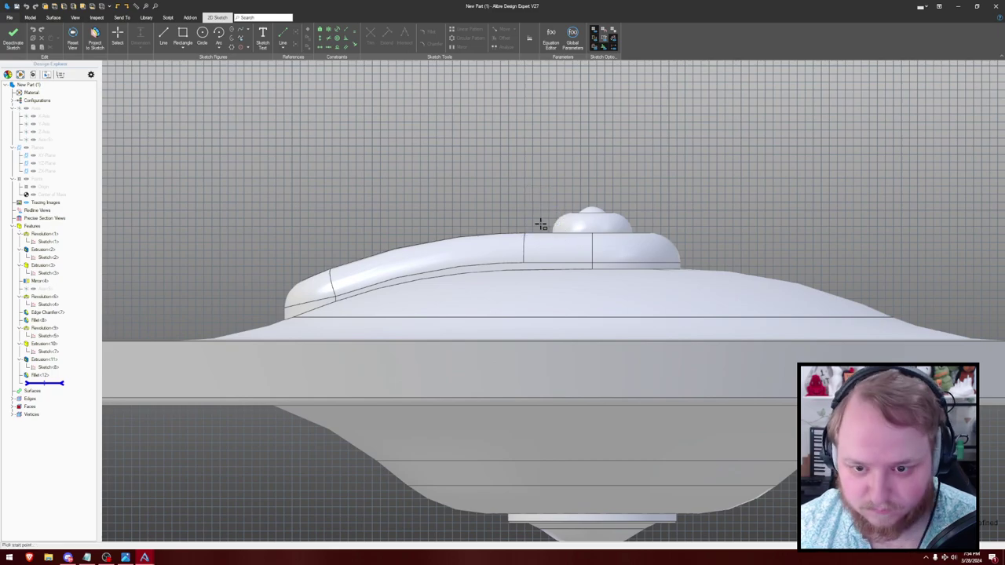
left_click(540, 223)
left_click(589, 253)
scroll(658, 147, "up", 2)
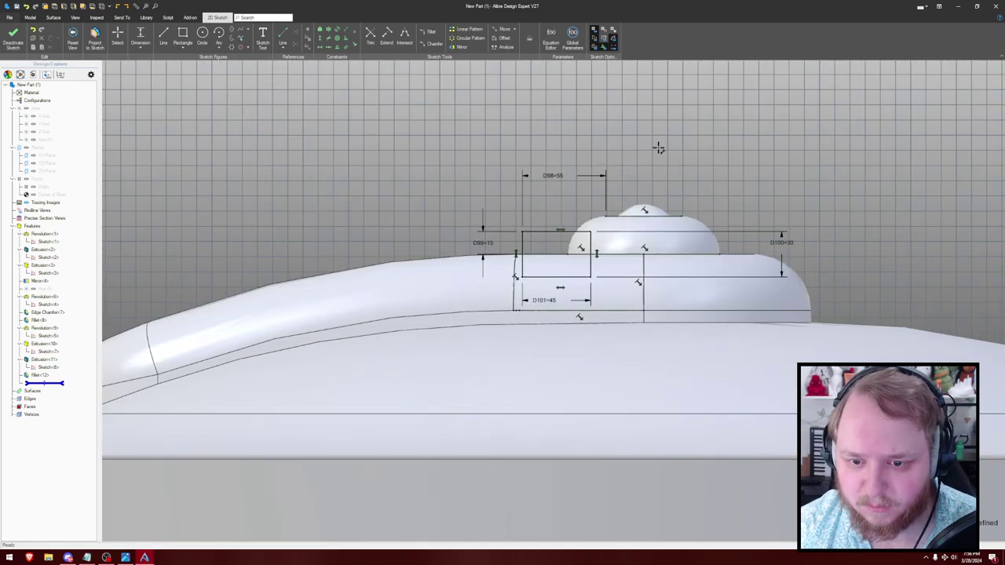
scroll(663, 144, "down", 2)
- Extrude the rectangle symmetrically about its sketch plane as a mid-plane boss, forming a small block behind the bridge dome
key("e")
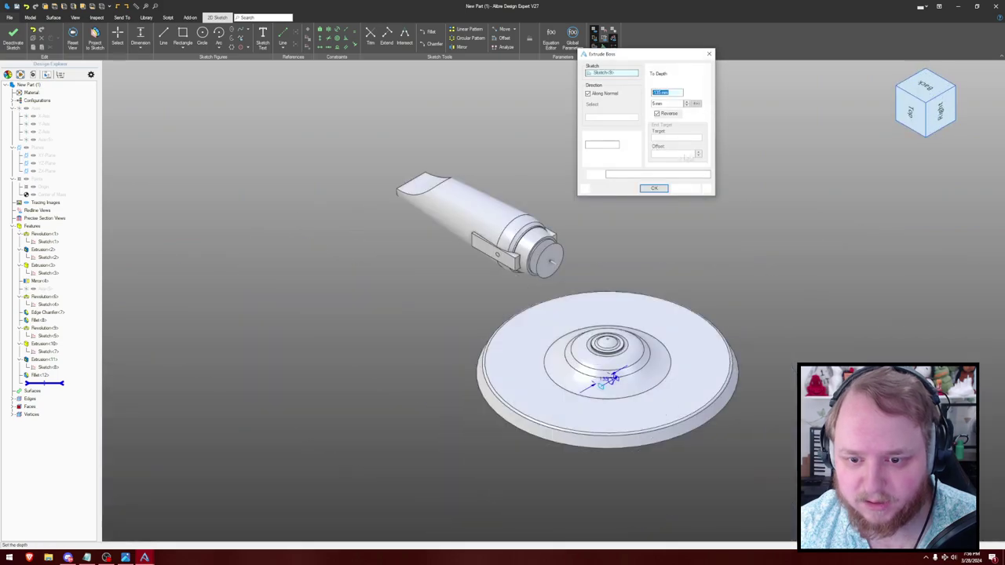
left_click(674, 76)
left_click(676, 90)
type("5")
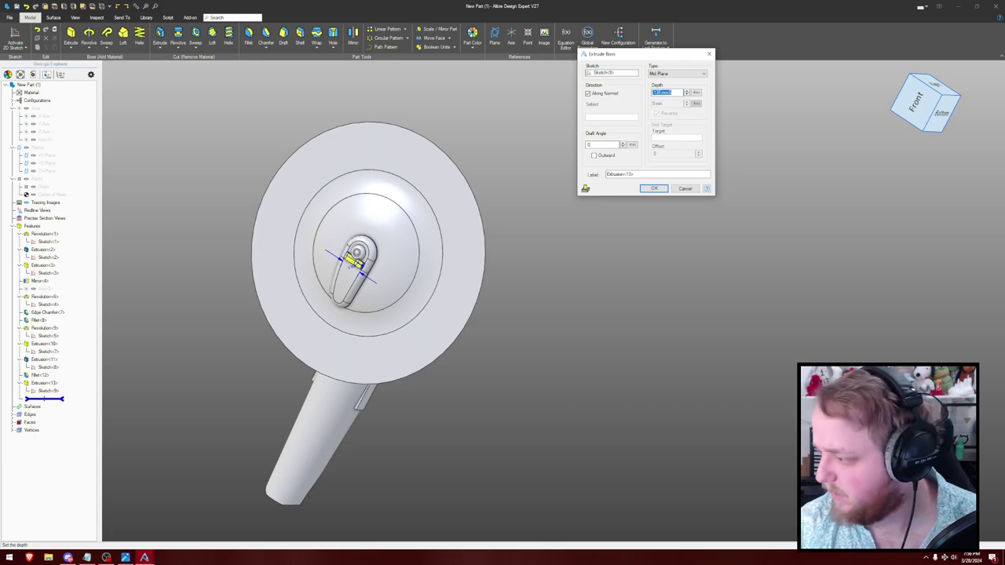
key("Return")
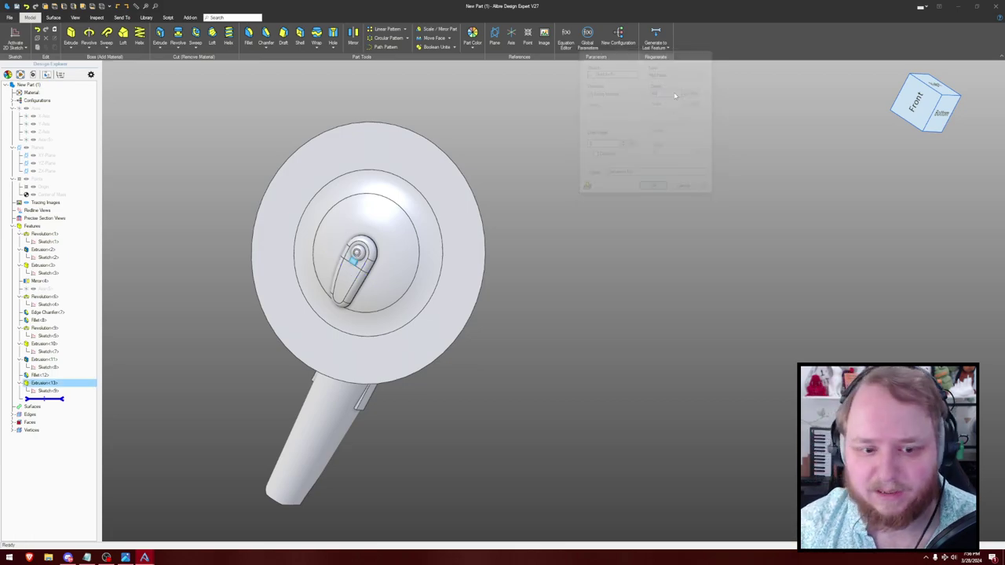
middle_click_drag(604, 163, 672, 166)
scroll(532, 170, "up", 3)
scroll(661, 184, "up", 3)
scroll(660, 193, "down", 4)
middle_click_drag(654, 203, 658, 151)
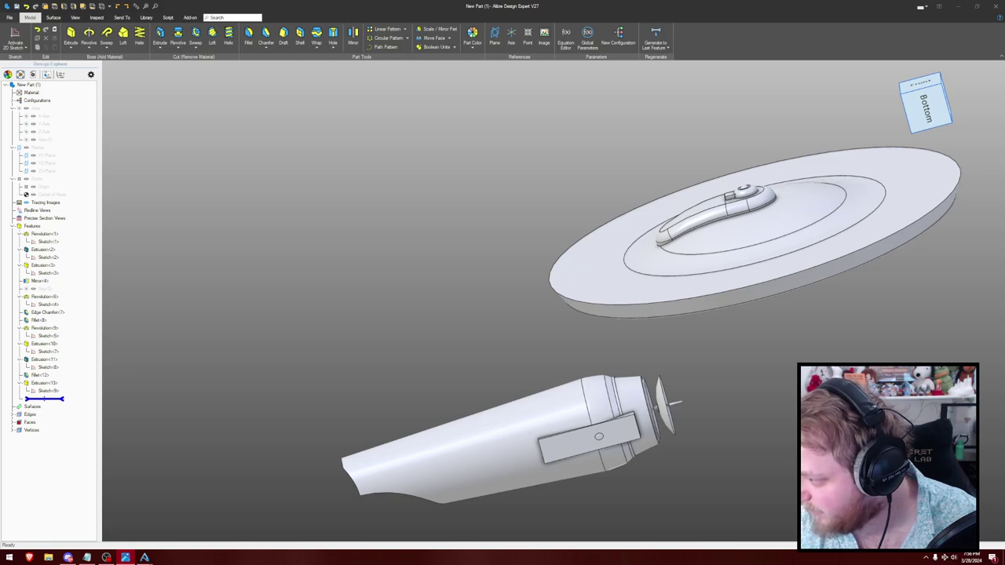
middle_click_drag(857, 296, 832, 314)
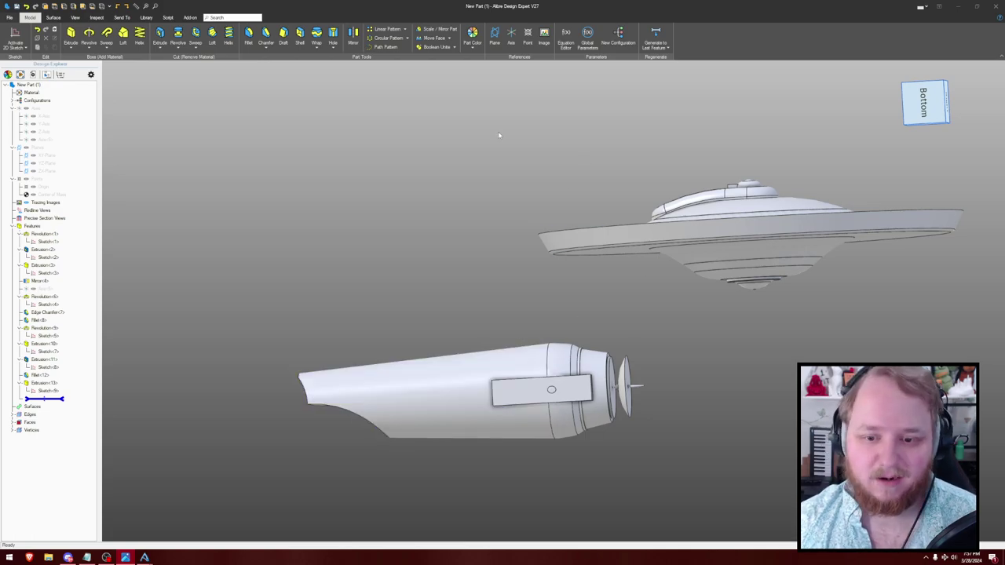
- Start a sketch on the ZX-plane and project the lower hull's edges and the saucer's underside edge into it
middle_click_drag(500, 135, 503, 135)
key("ctrl+shift+r")
scroll(625, 135, "down", 2)
left_click(689, 143)
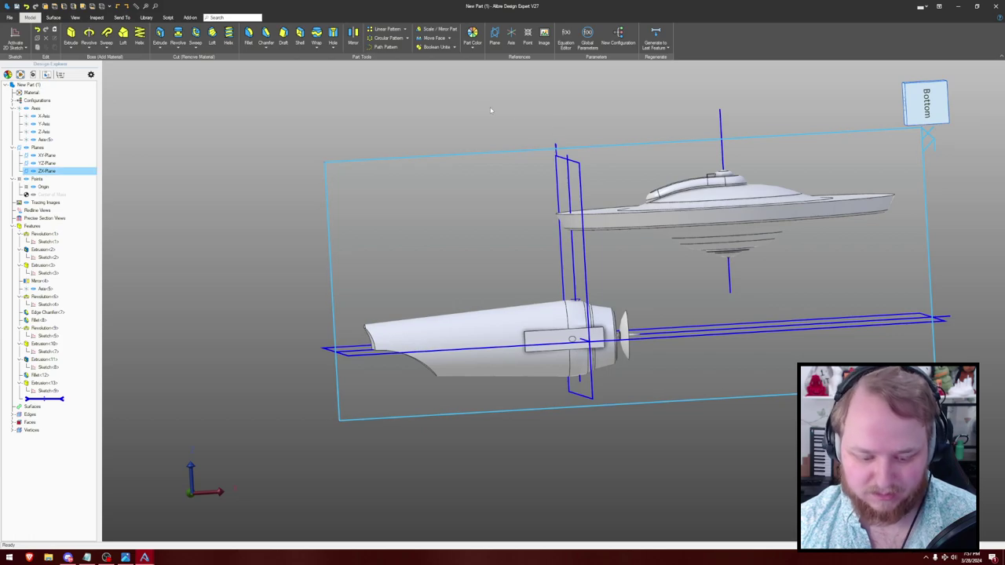
key("ctrl+k")
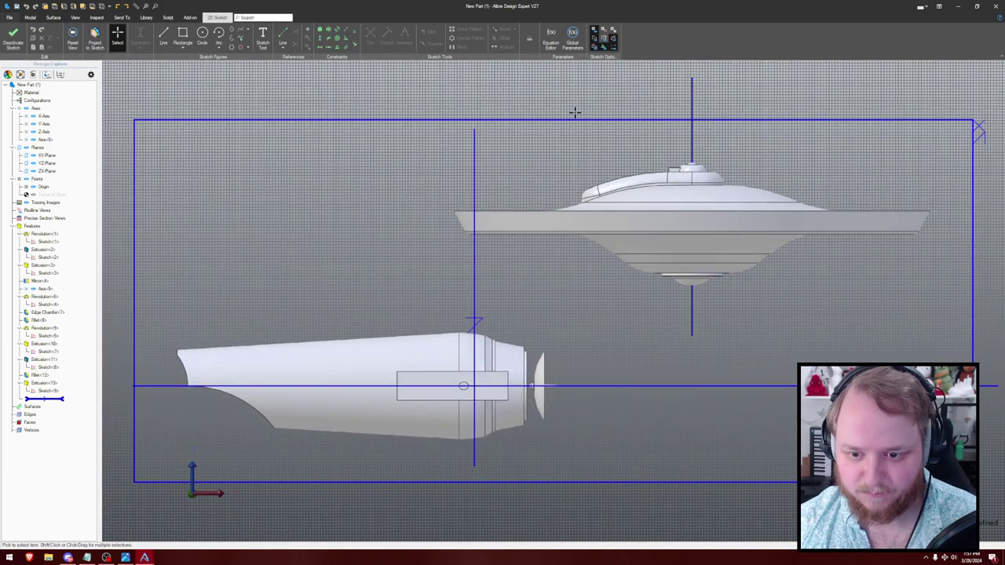
key("ctrl+shift+r")
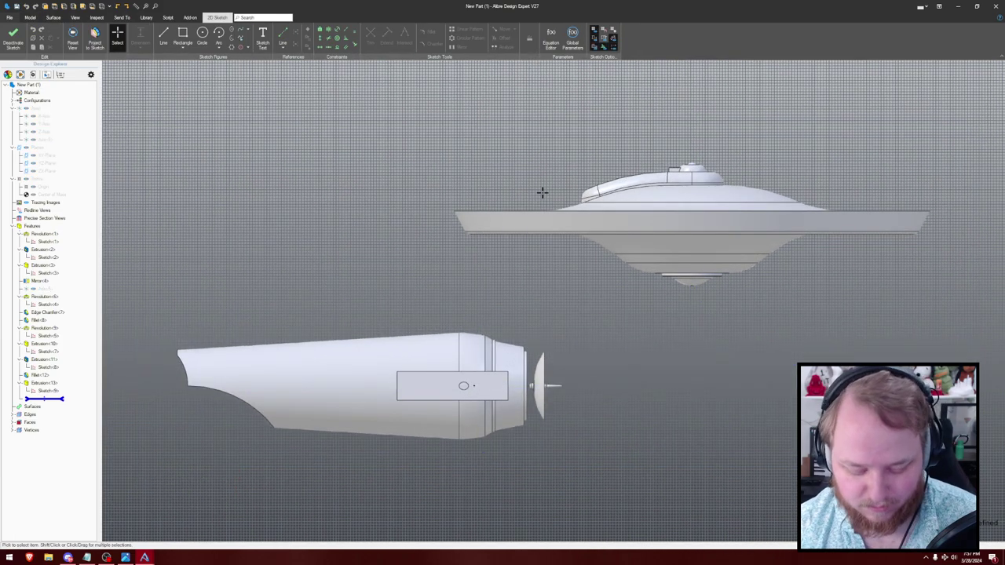
key("l")
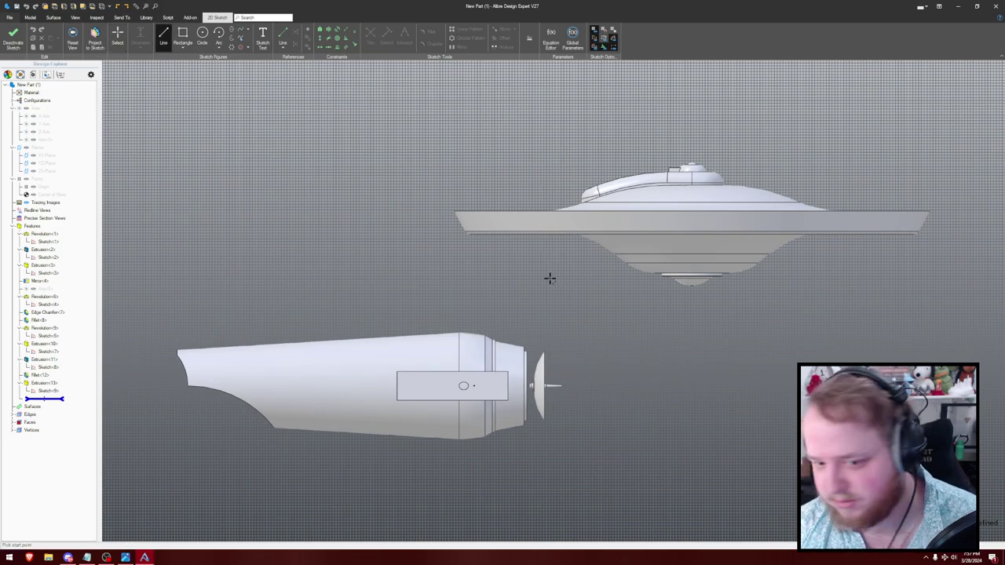
key("p")
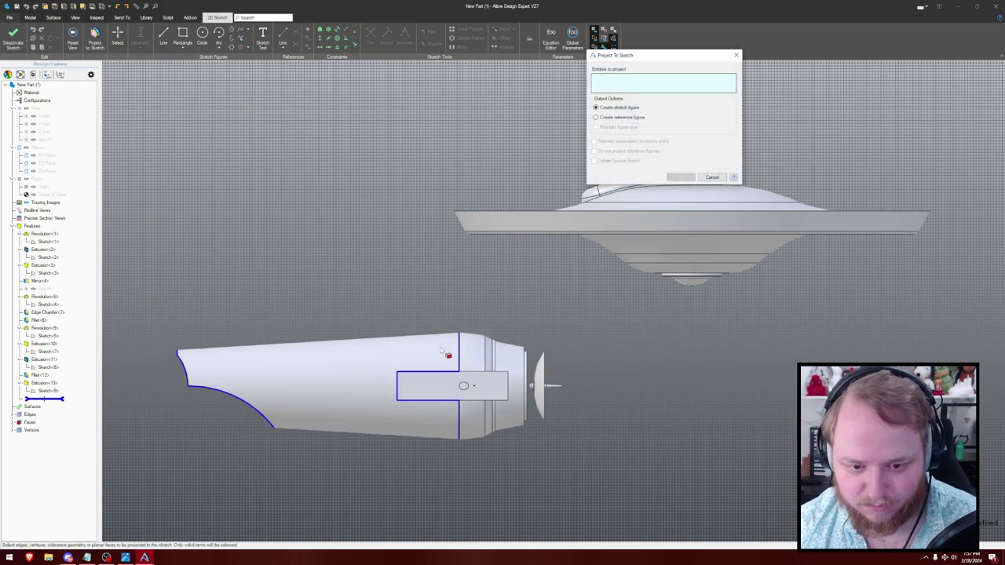
left_click(447, 354)
left_click(682, 177)
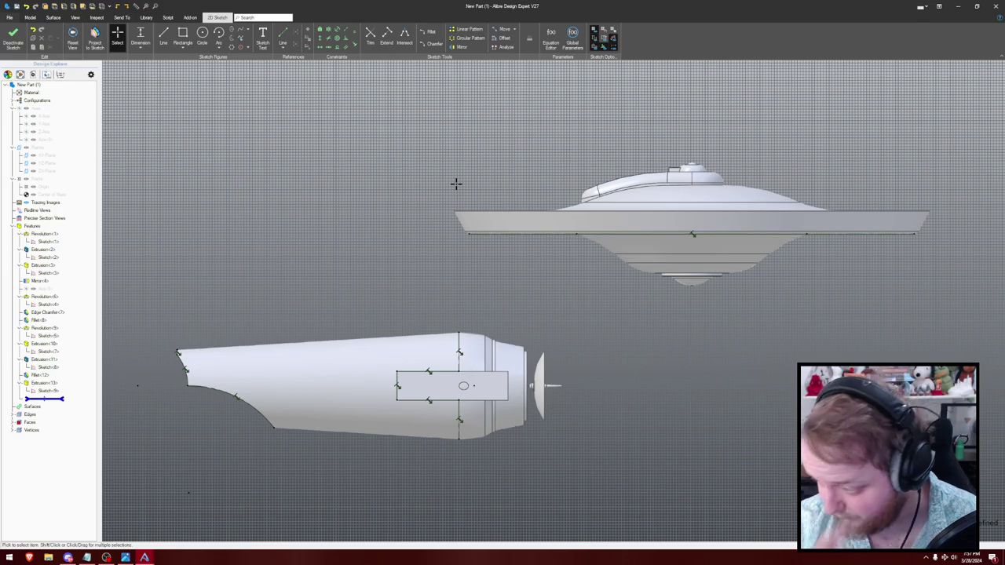
- Draw a line along the lower hull's upper edge to its rear corner and reopen the sketch for editing
key("l")
left_click(460, 335)
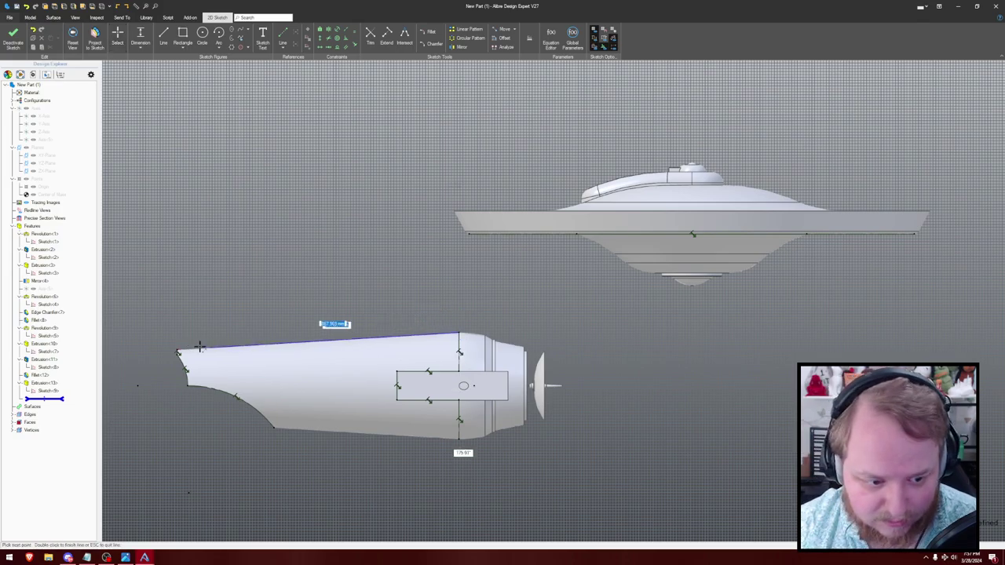
scroll(177, 353, "up", 5)
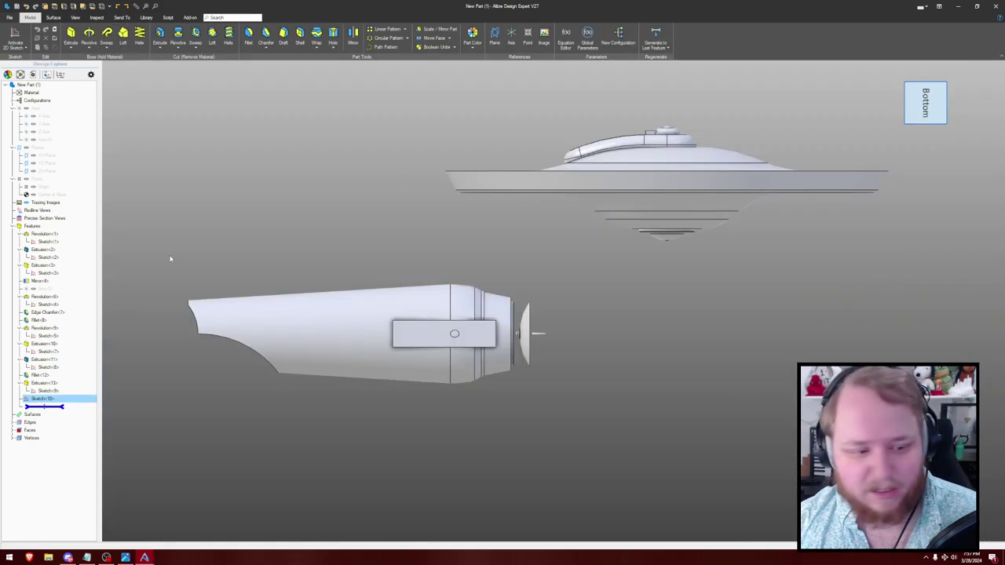
right_click(66, 400)
left_click(90, 405)
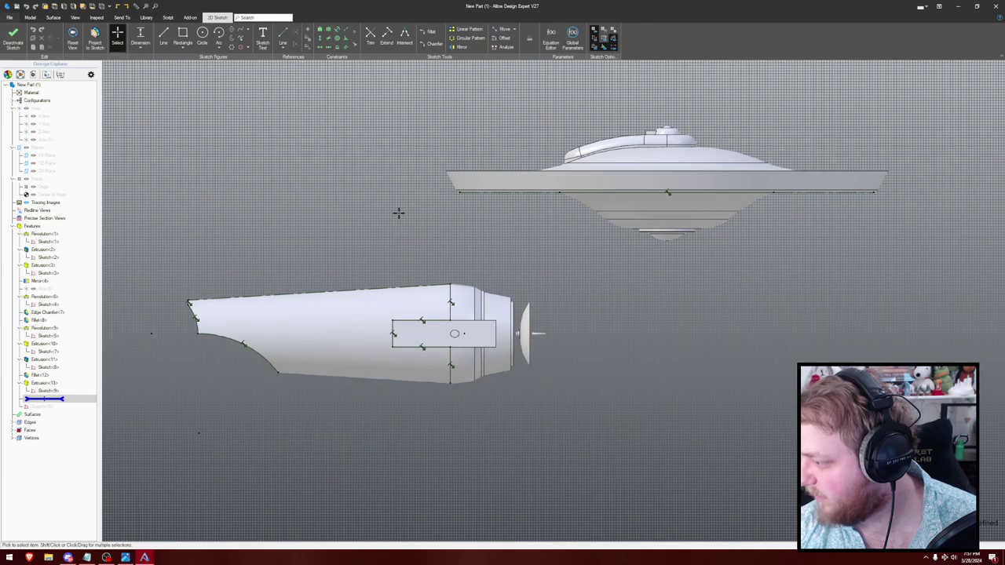
- Sketch a closed four-sided neck outline slanting from inside the saucer's rear rim down to just inside the lower hull's upper edge
key("l")
left_click(457, 184)
left_click(569, 183)
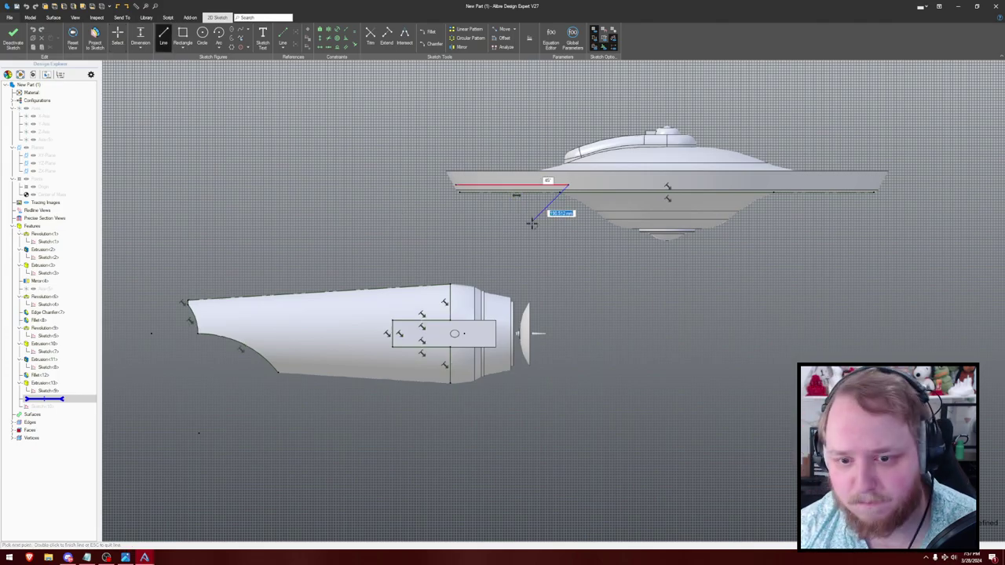
left_click(447, 287)
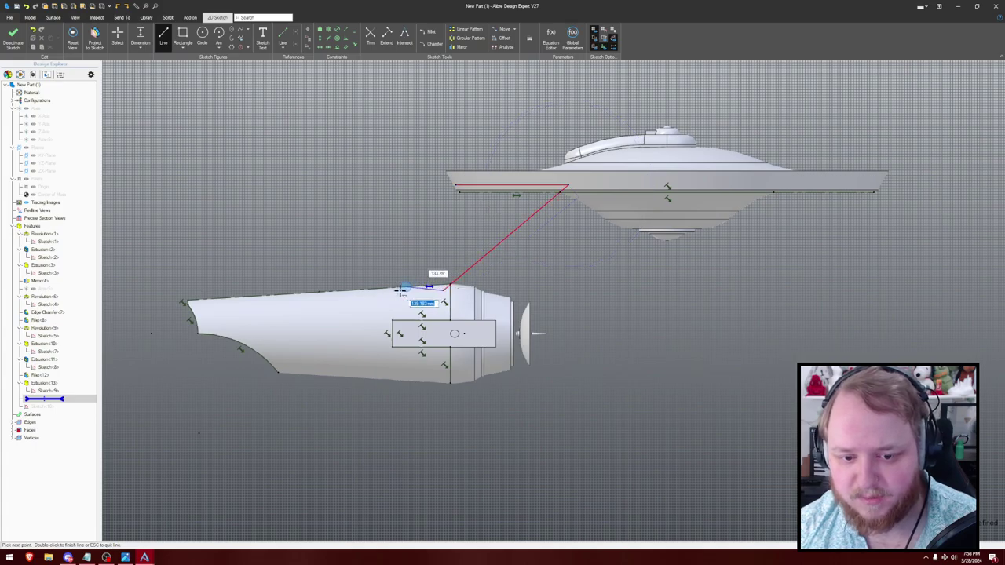
left_click(357, 296)
left_click(454, 185)
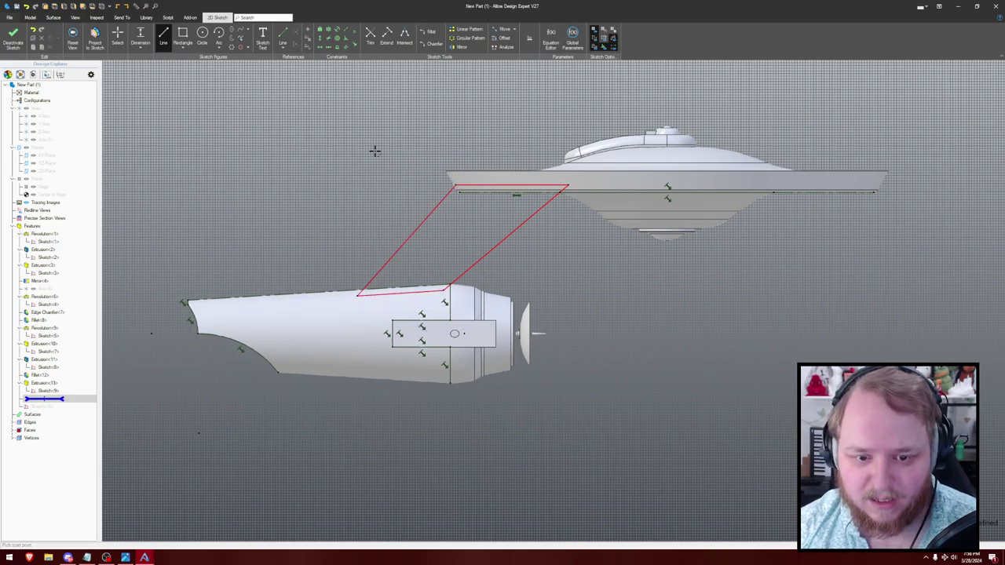
key("Escape")
- Set the length of the neck outline's horizontal upper line to 450 mm
scroll(397, 189, "up", 2)
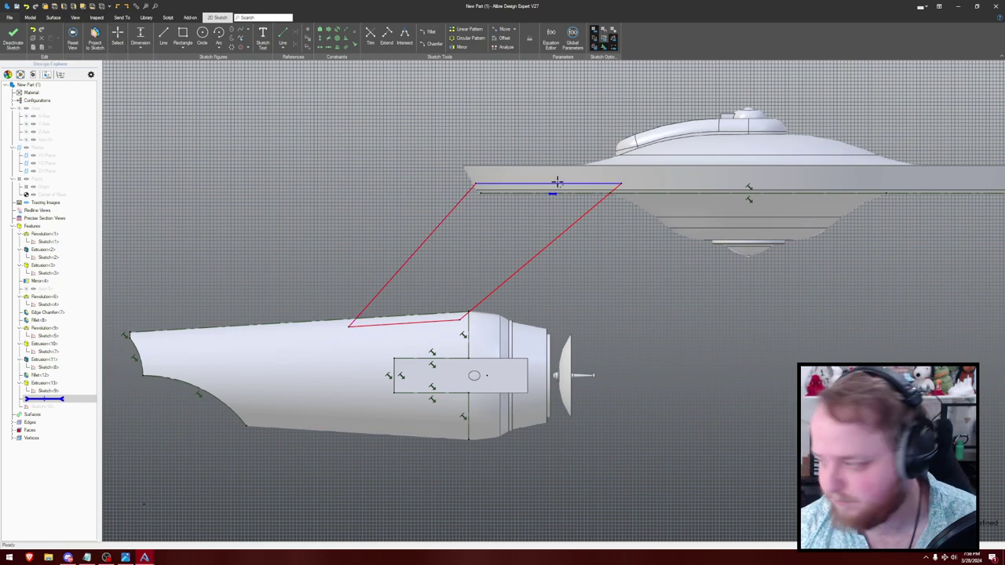
left_click(605, 186)
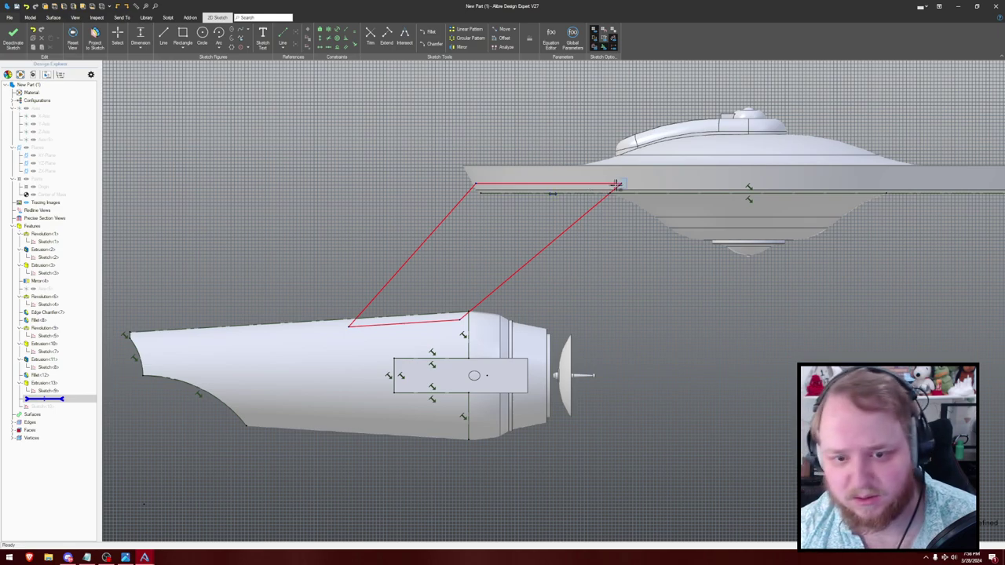
left_click(568, 125)
type("450")
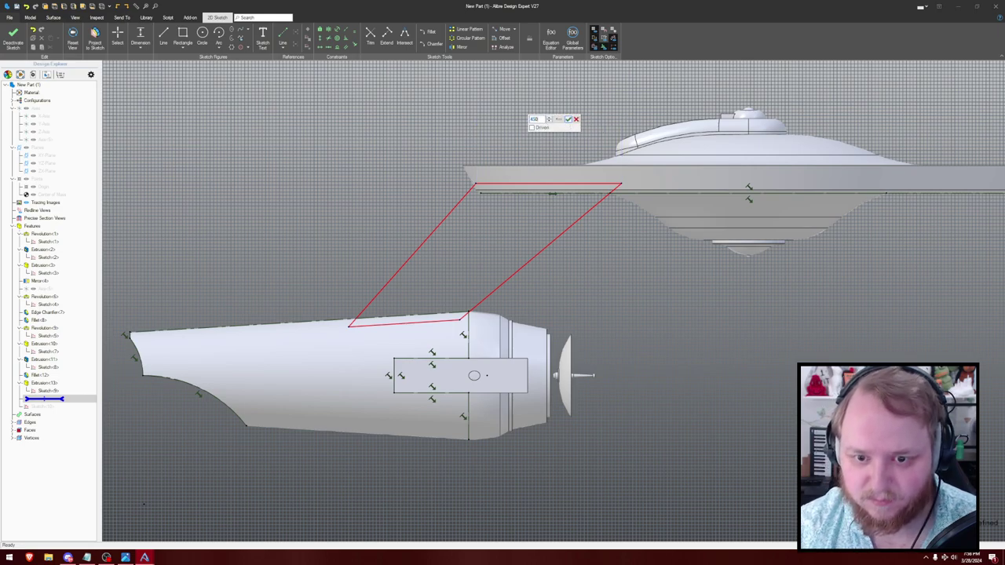
key("Return")
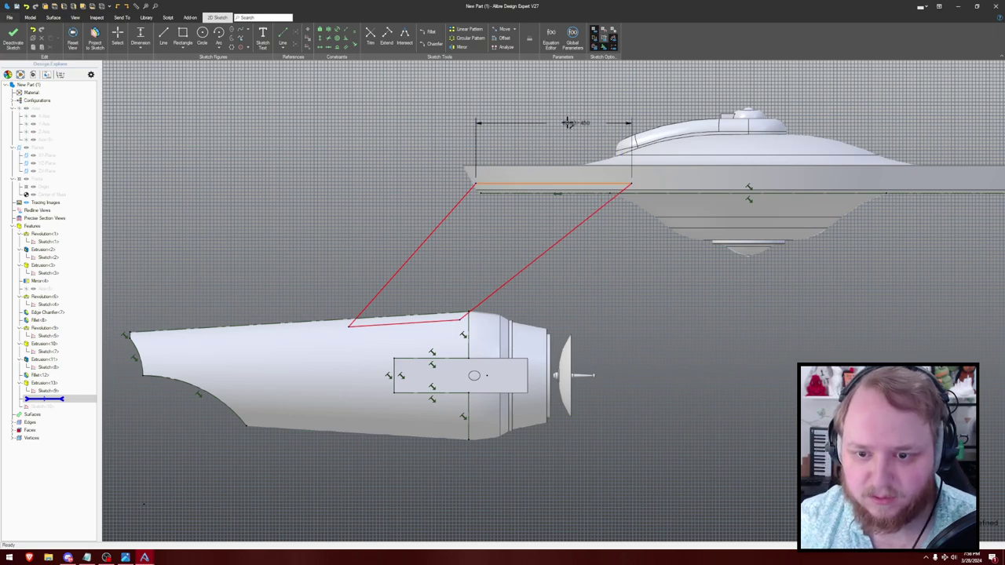
- Place the neck outline's upper line 30 mm above the saucer's projected underside edge
left_click(499, 194)
left_click(435, 188)
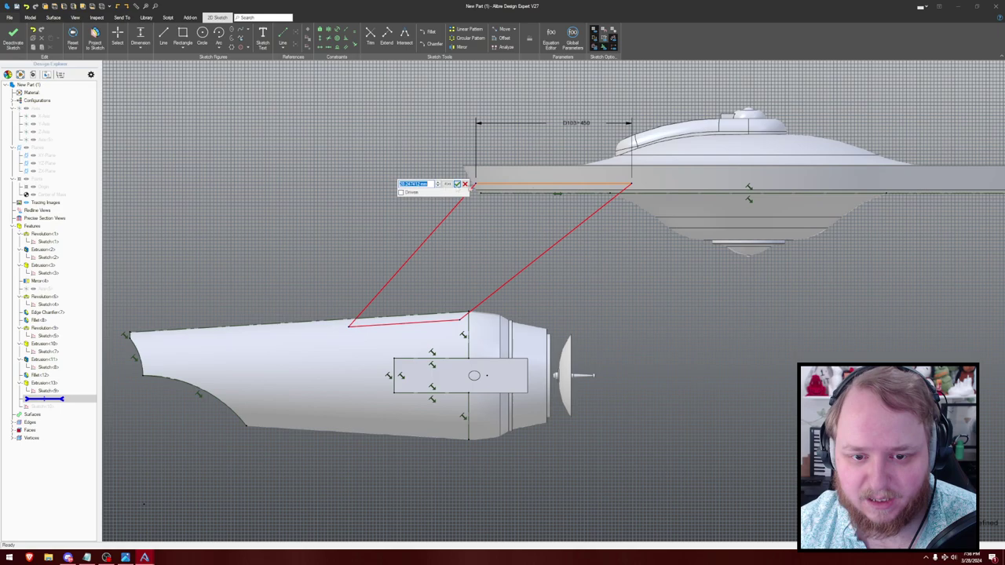
type("30")
key("Return")
scroll(494, 170, "up", 1)
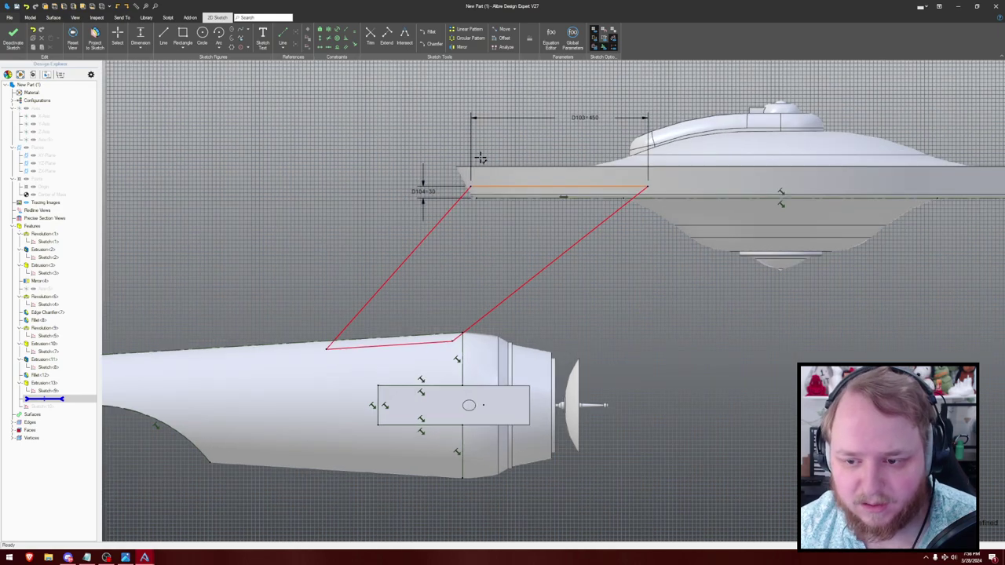
- Dimension the horizontal offset between the upper line's front end and the nearby projected point on the saucer's underside
left_click(649, 187)
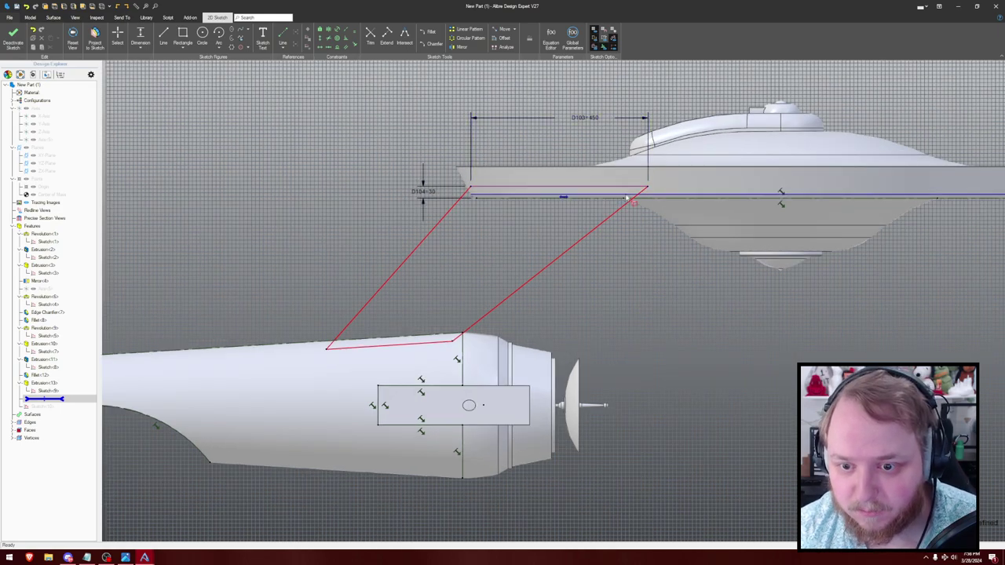
left_click(624, 198)
left_click(632, 166)
key("Return")
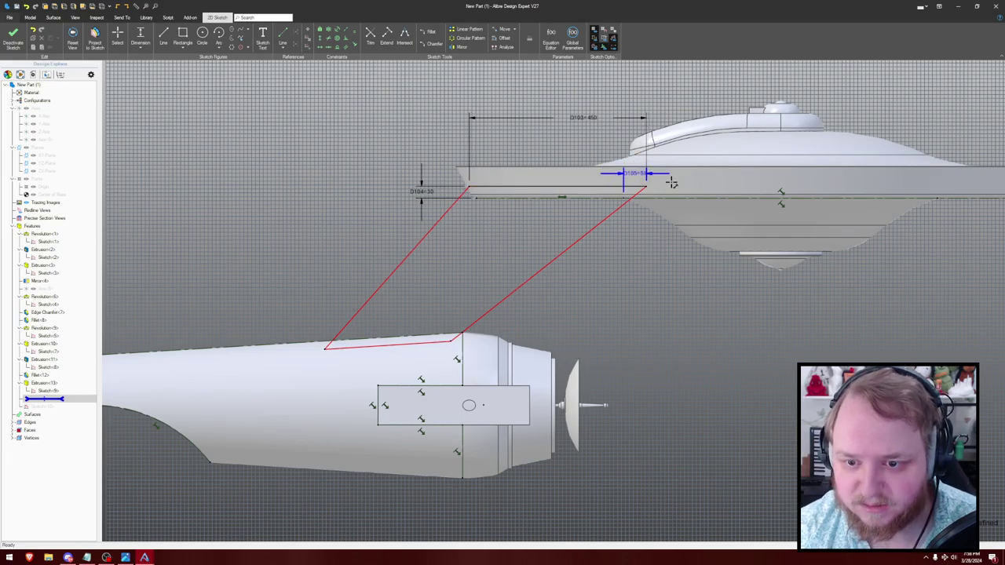
- Make the neck outline's lower line horizontal and move it and its front end slightly inside the lower hull's upper edge
scroll(675, 189, "down", 1)
middle_click_drag(452, 327, 509, 284)
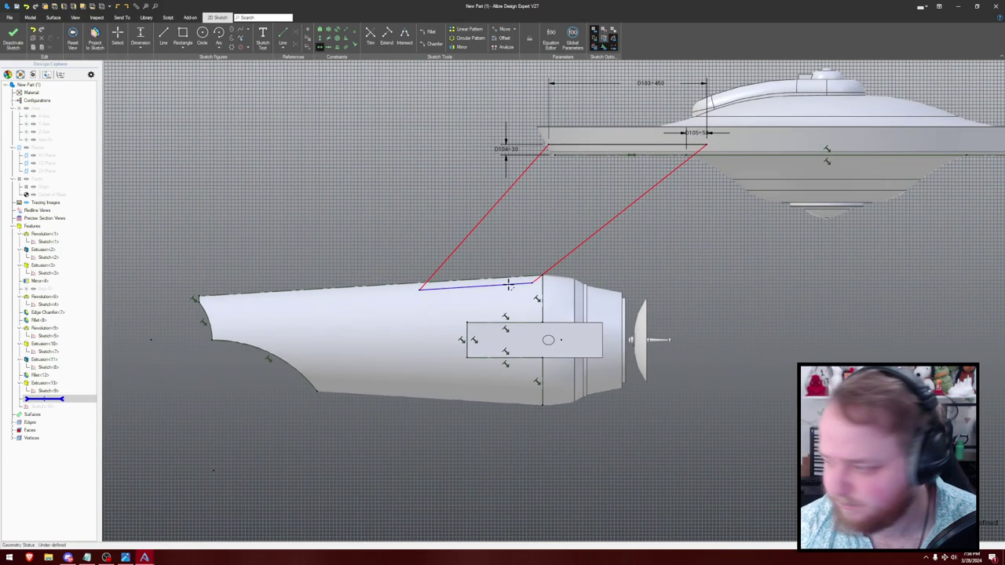
left_click(509, 284)
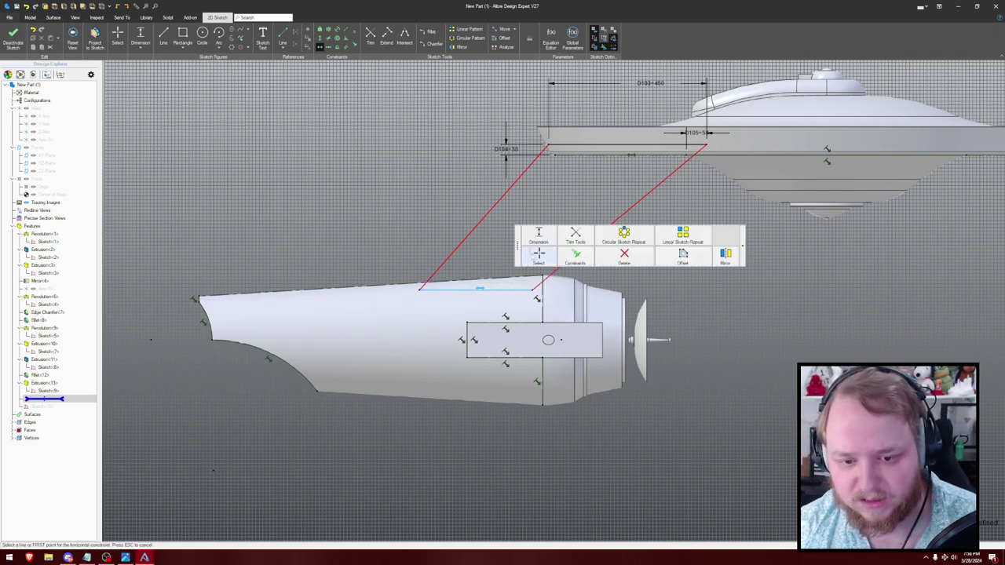
key("Escape")
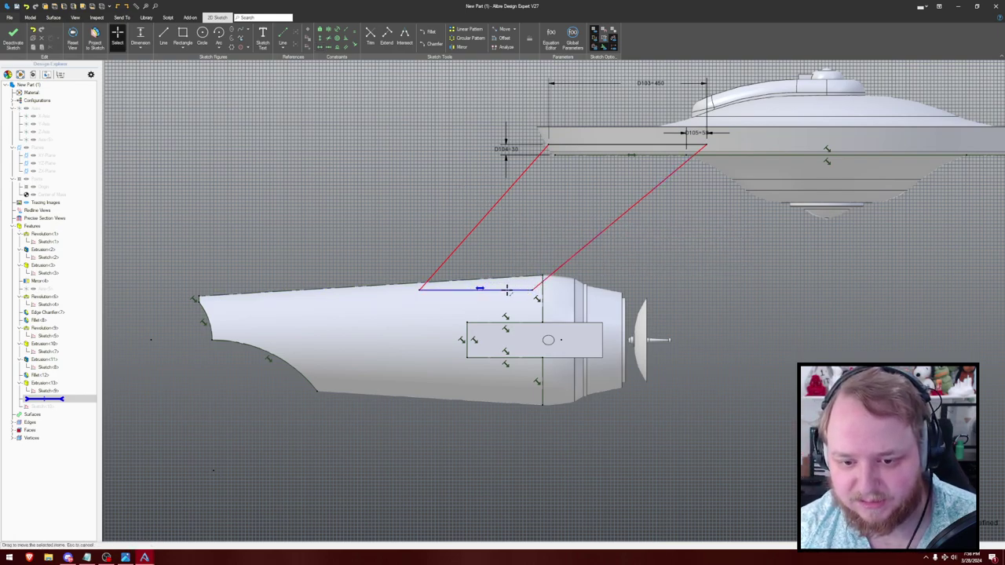
left_click_drag(482, 292, 475, 293)
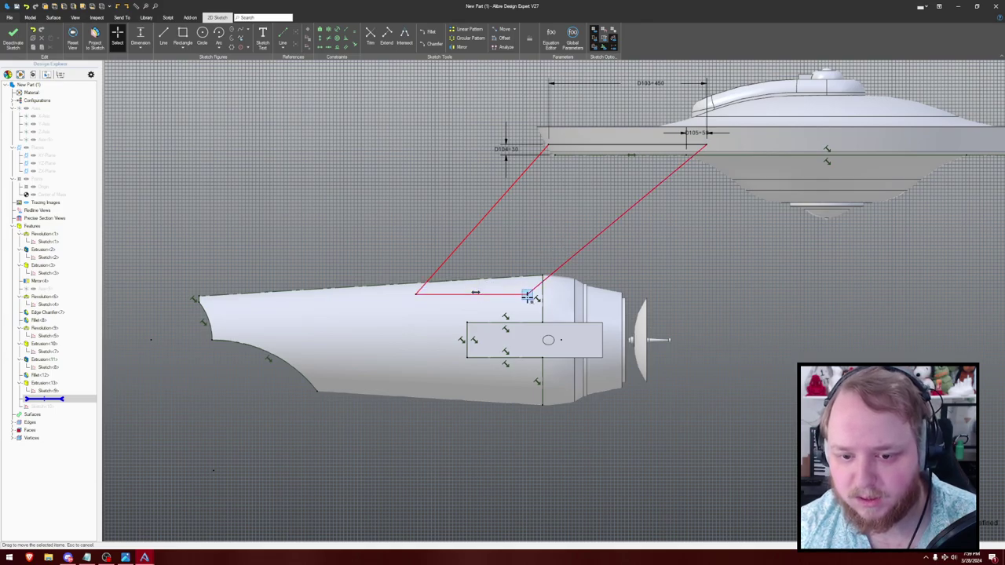
mouse_move(527, 293)
left_mouse_down()
mouse_move(539, 279)
mouse_move(520, 286)
left_mouse_up()
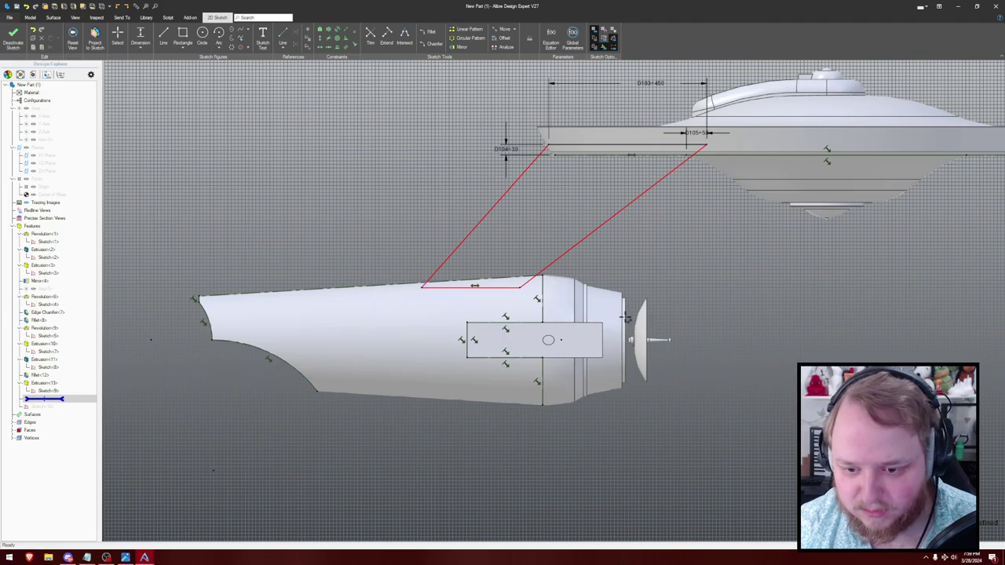
- Dimension the horizontal distance from the lower line's rear end to the lower hull's circular front edge as 550 mm
scroll(626, 318, "up", 3)
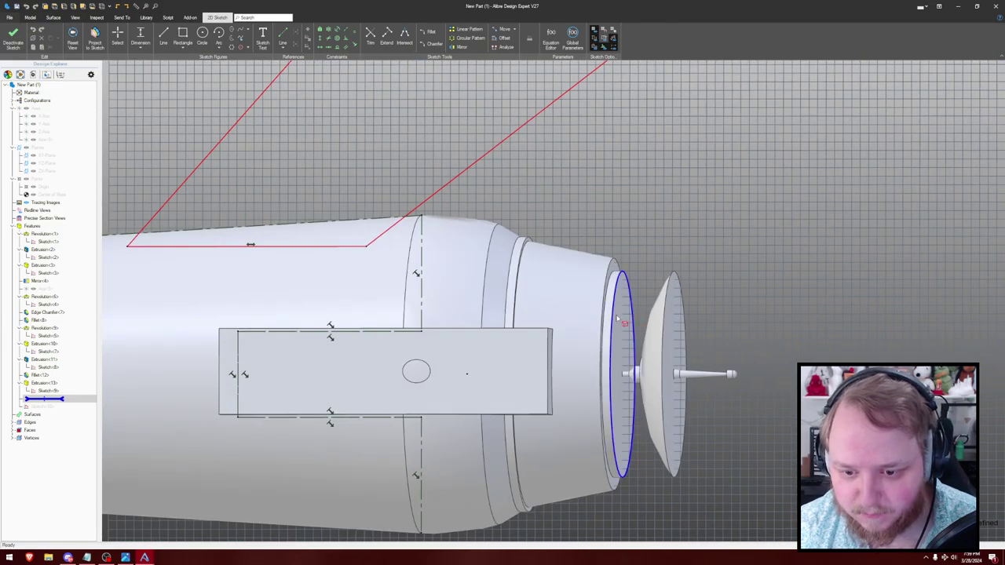
left_click(621, 322)
scroll(427, 281, "down", 3)
left_click(405, 284)
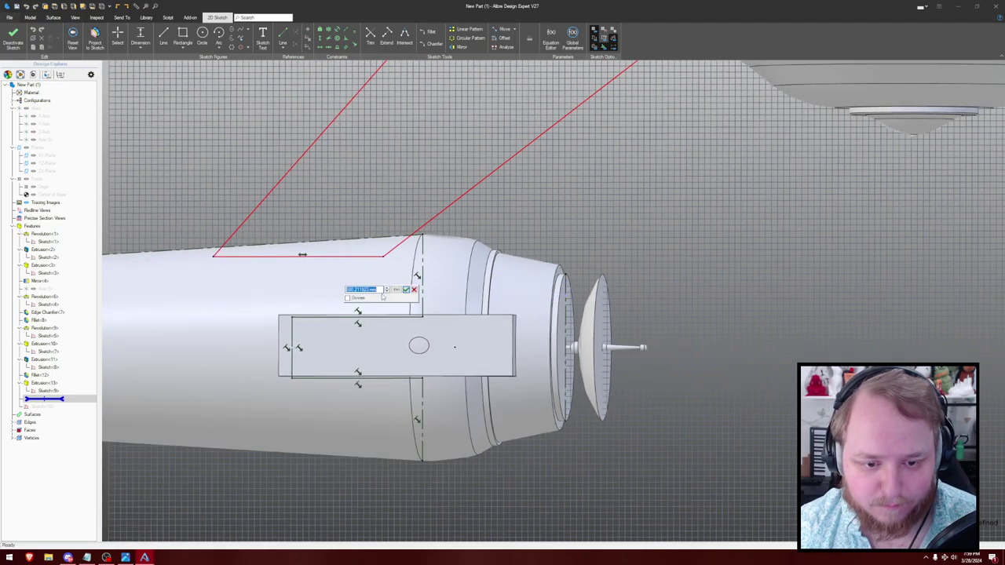
type("550")
key("Return")
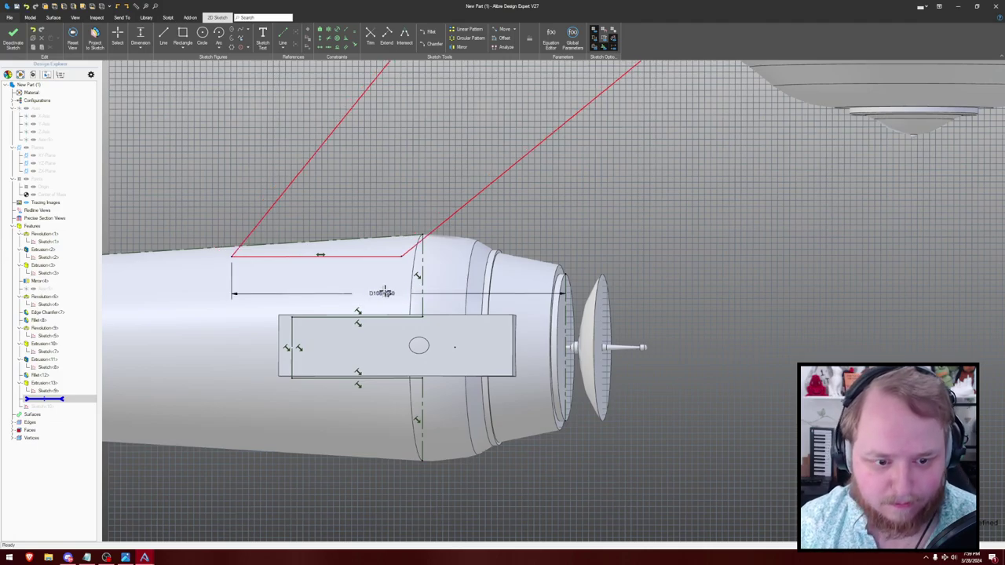
scroll(414, 217, "down", 3)
scroll(415, 217, "up", 1)
scroll(415, 217, "down", 1)
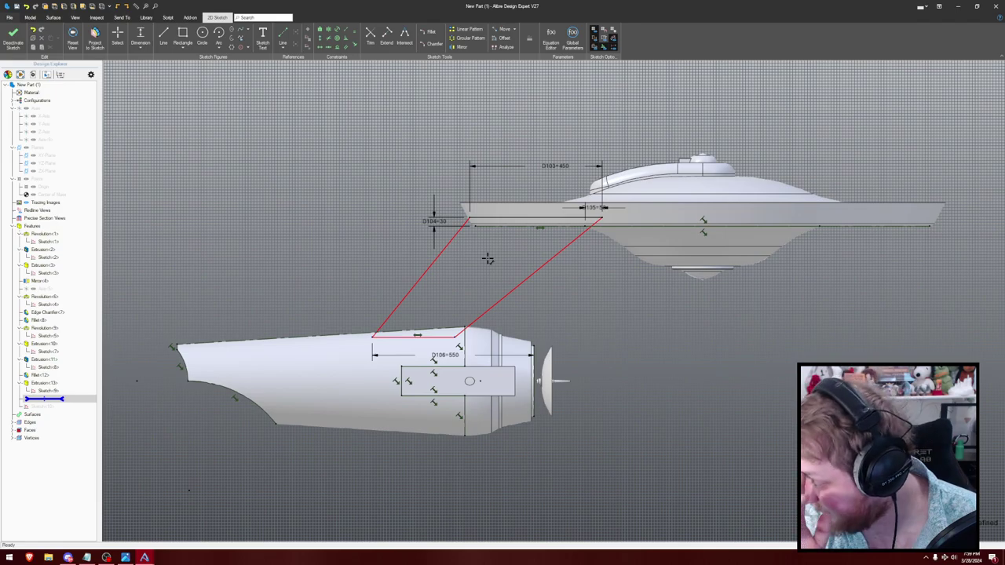
scroll(399, 316, "up", 2)
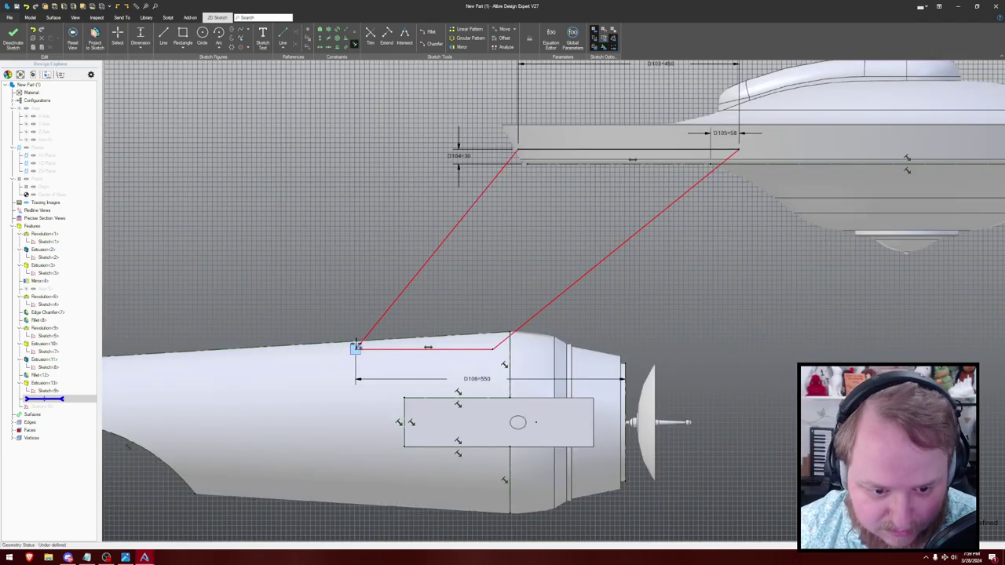
scroll(355, 348, "up", 1)
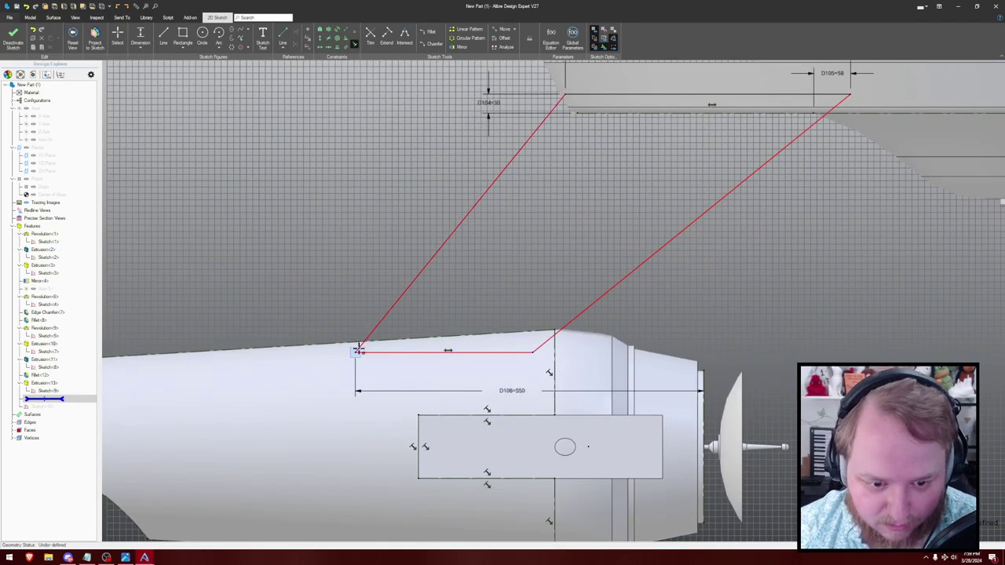
scroll(359, 349, "down", 2)
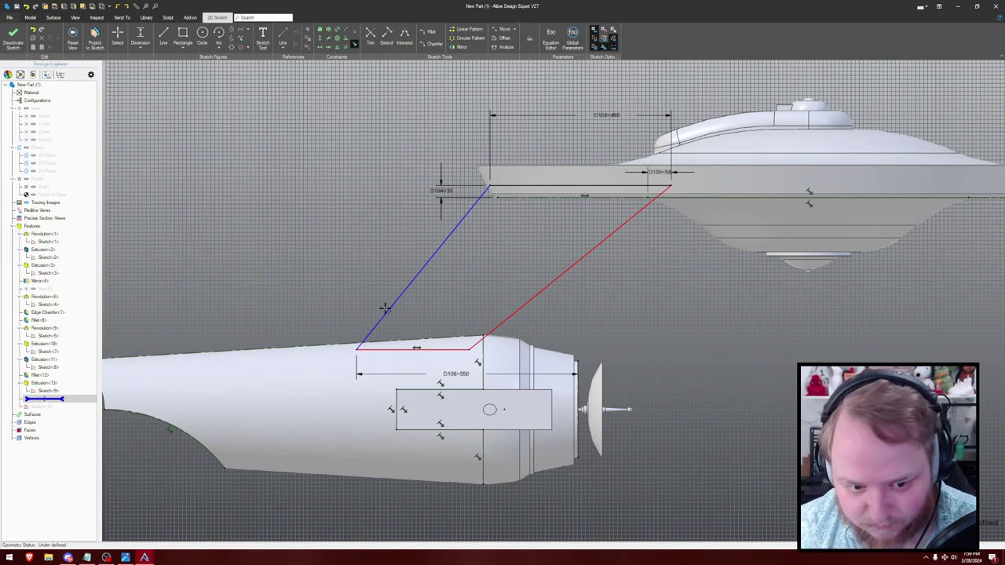
key("c")
key("Escape")
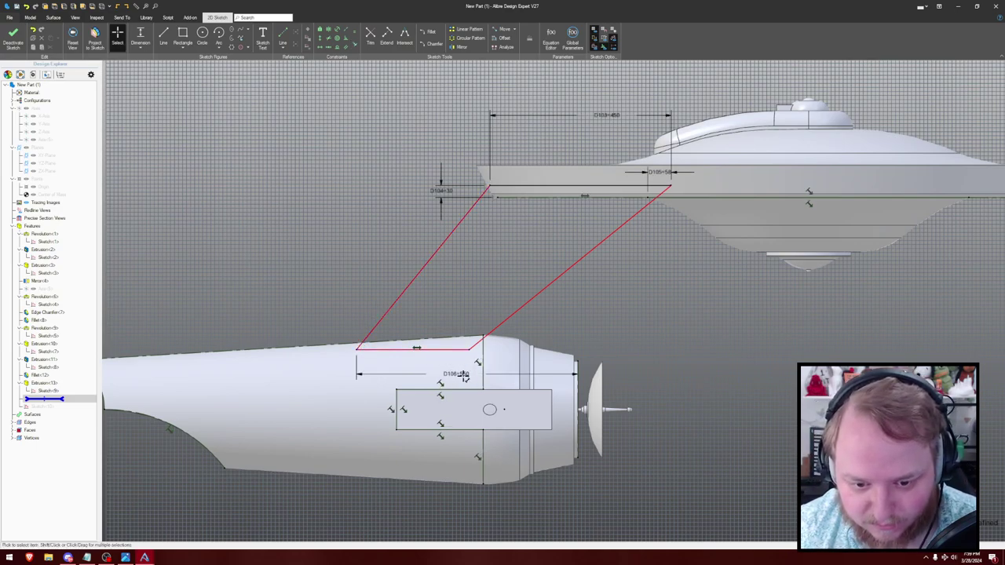
- Set the horizontal distance from the lower line's rear end to the hull's front edge to 560 mm
double_click(465, 373)
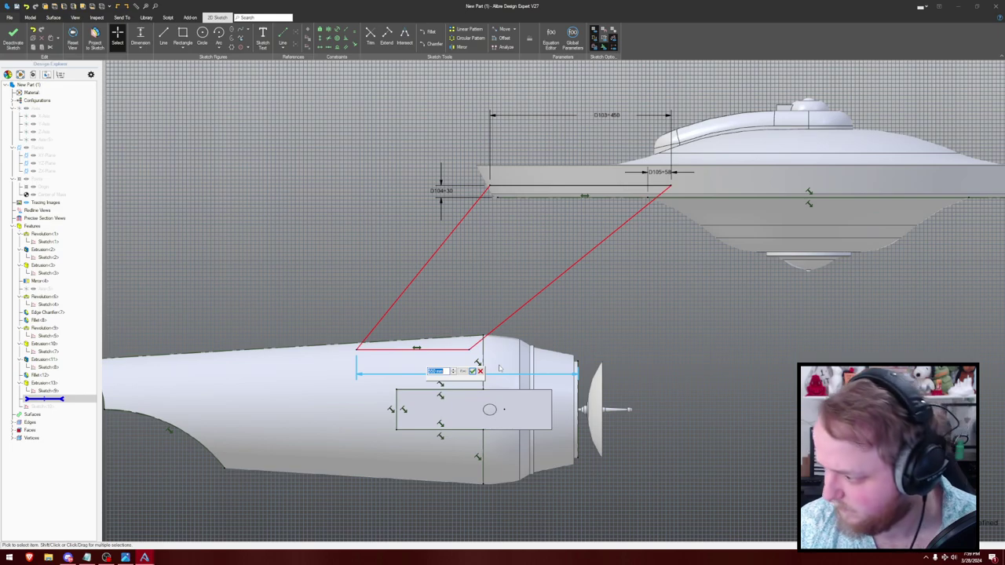
type("505")
key("Return")
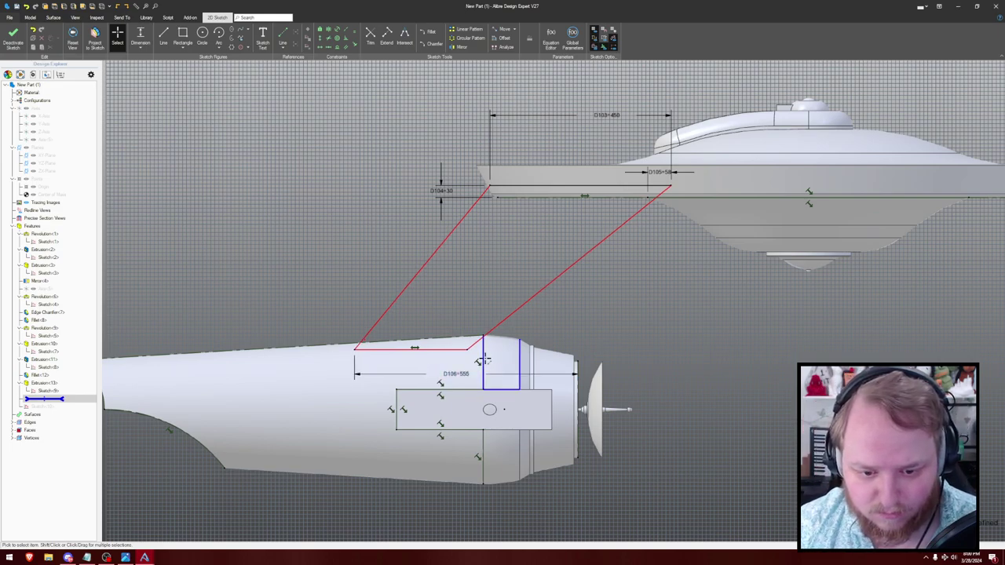
double_click(464, 374)
type("560")
key("Return")
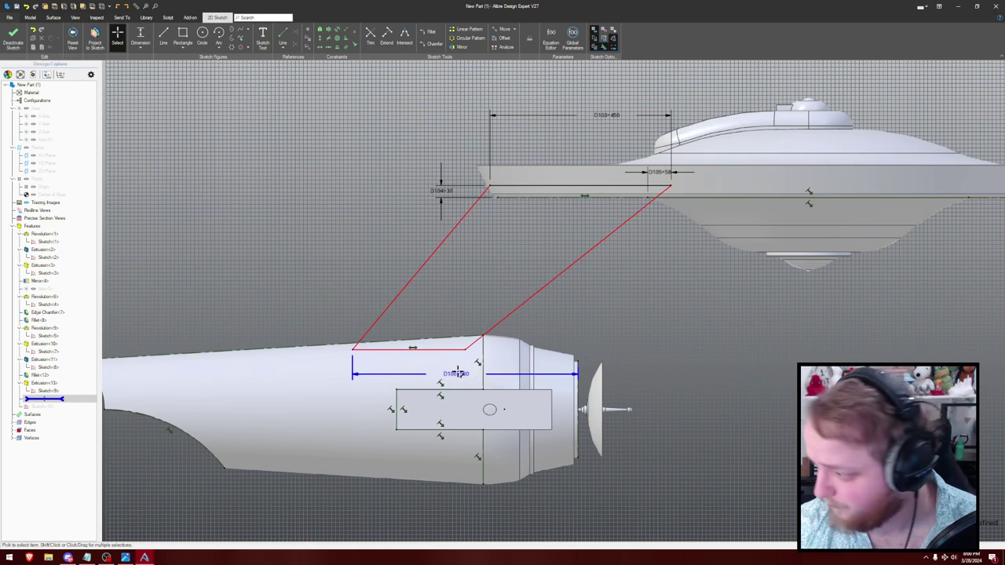
- Make the neck outline's front slanted line coincident with the projected corner on the lower hull's upper edge
key("c")
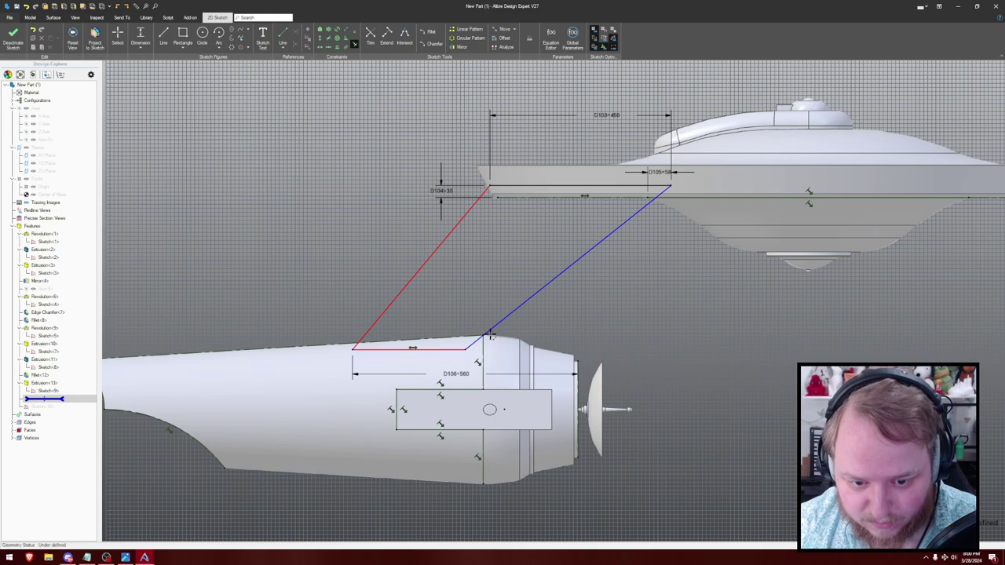
left_click(489, 332)
left_click(483, 335)
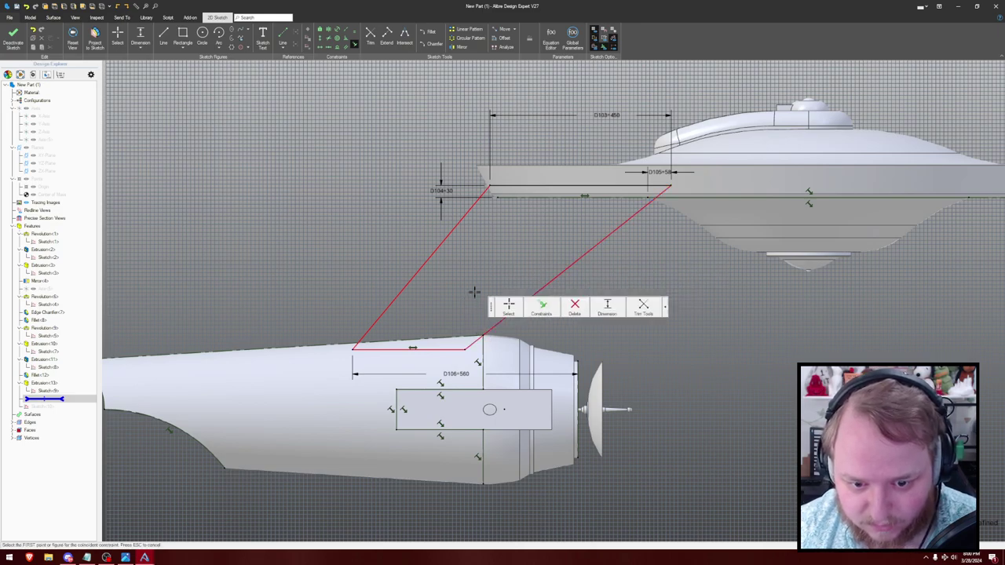
key("Escape")
mouse_move(460, 348)
left_mouse_down()
mouse_move(459, 339)
mouse_move(432, 350)
left_mouse_up()
- Try a 45° angle between the neck outline's rear slanted line and the saucer's horizontal reference line, and undo it
key("d")
left_click(389, 198)
left_click(427, 260)
left_click(405, 244)
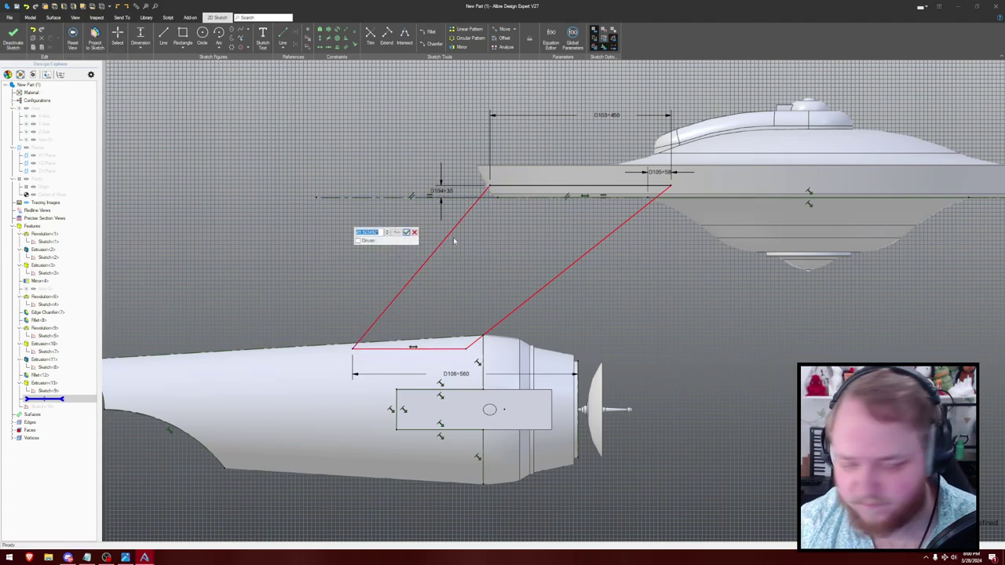
type("45")
key("Return")
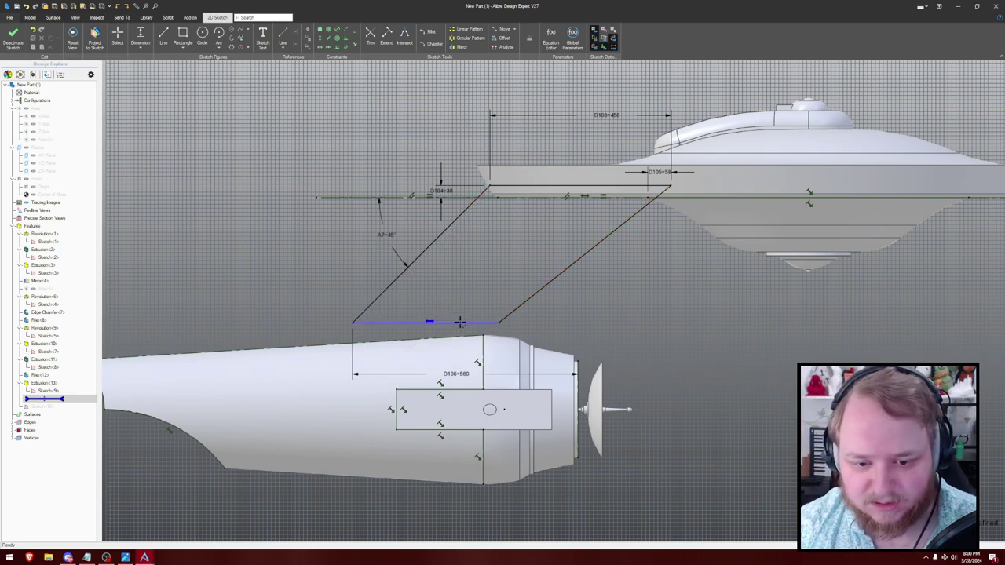
key("ctrl+z")
key("ctrl+z")
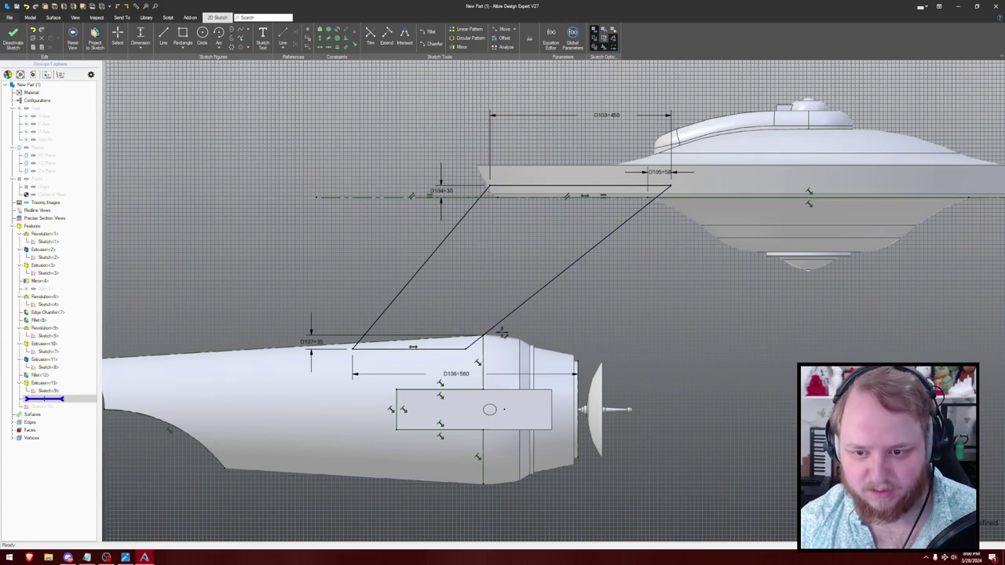
- Extrude the neck outline symmetrically about its sketch plane with the Mid Plane type to join the saucer and lower hull
scroll(483, 330, "up", 5)
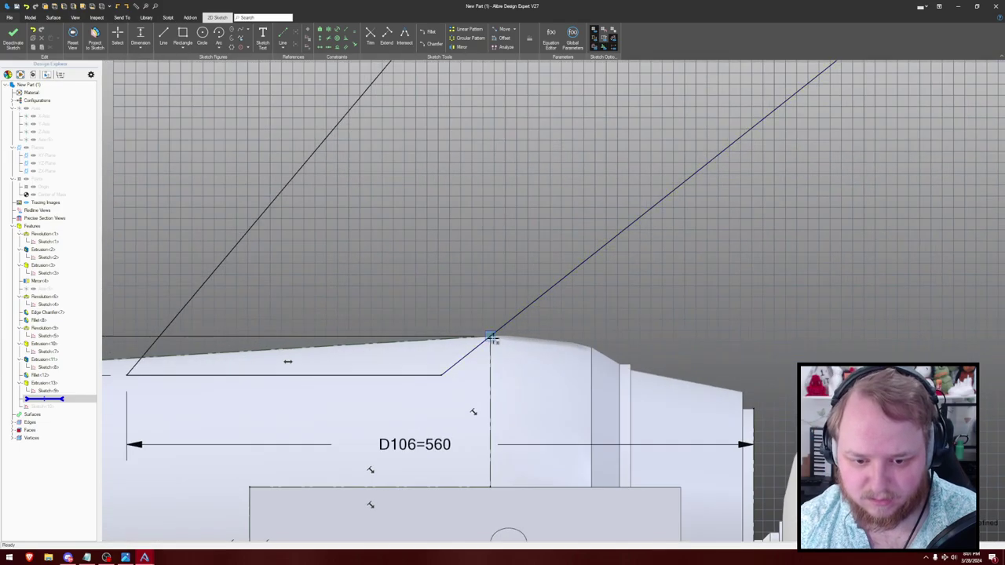
scroll(487, 337, "down", 8)
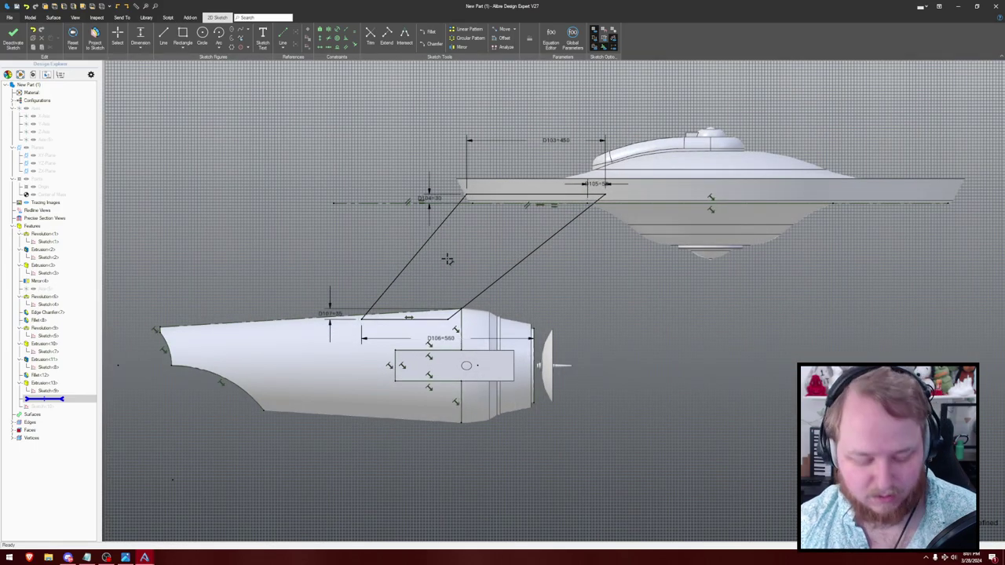
key("e")
left_click(684, 74)
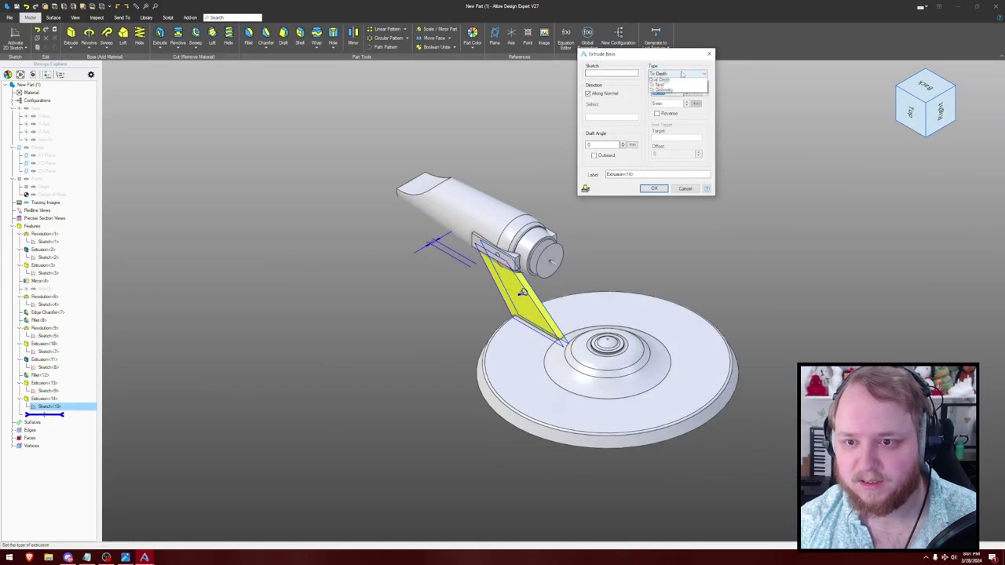
left_click(664, 83)
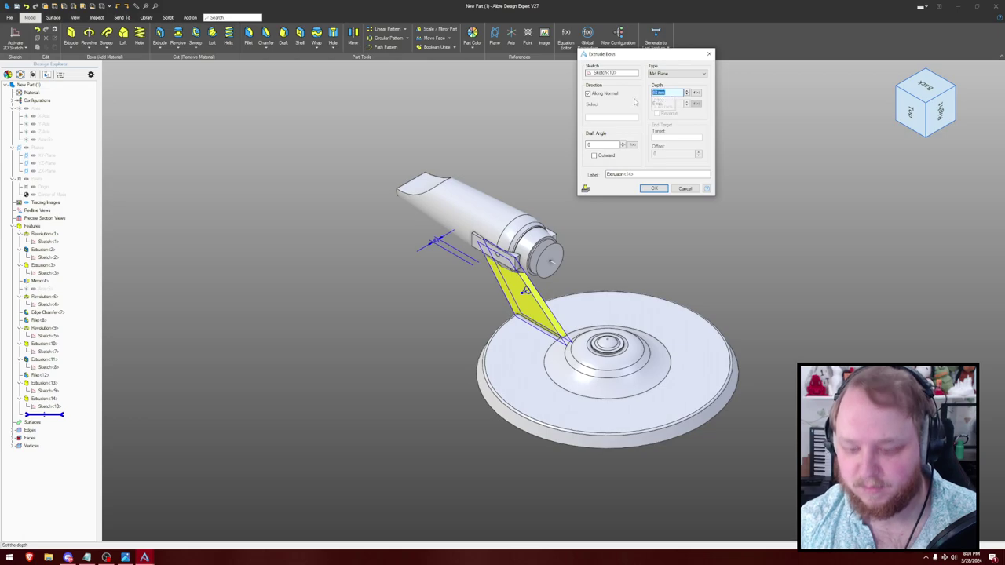
key("Return")
middle_click_drag(676, 171, 688, 79)
middle_click_drag(658, 294, 662, 319)
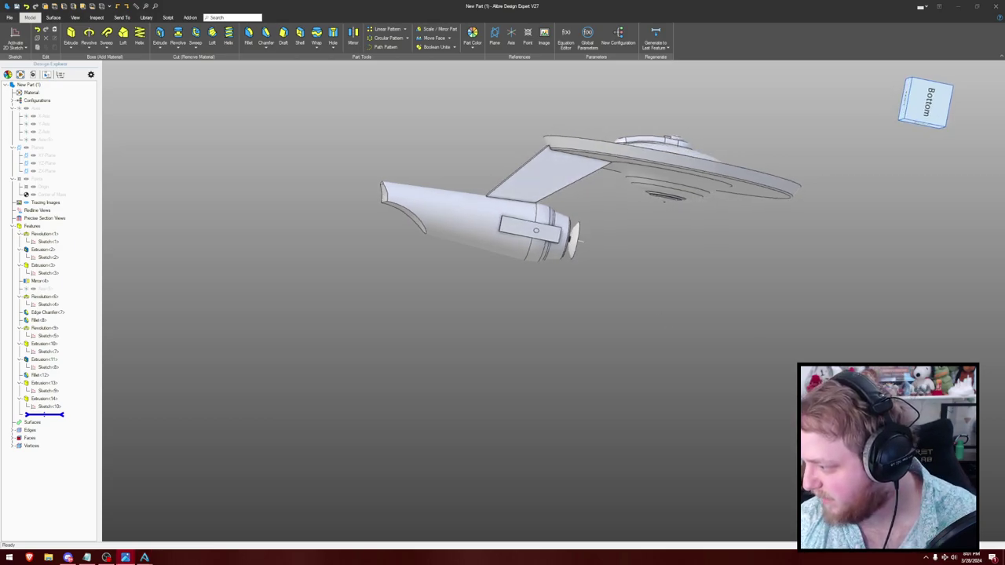
- Fillet the four long slanted edges of the neck with a constant radius of 42 mm
middle_click_drag(655, 315, 549, 212)
scroll(651, 278, "up", 2)
key("f")
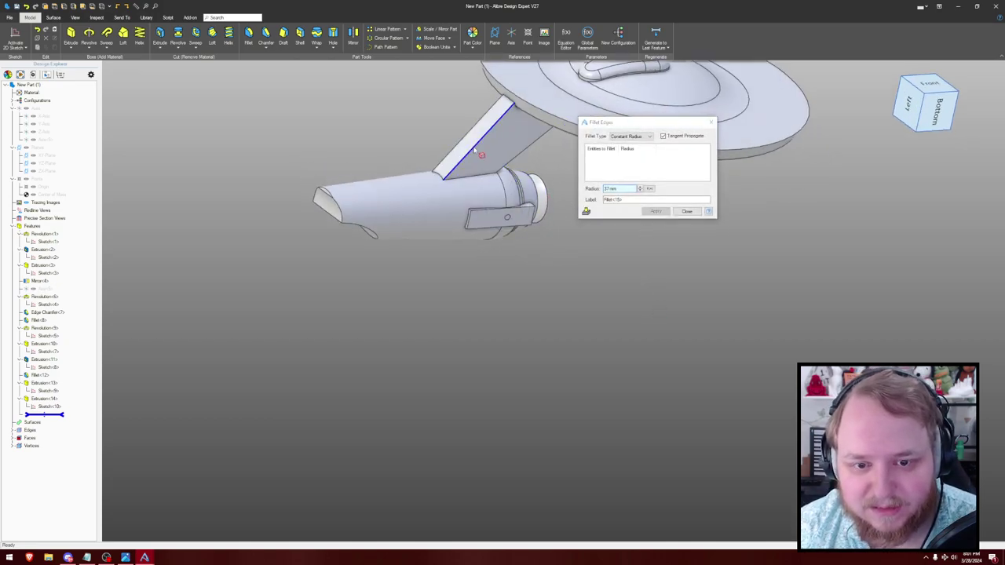
left_click(465, 143)
left_click(464, 137)
middle_click_drag(577, 254, 549, 211)
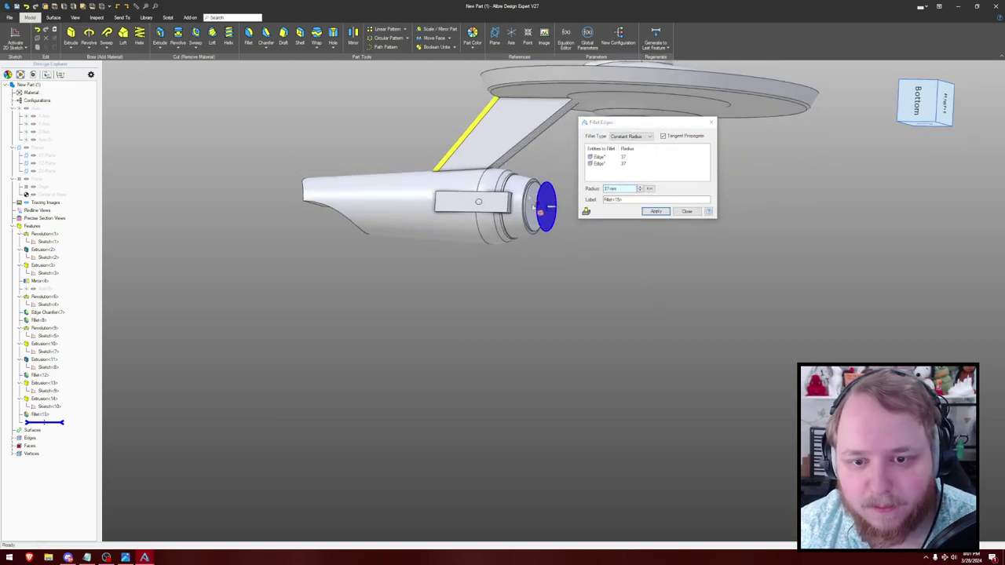
left_click(518, 148)
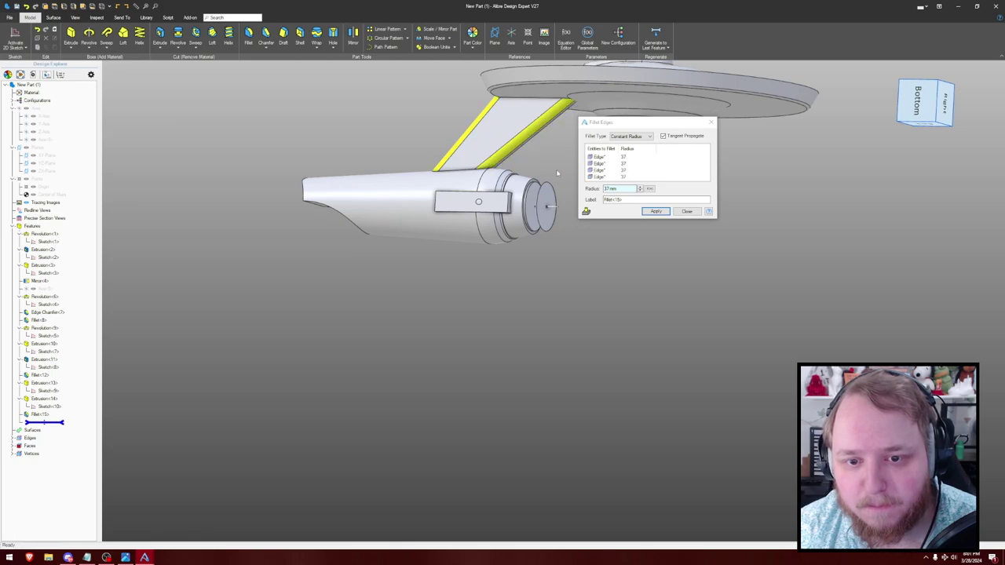
middle_click_drag(559, 174, 571, 191)
type("42")
left_click(632, 198)
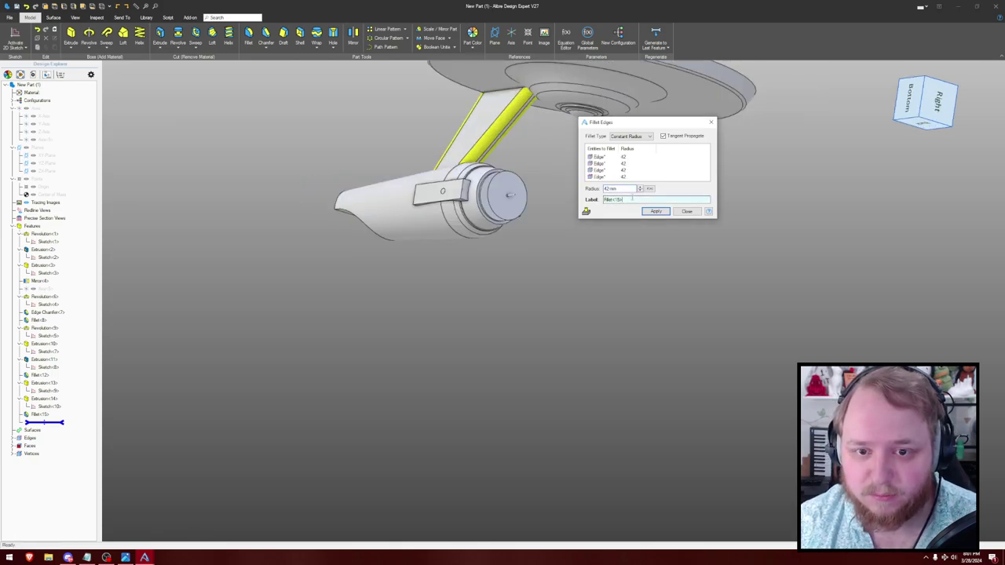
left_click(656, 212)
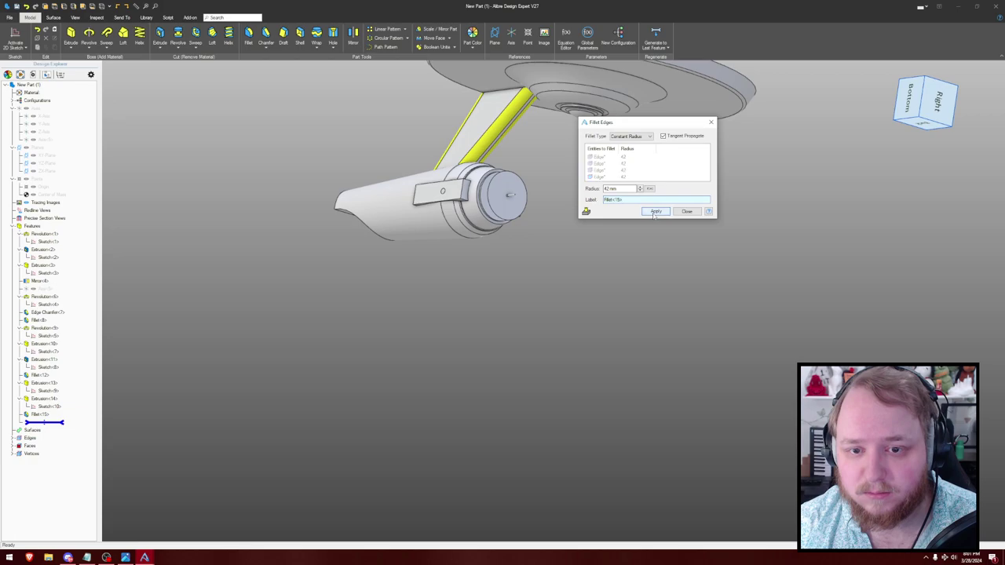
left_click(687, 211)
middle_click_drag(577, 173, 636, 308)
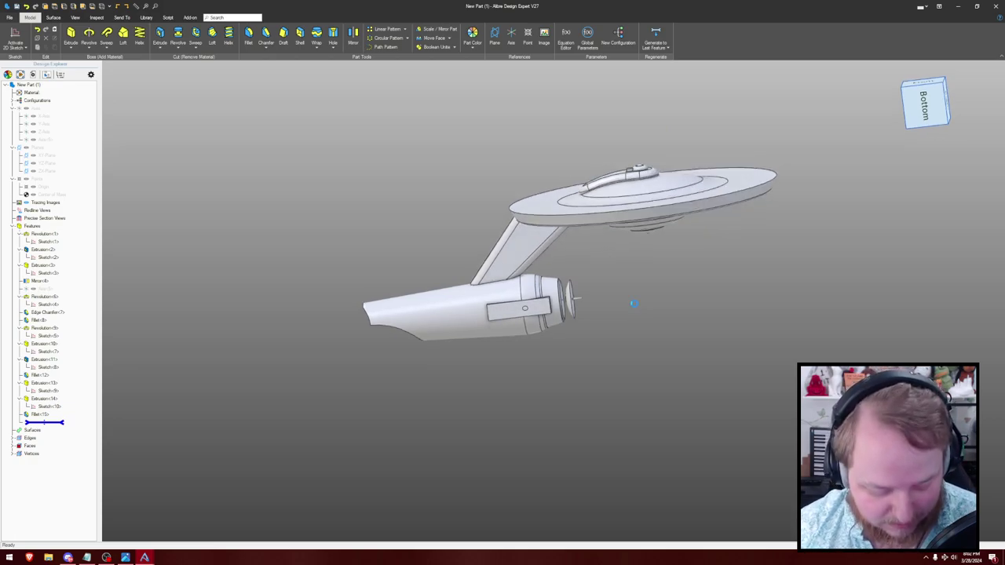
middle_click_drag(672, 283, 632, 286)
mouse_move(394, 226)
middle_mouse_down()
mouse_move(365, 233)
mouse_move(434, 257)
mouse_move(419, 242)
mouse_move(445, 251)
mouse_move(429, 246)
mouse_move(413, 211)
mouse_move(414, 224)
middle_mouse_up()
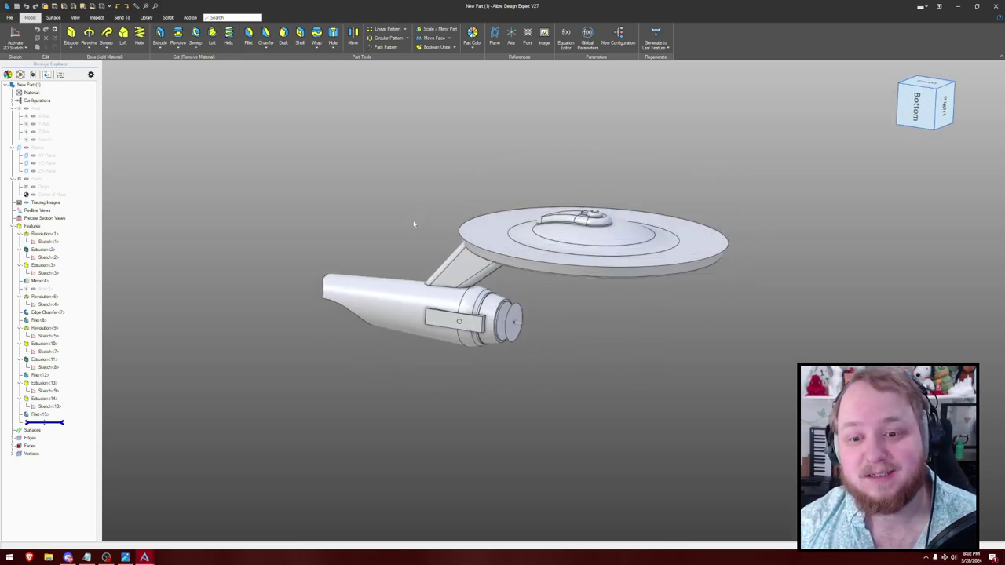